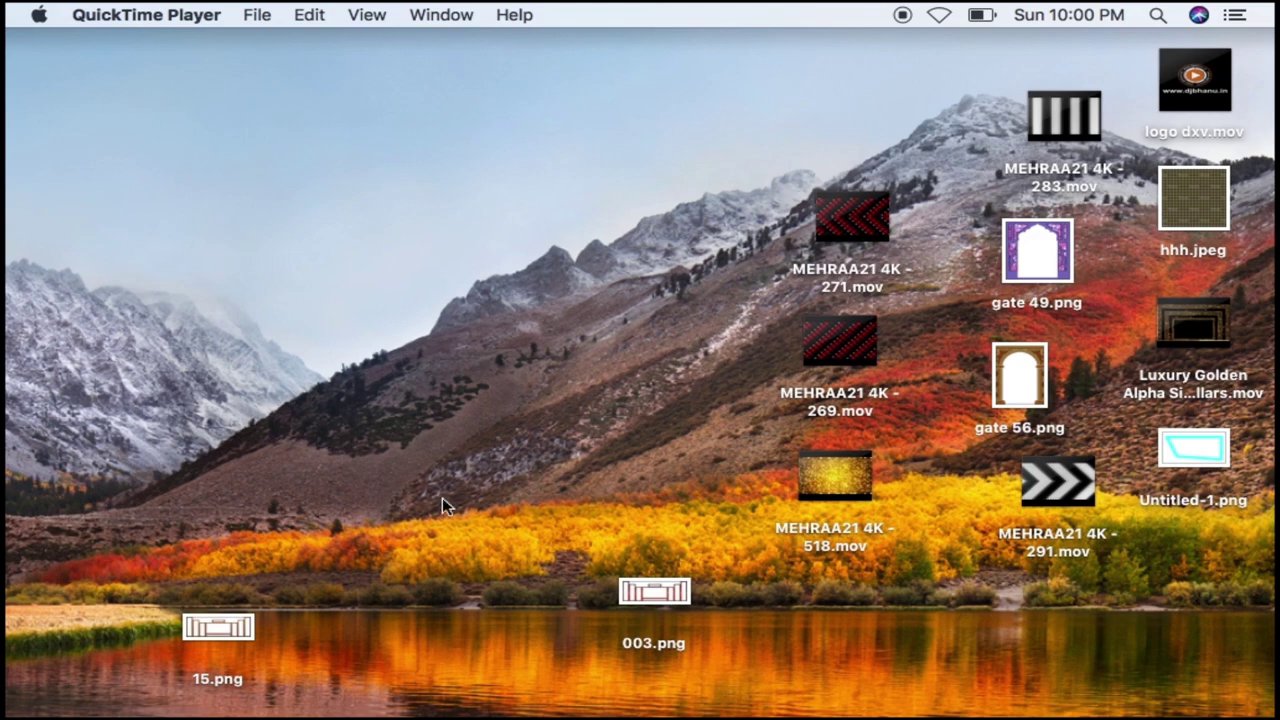
# - Bring Finder to the front and select 15.png on the desktop
pyautogui.rightClick(460, 330)
pyautogui.click(600, 200)
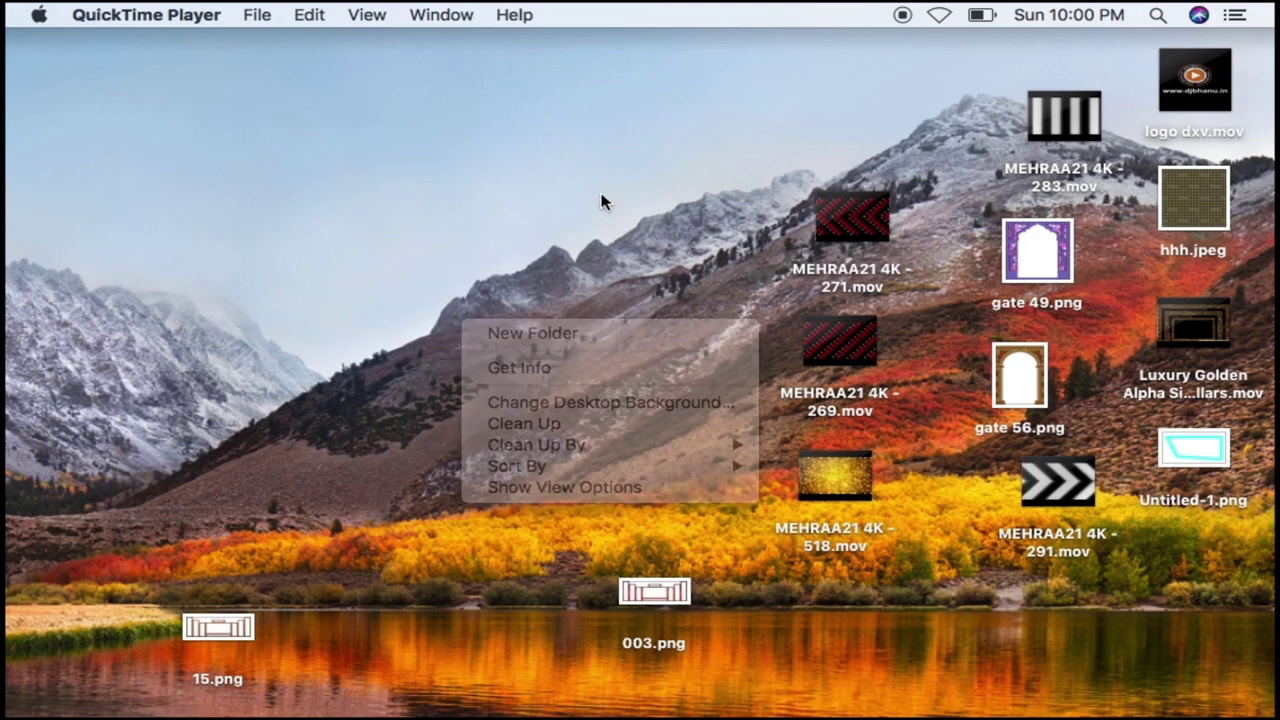
pyautogui.click(227, 636)
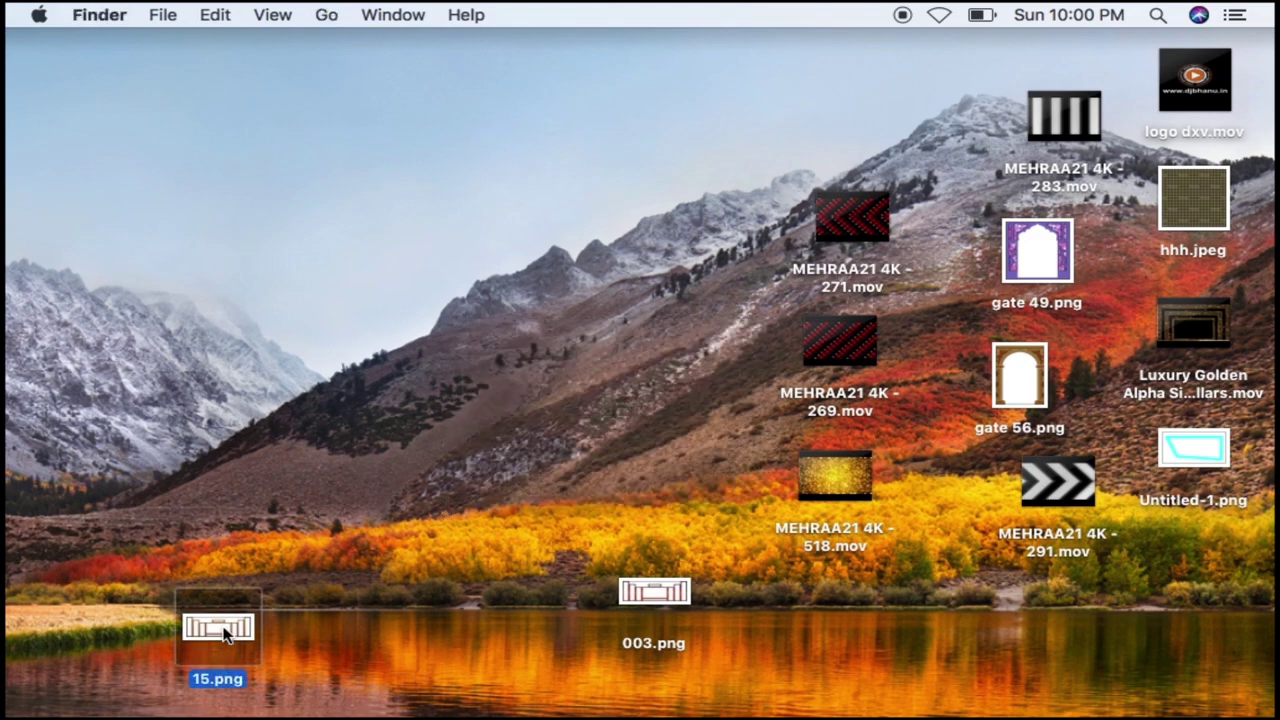
pyautogui.rightClick(224, 634)
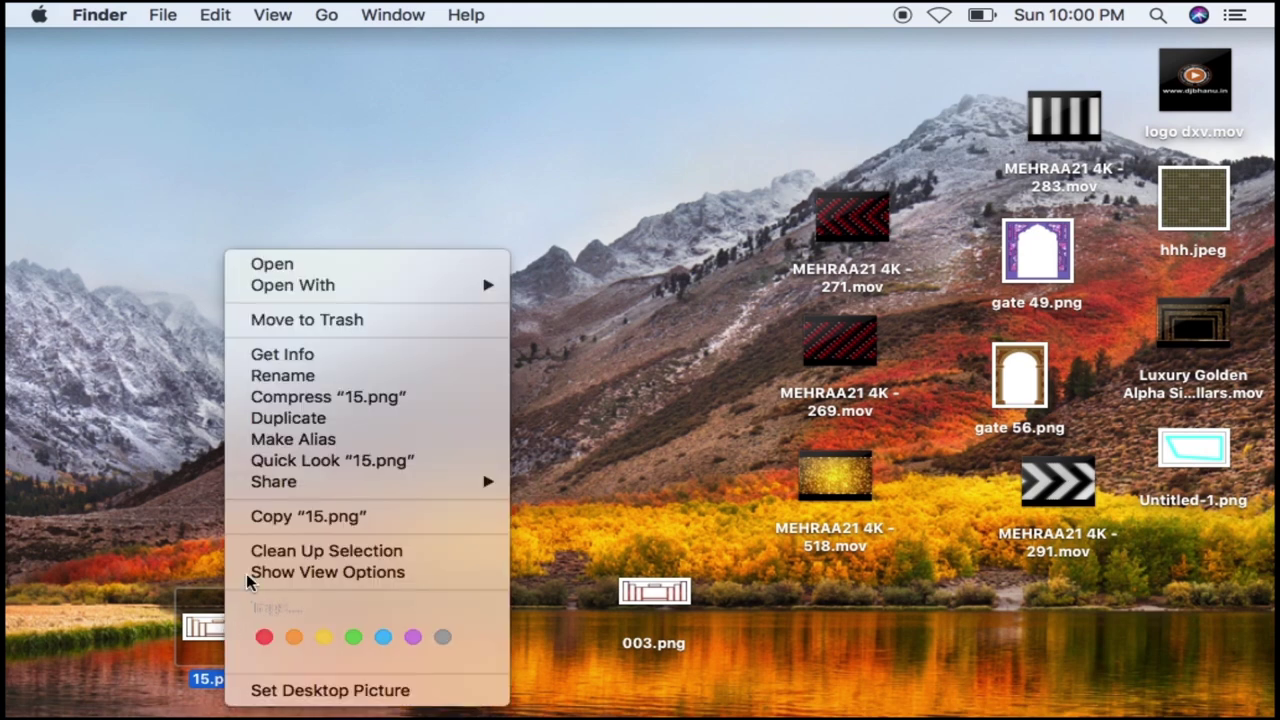
pyautogui.click(316, 265)
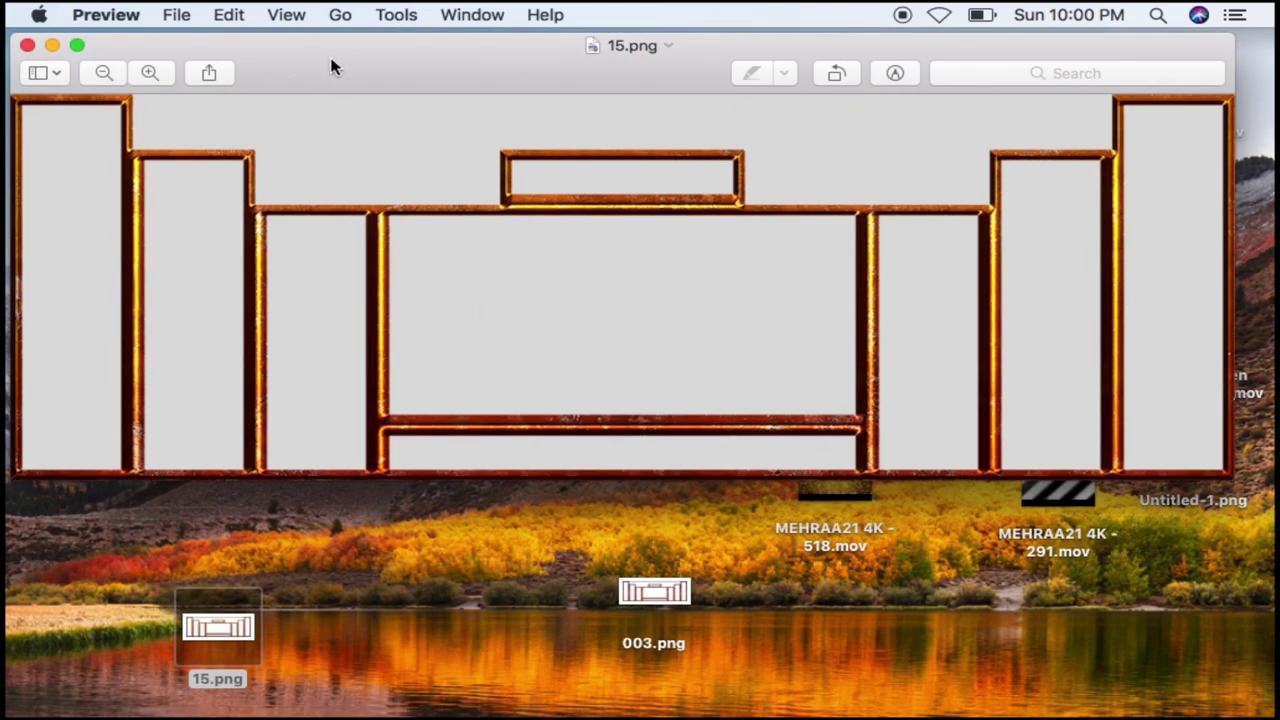
pyautogui.moveTo(333, 67); pyautogui.dragTo(389, 87)
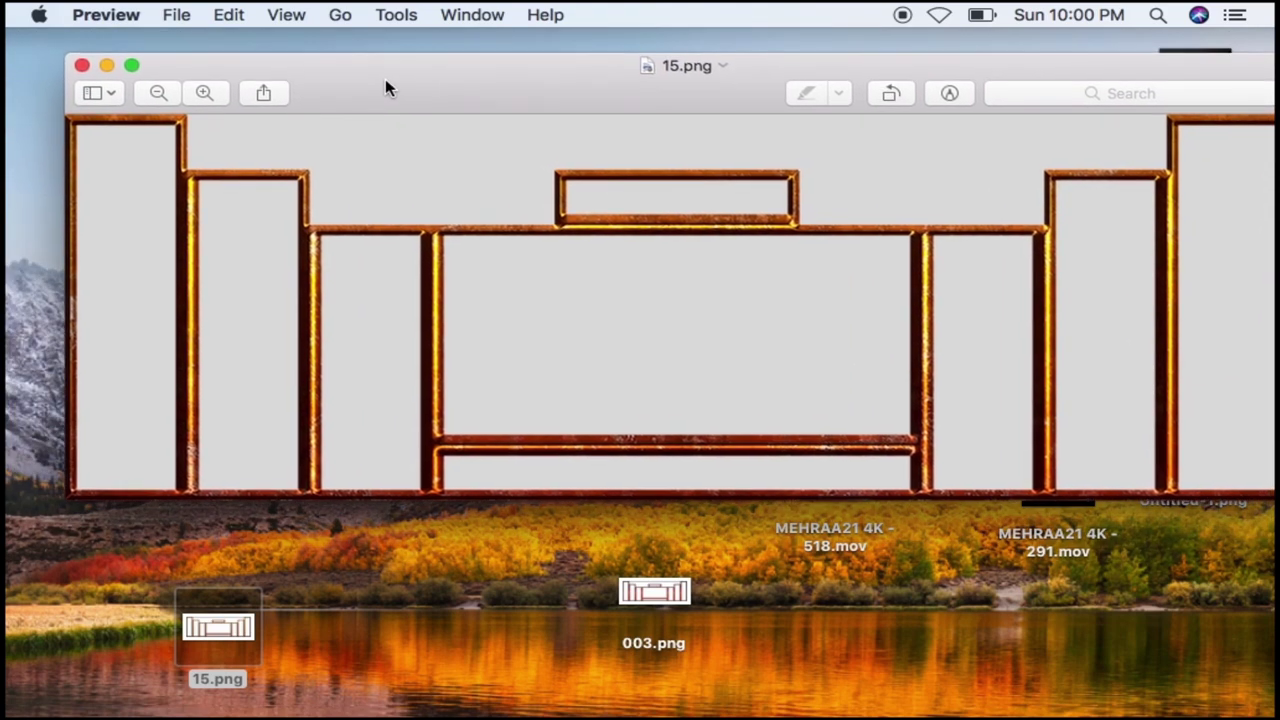
pyautogui.click(82, 64)
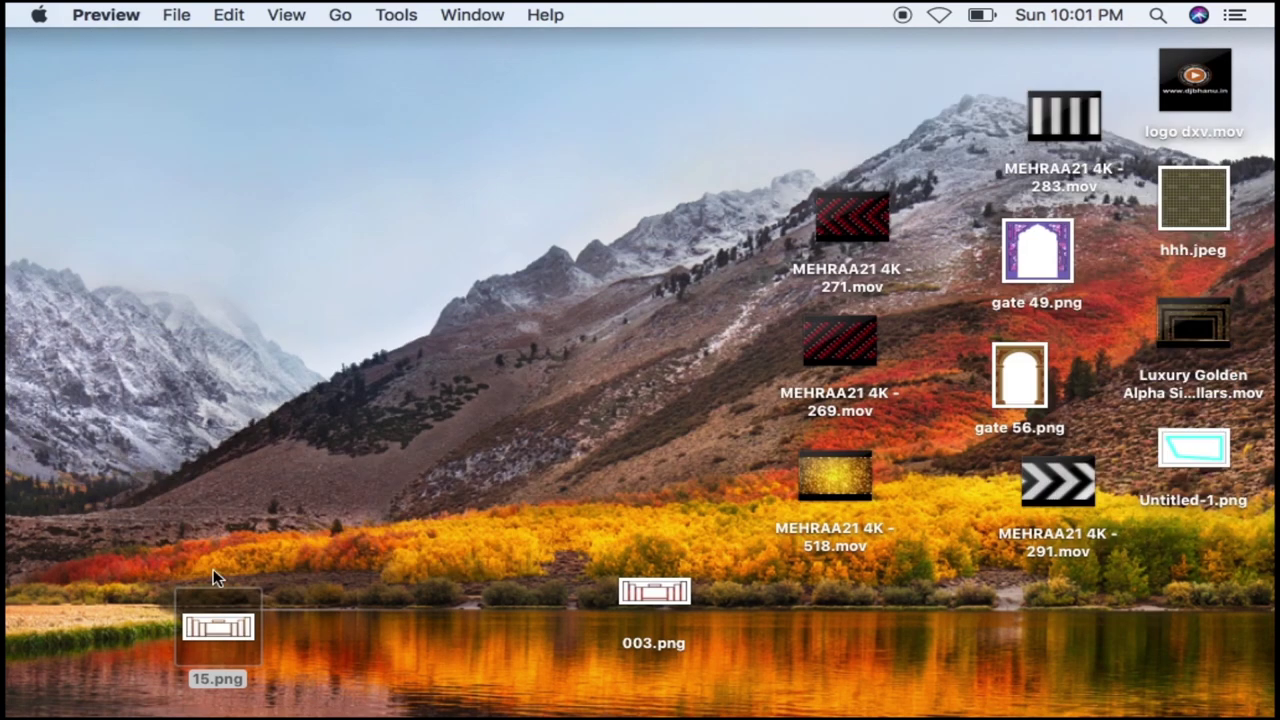
pyautogui.rightClick(229, 630)
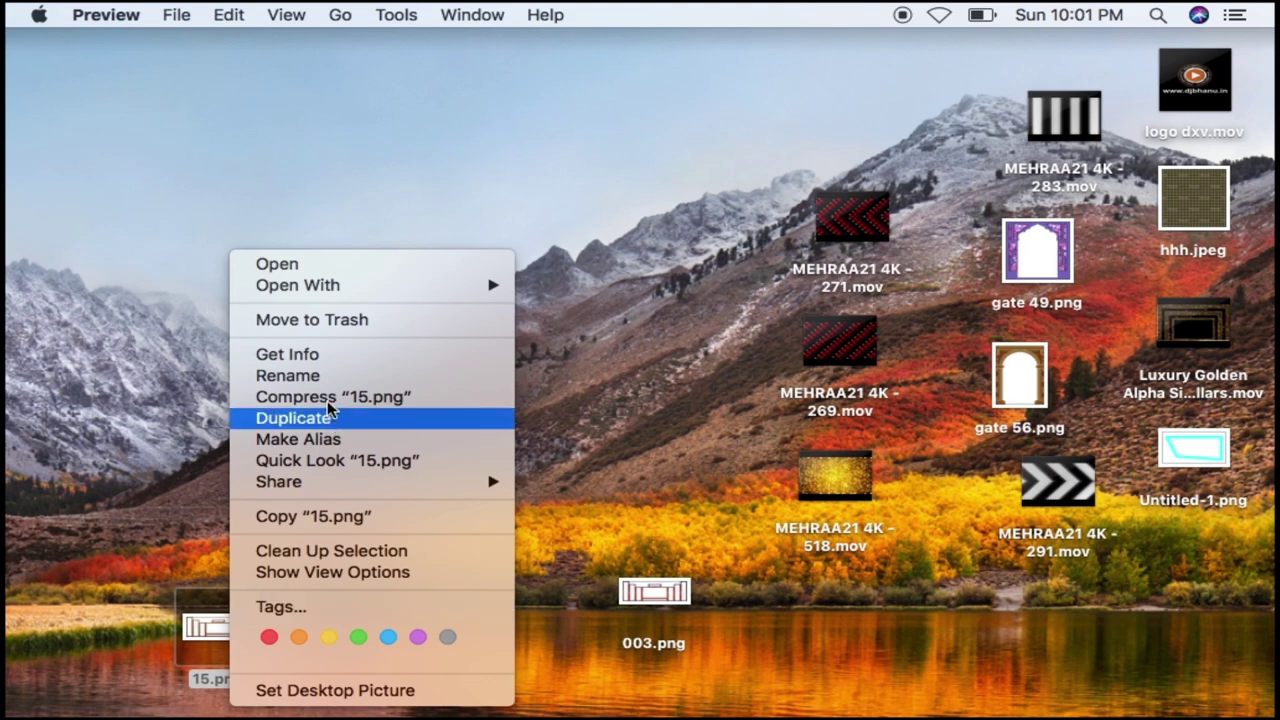
pyautogui.click(322, 356)
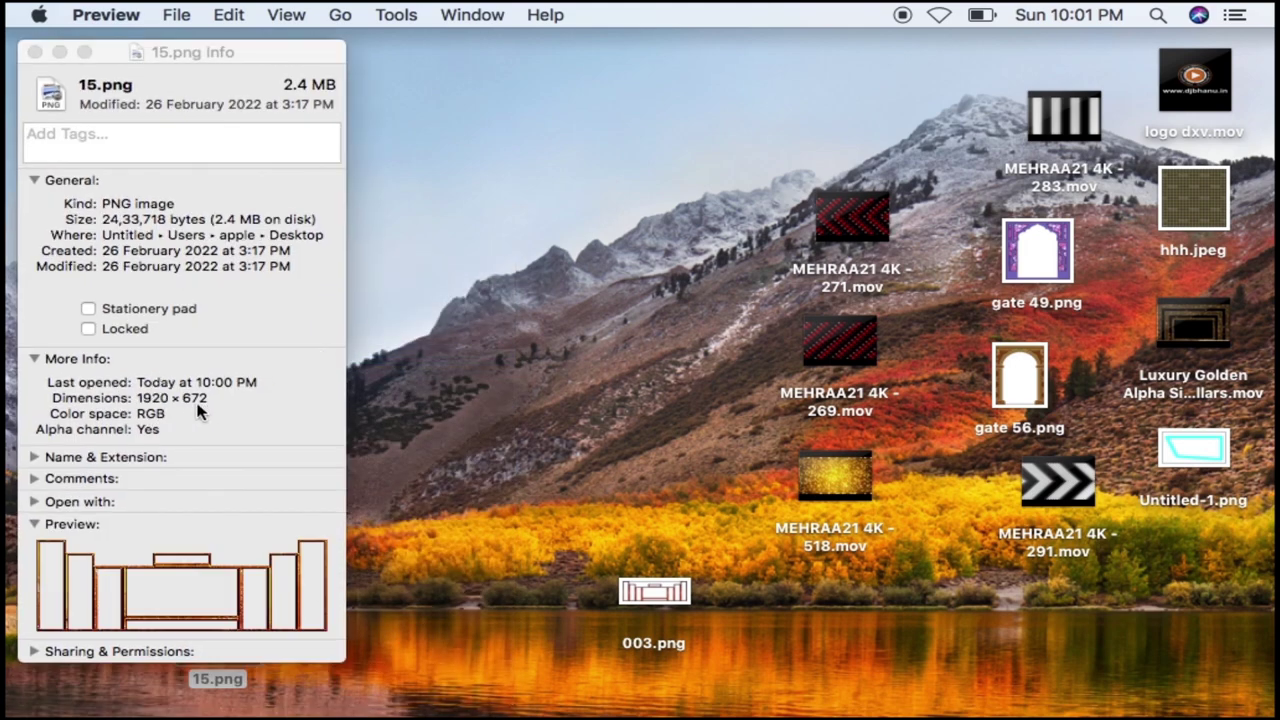
pyautogui.click(35, 54)
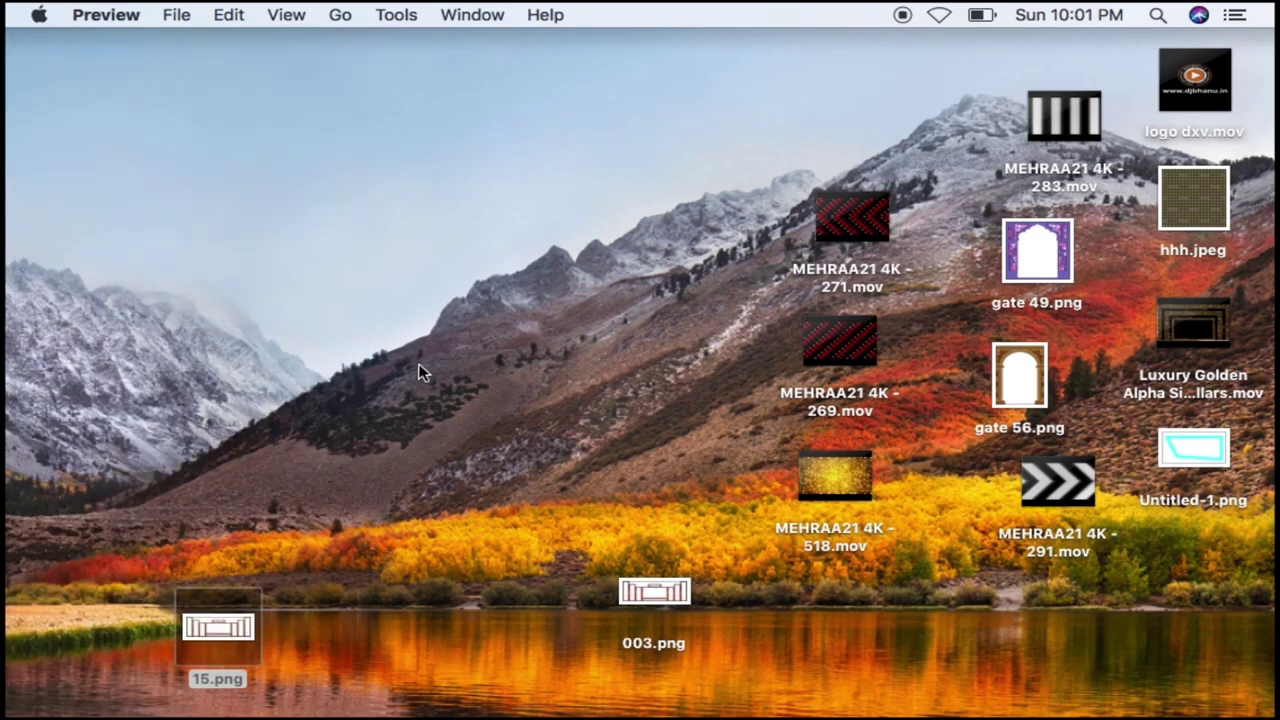
pyautogui.press('F4')
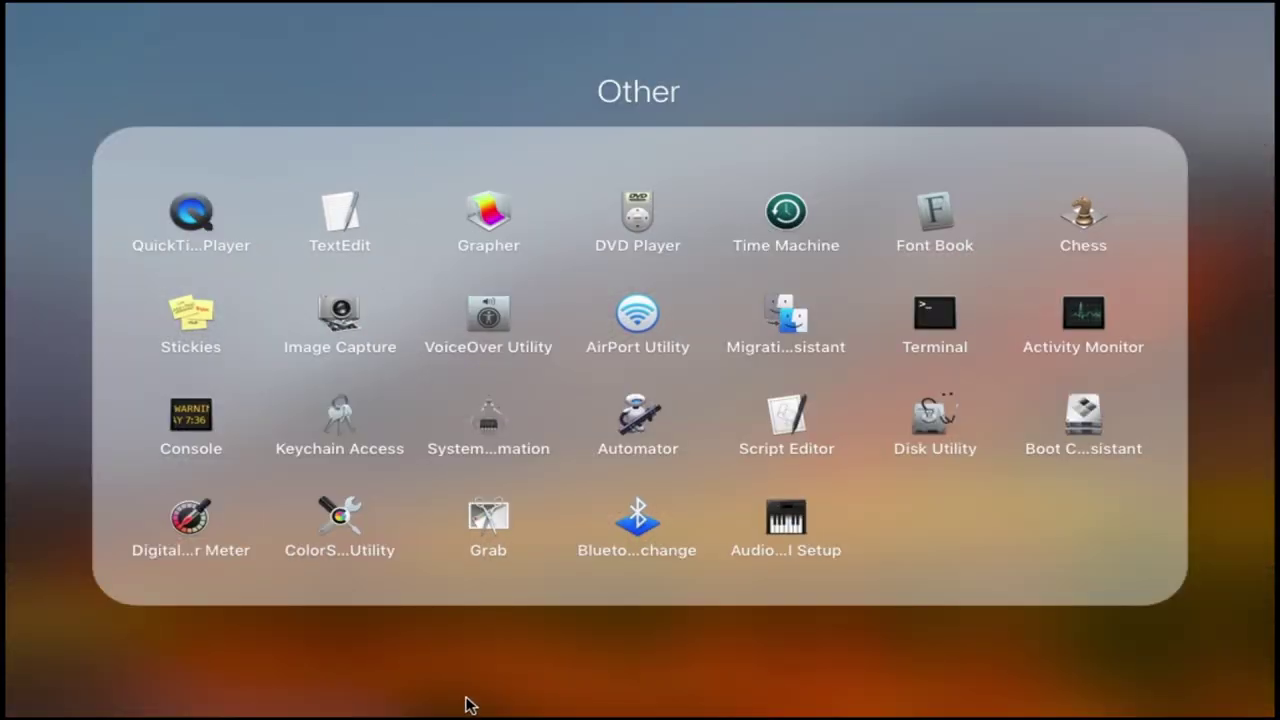
# - Close Launchpad's Other folder and launch After Effects CC 2017
pyautogui.click(466, 660)
pyautogui.click(646, 528)
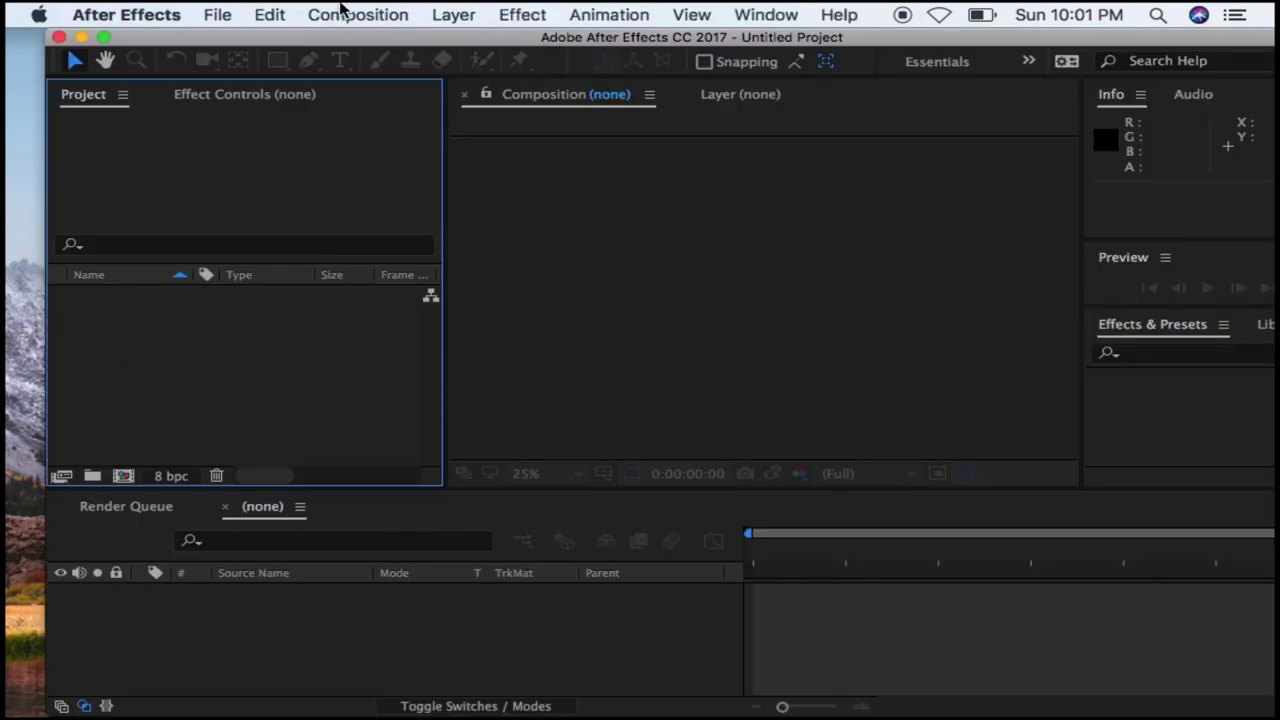
# - Create a new 1920×672 composition from the Composition menu
pyautogui.click(386, 16)
pyautogui.click(386, 16)
pyautogui.click(386, 16)
pyautogui.click(395, 45)
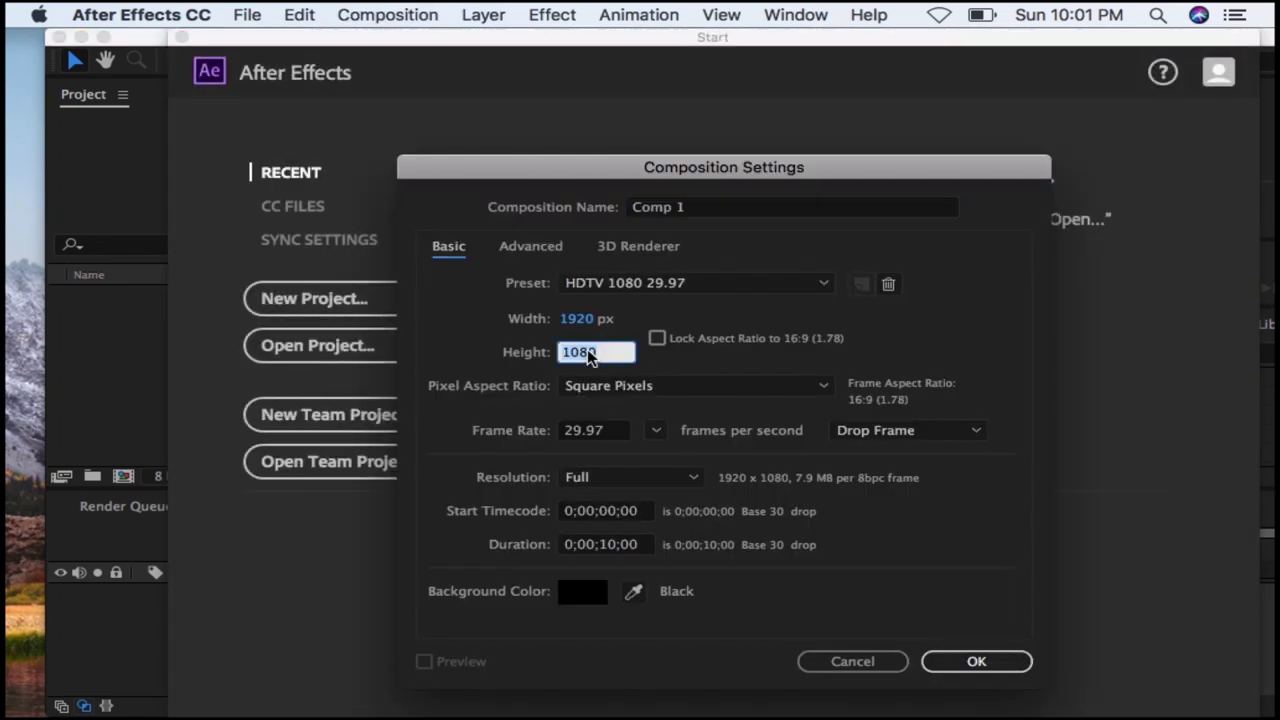
pyautogui.write('67')
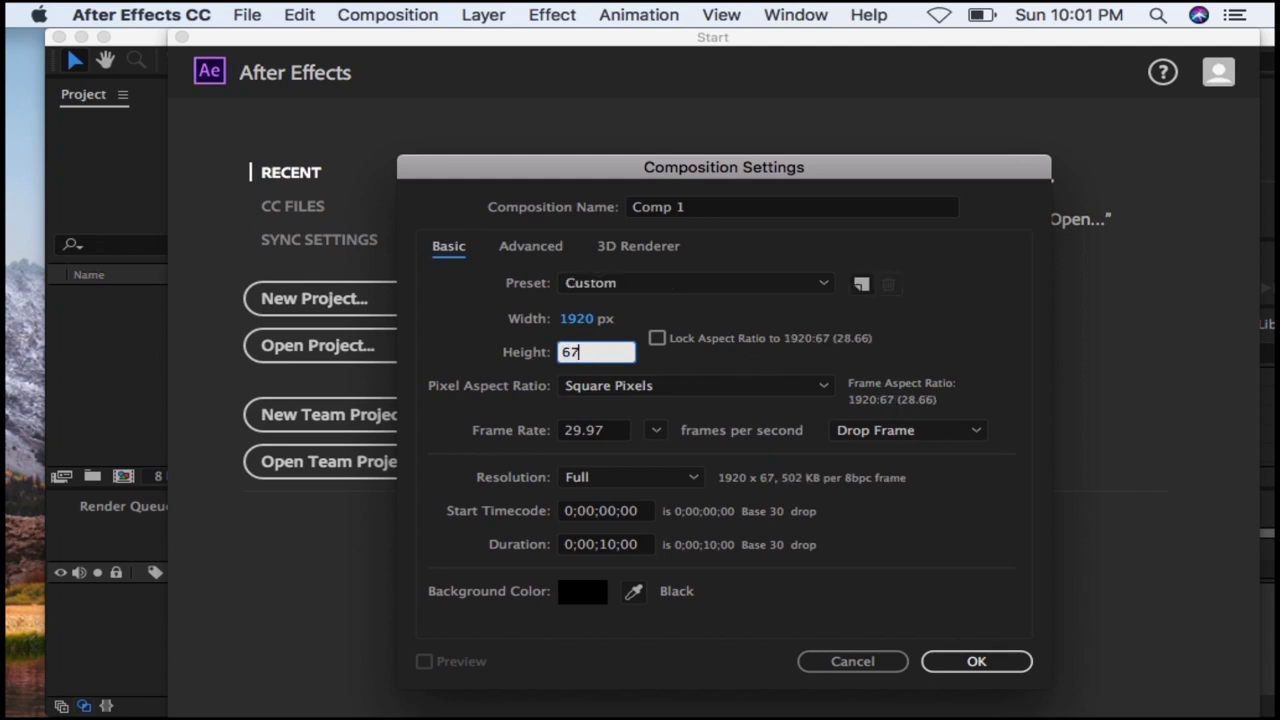
pyautogui.write('2')
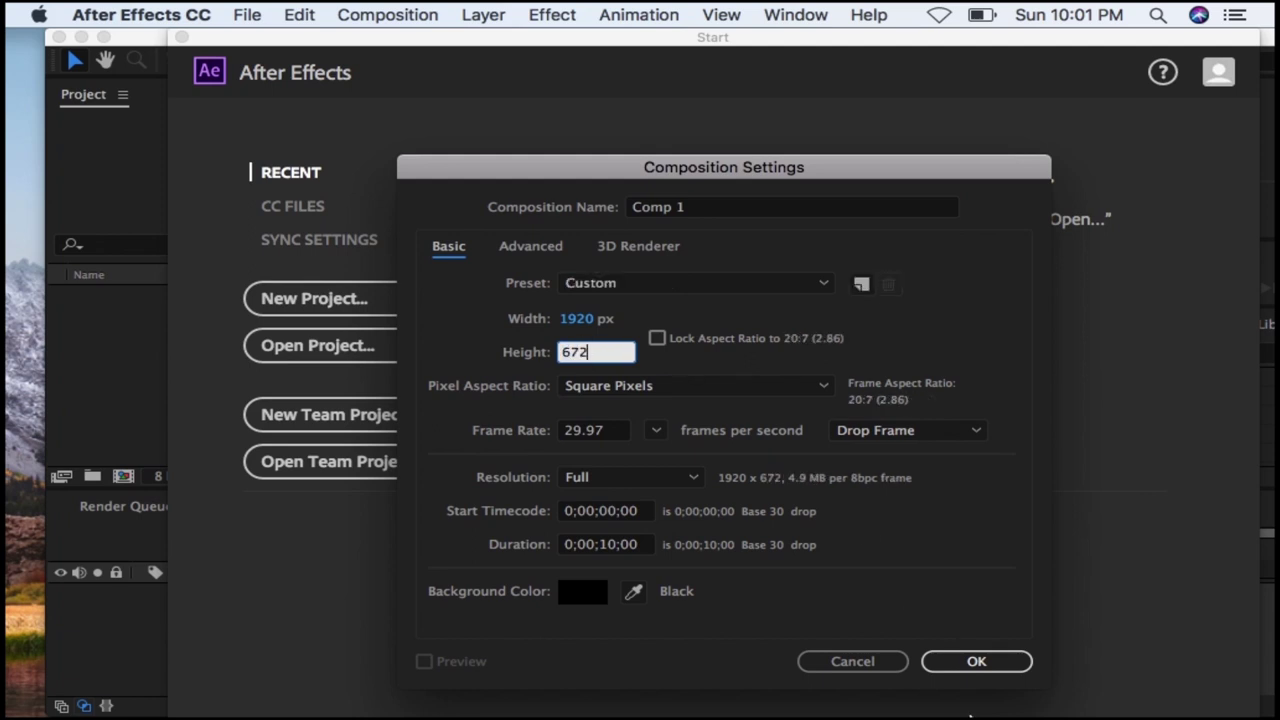
pyautogui.click(975, 662)
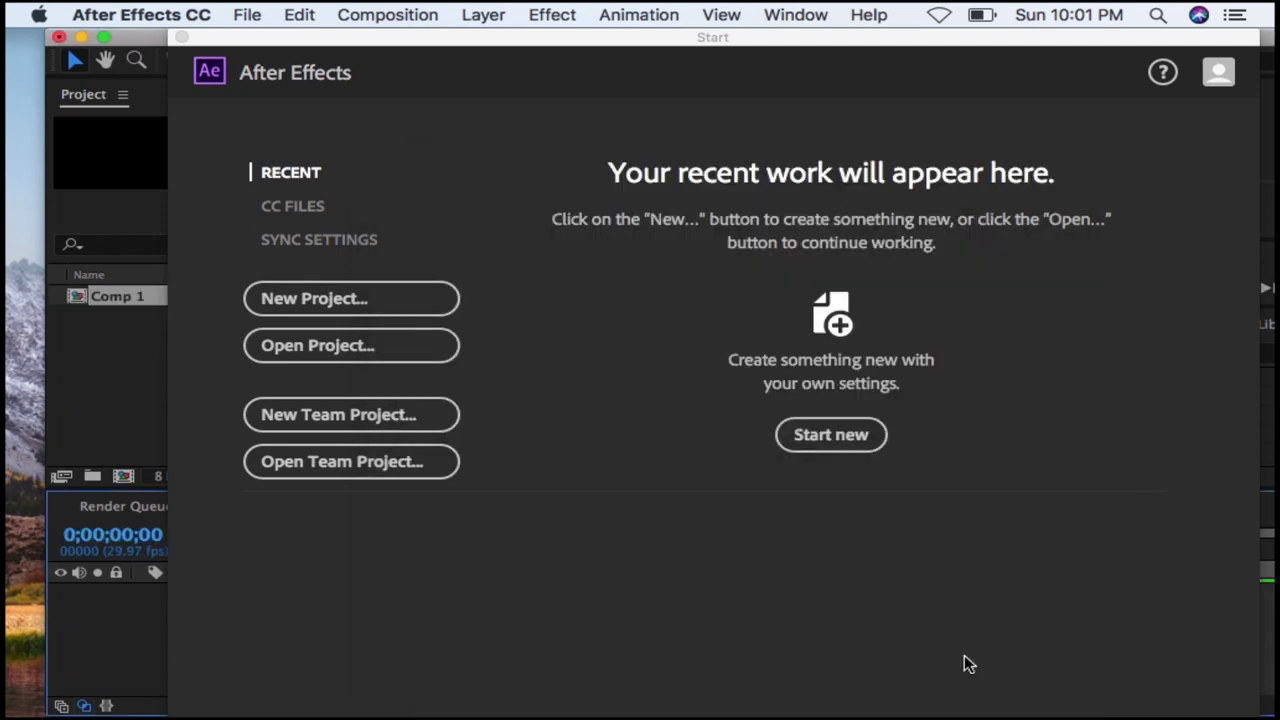
# - Start a fresh project and recreate the 1920×672 composition as Comp 1
pyautogui.click(364, 304)
pyautogui.click(624, 412)
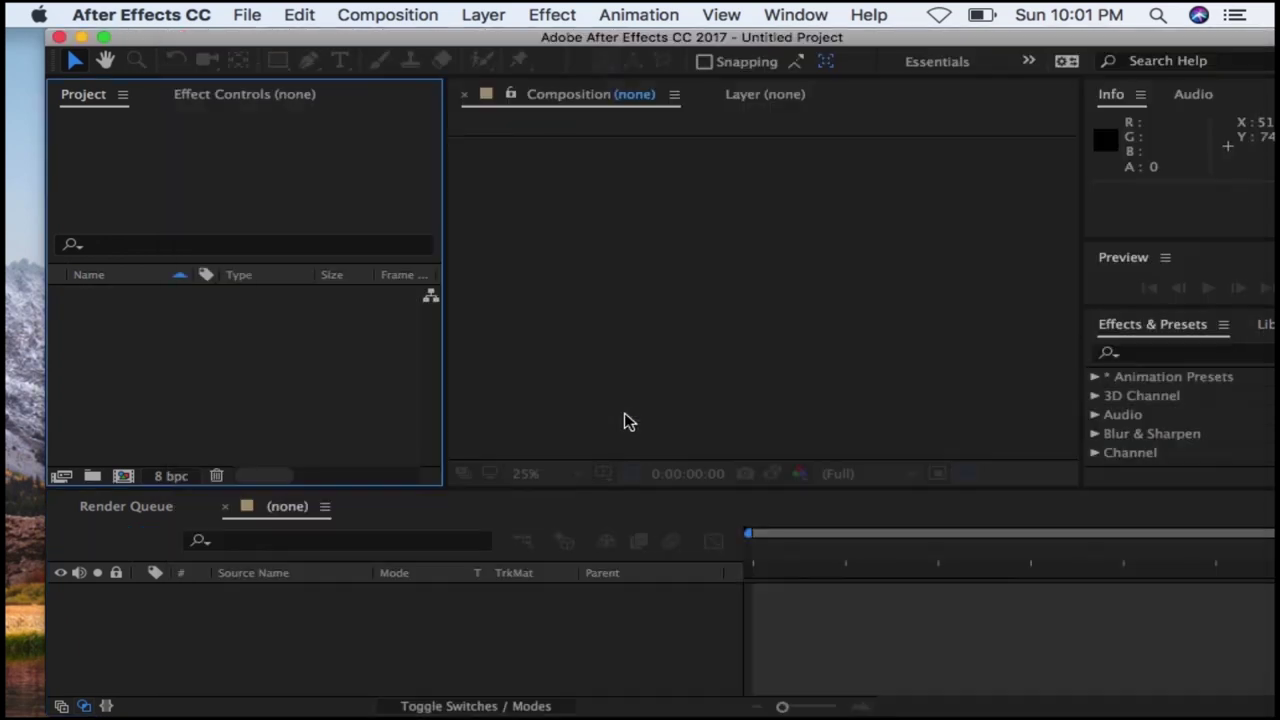
pyautogui.click(409, 18)
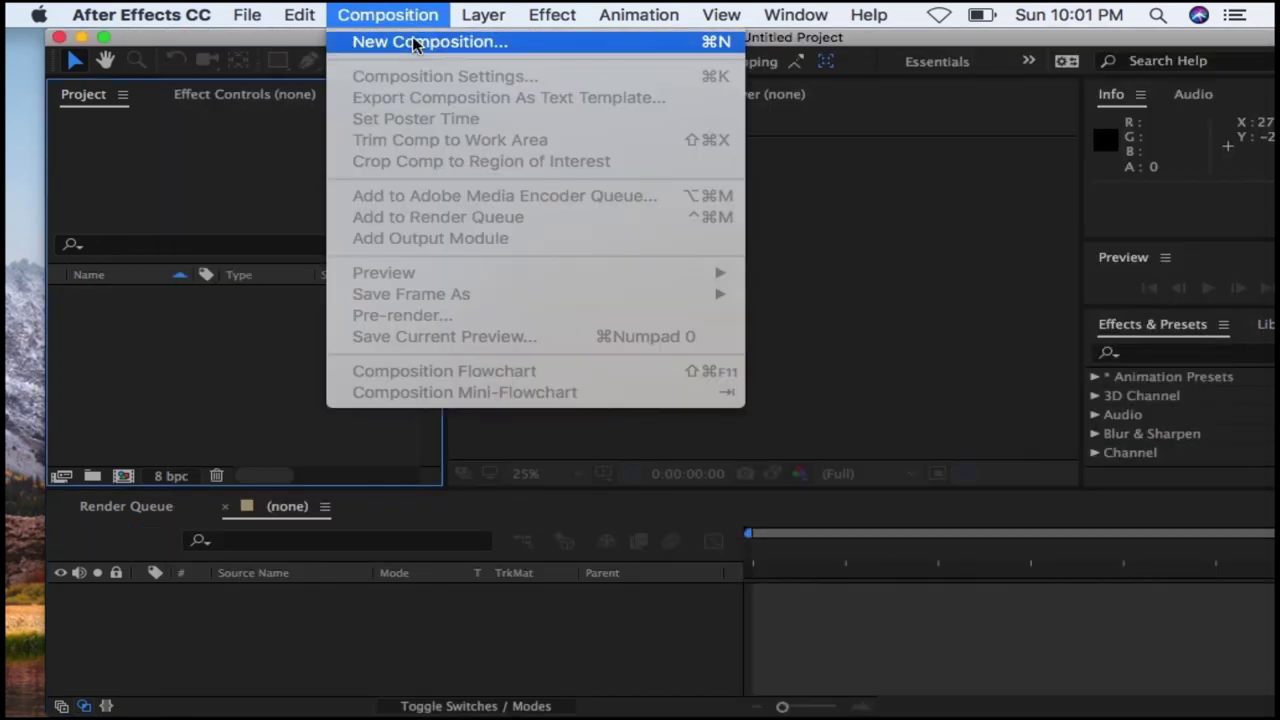
pyautogui.click(409, 42)
pyautogui.click(962, 663)
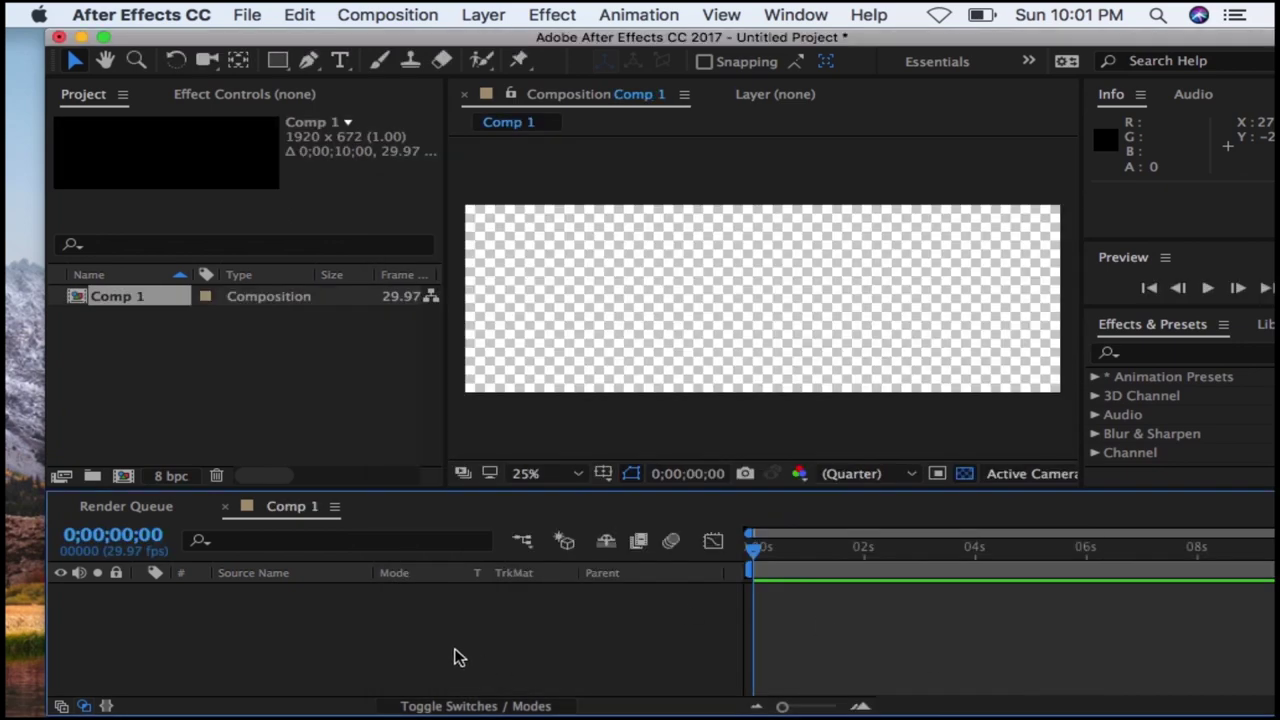
pyautogui.rightClick(459, 657)
# - Add a dark gray solid layer and apply the Saber effect, found by searching 'sab'
pyautogui.moveTo(500, 502)
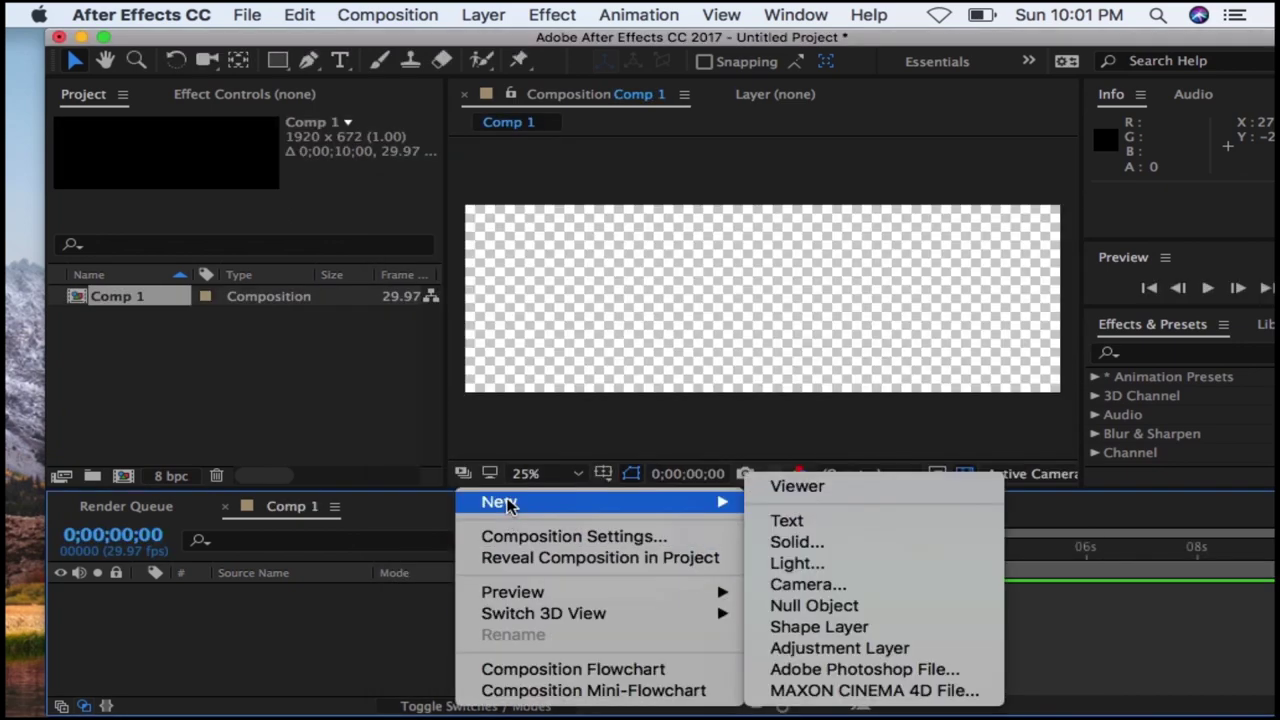
pyautogui.click(797, 545)
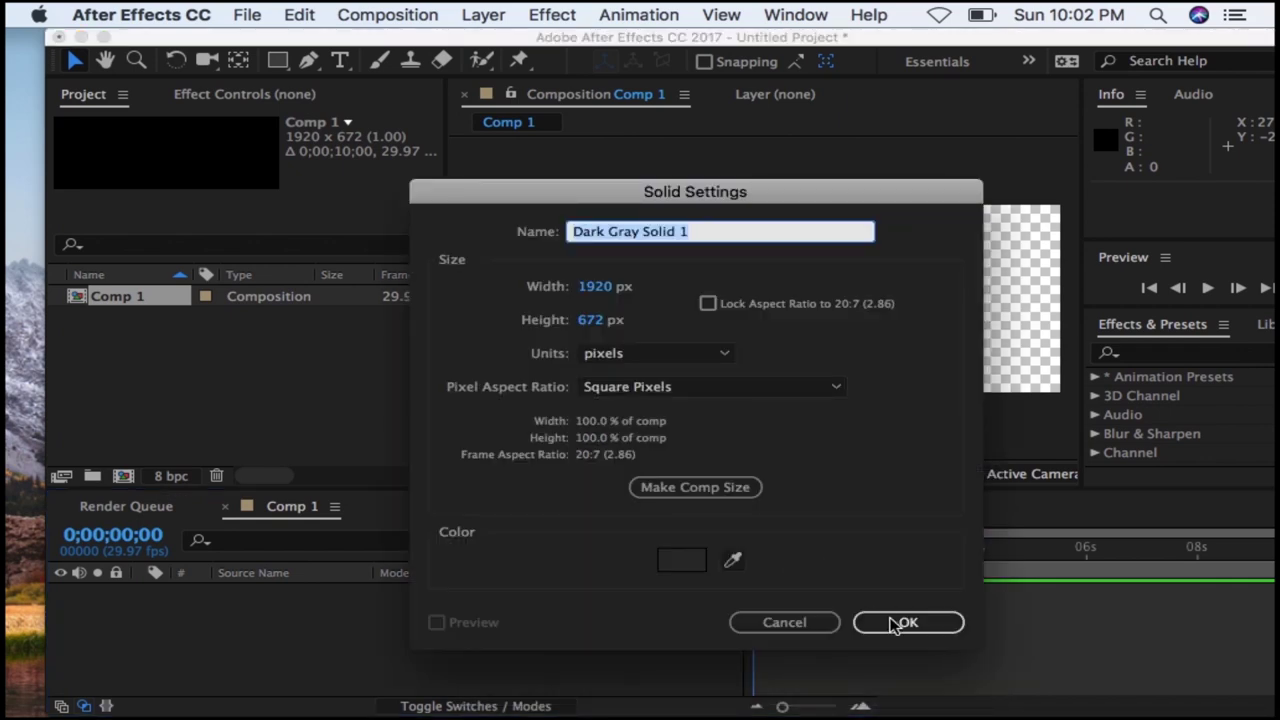
pyautogui.click(900, 619)
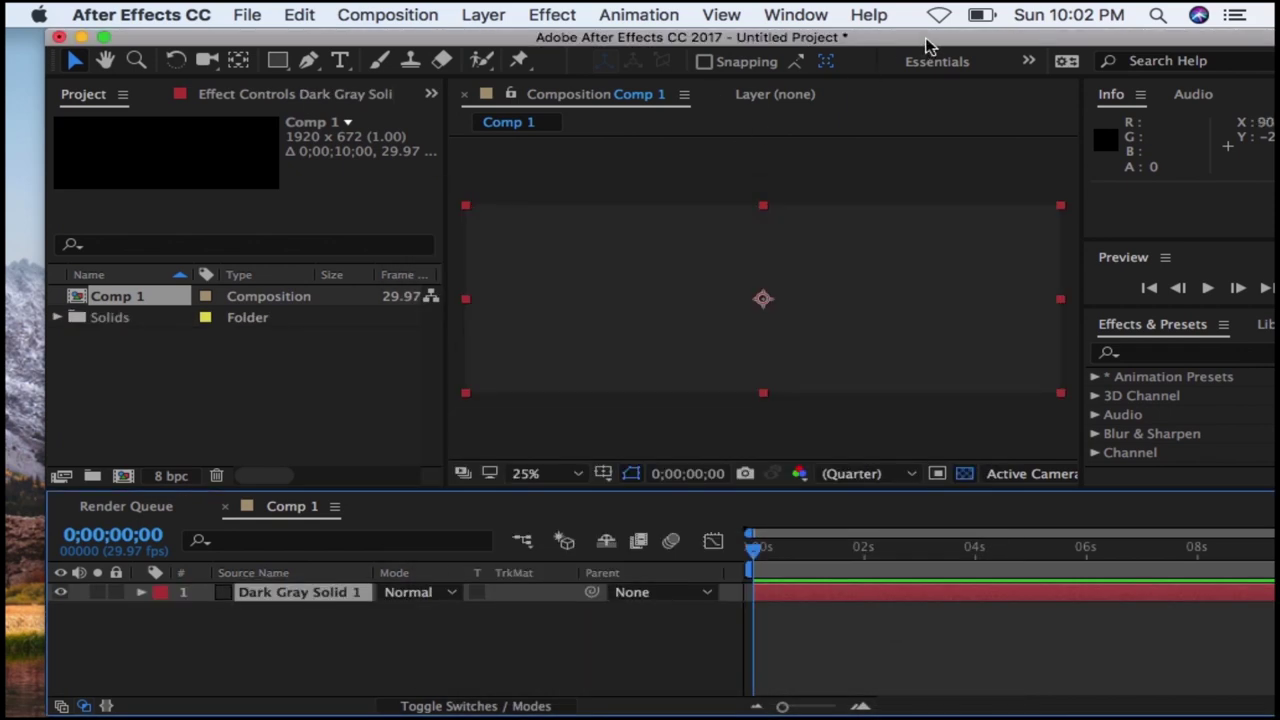
pyautogui.click(1160, 352)
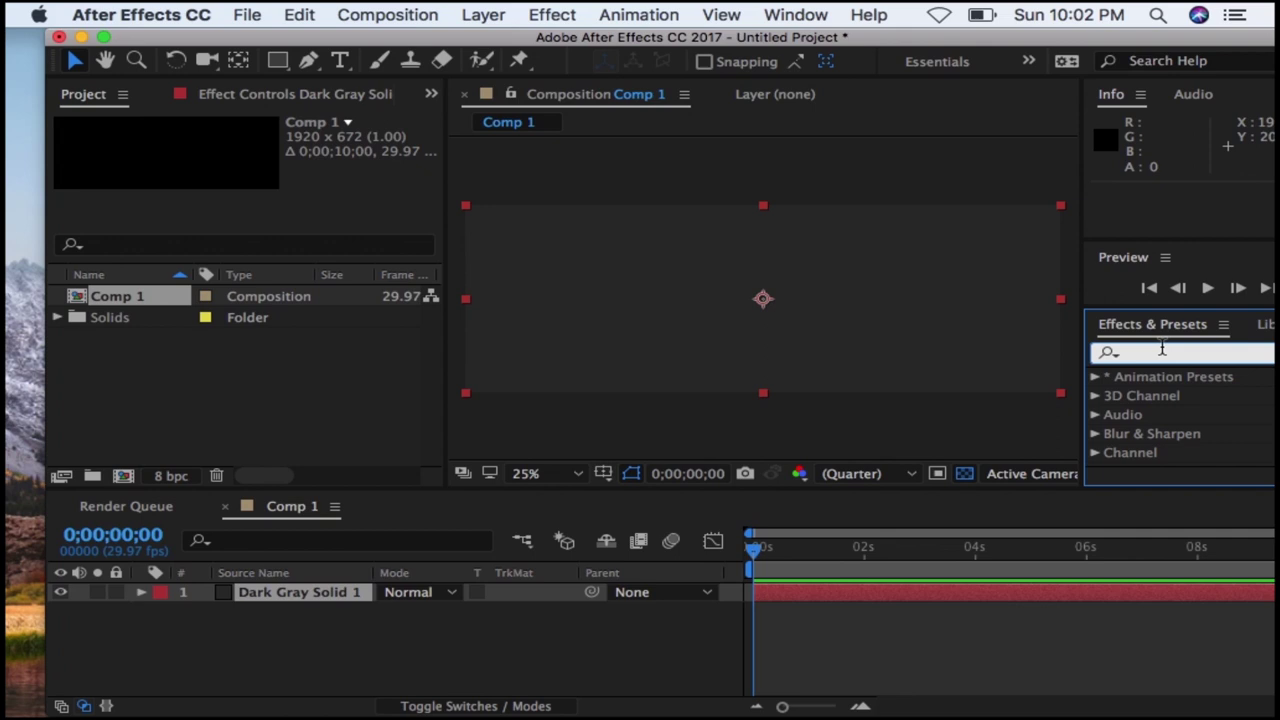
pyautogui.write('sa')
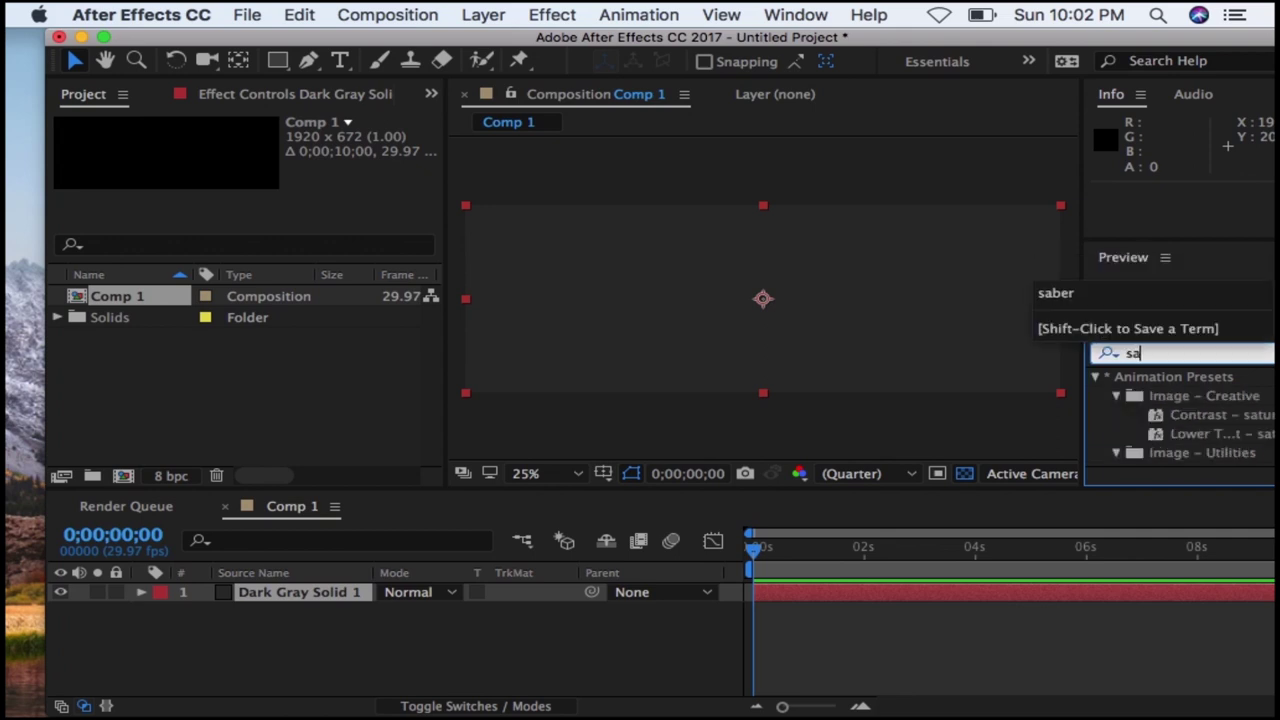
pyautogui.write('ber')
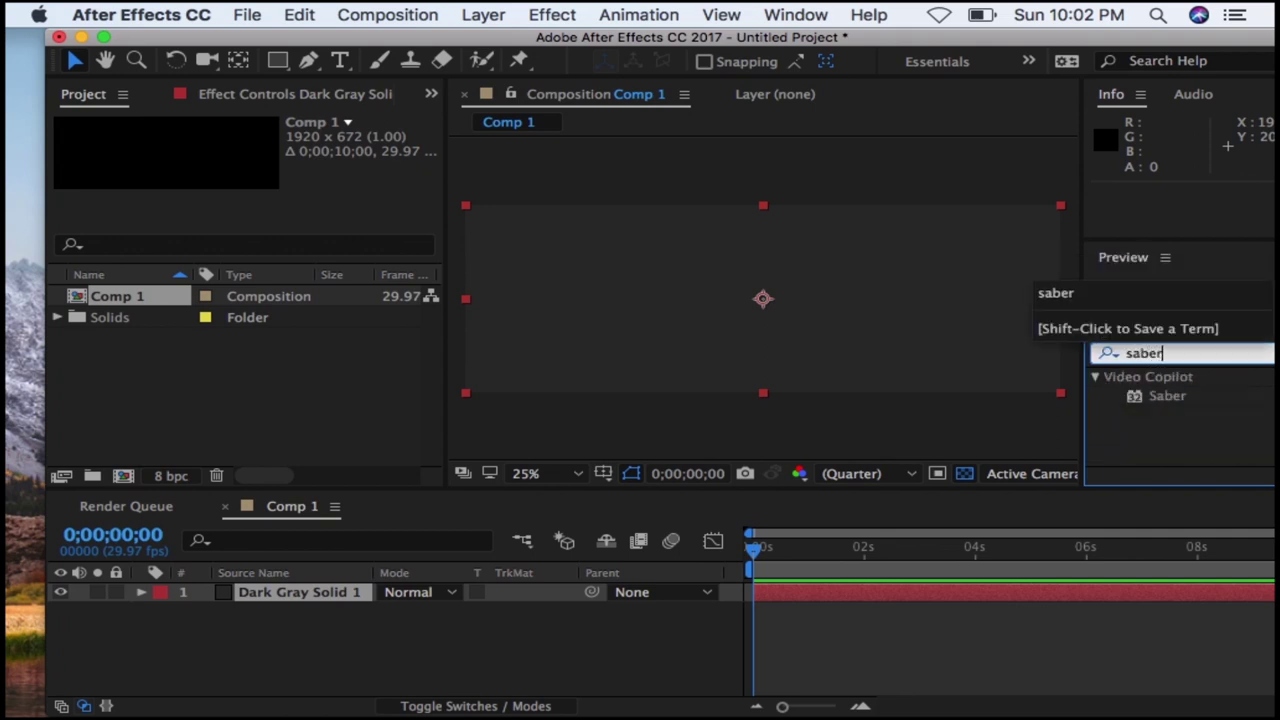
pyautogui.moveTo(1178, 398)
pyautogui.mouseDown()
pyautogui.moveTo(1013, 380)
pyautogui.moveTo(752, 294)
pyautogui.mouseUp()
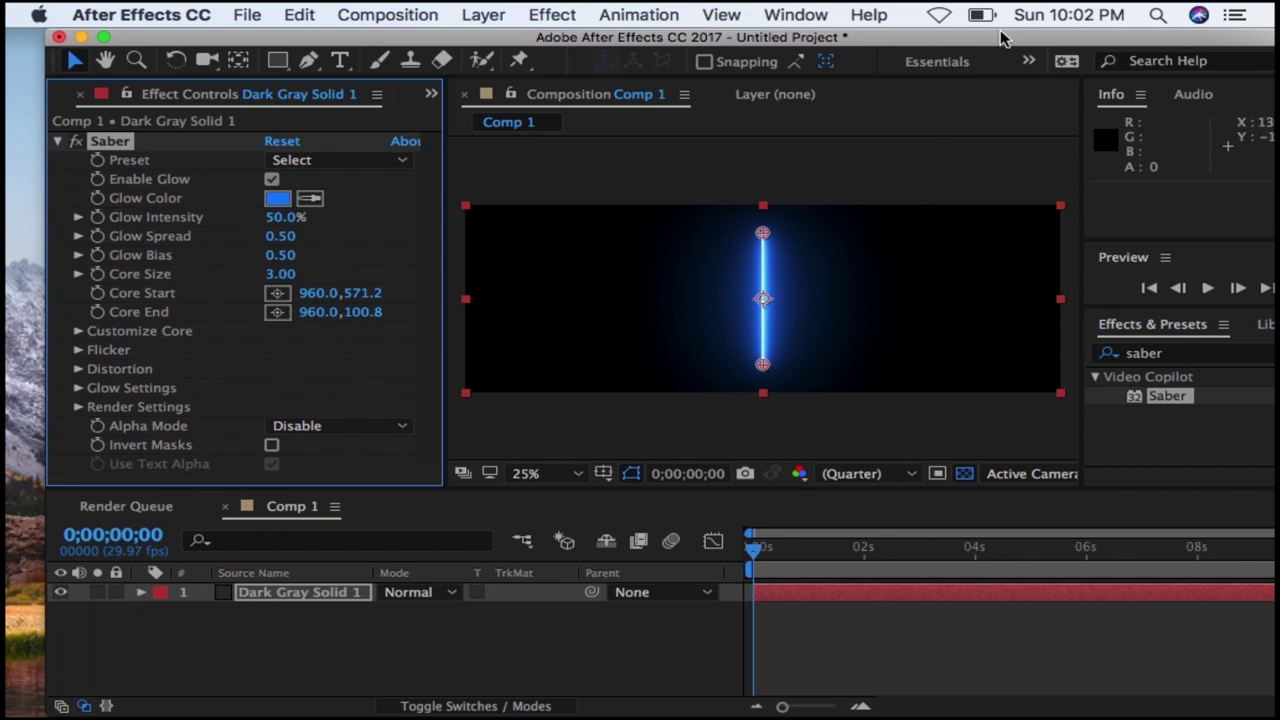
# - Drag 15.png from the desktop into Comp 1 as a layer above the Saber solid
pyautogui.moveTo(1003, 40); pyautogui.dragTo(1221, 40)
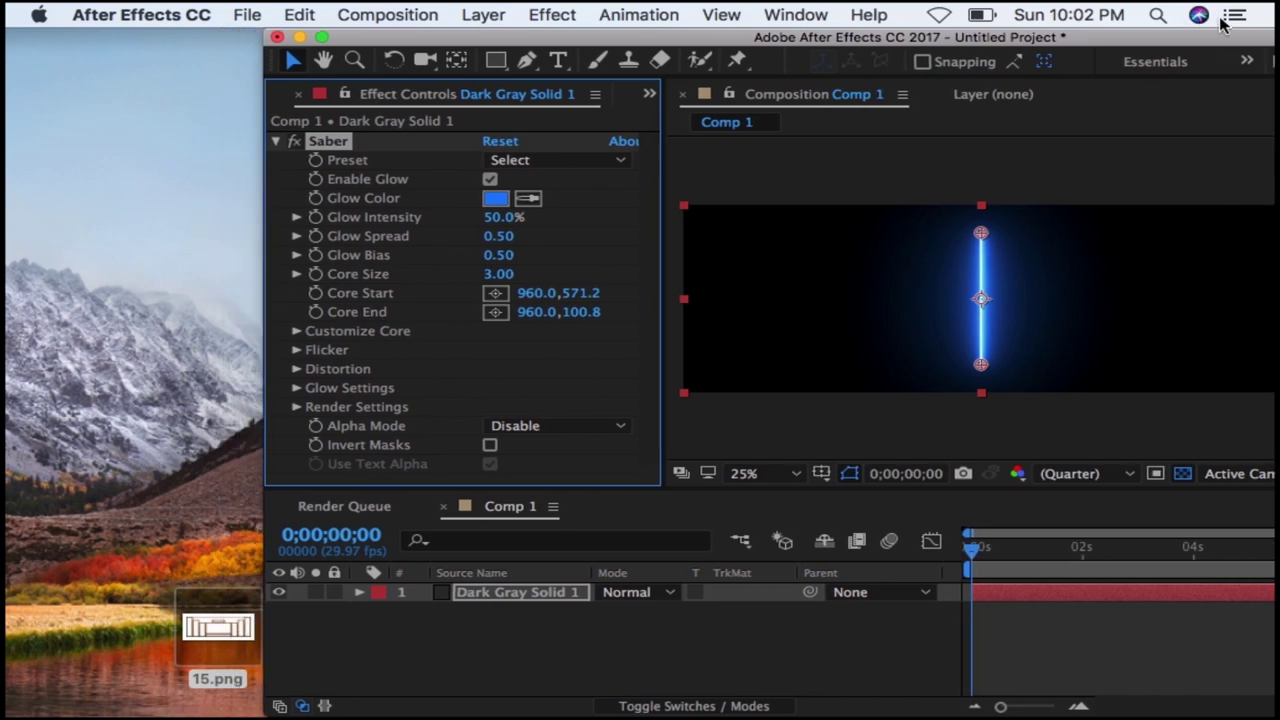
pyautogui.moveTo(225, 633); pyautogui.dragTo(985, 315)
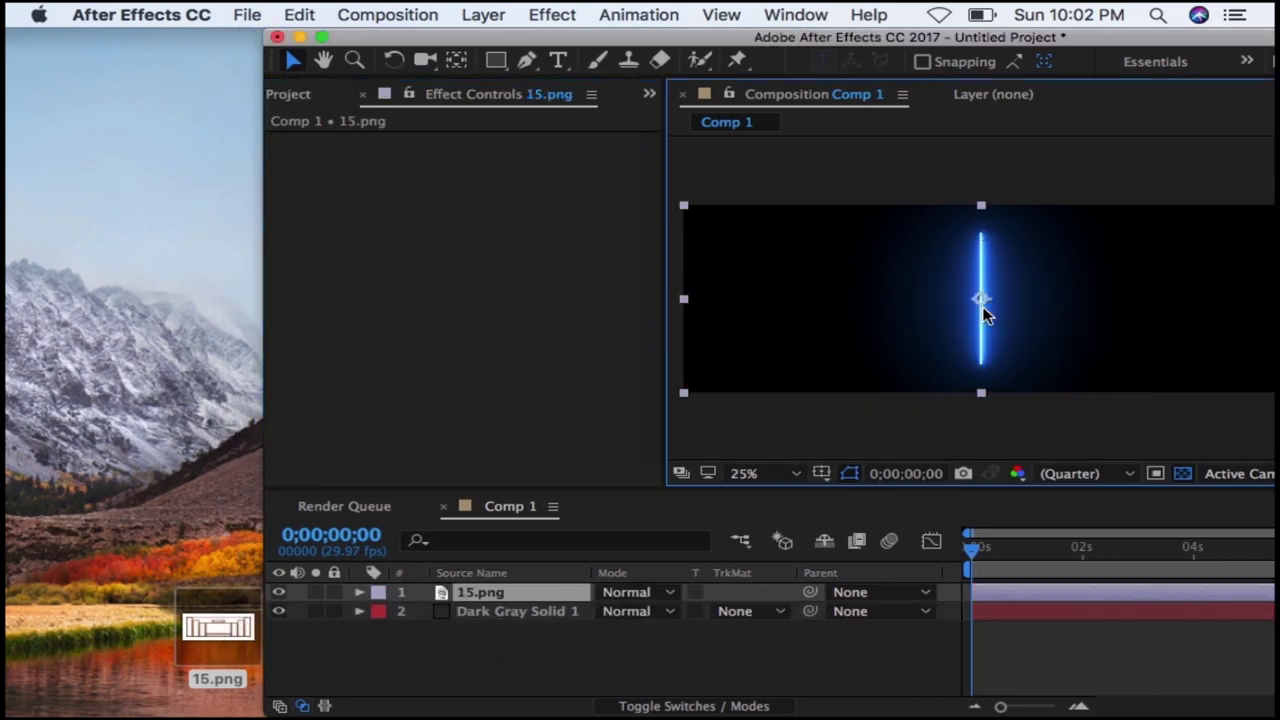
pyautogui.moveTo(1110, 34)
pyautogui.mouseDown()
pyautogui.moveTo(741, 10)
pyautogui.moveTo(863, 10)
pyautogui.mouseUp()
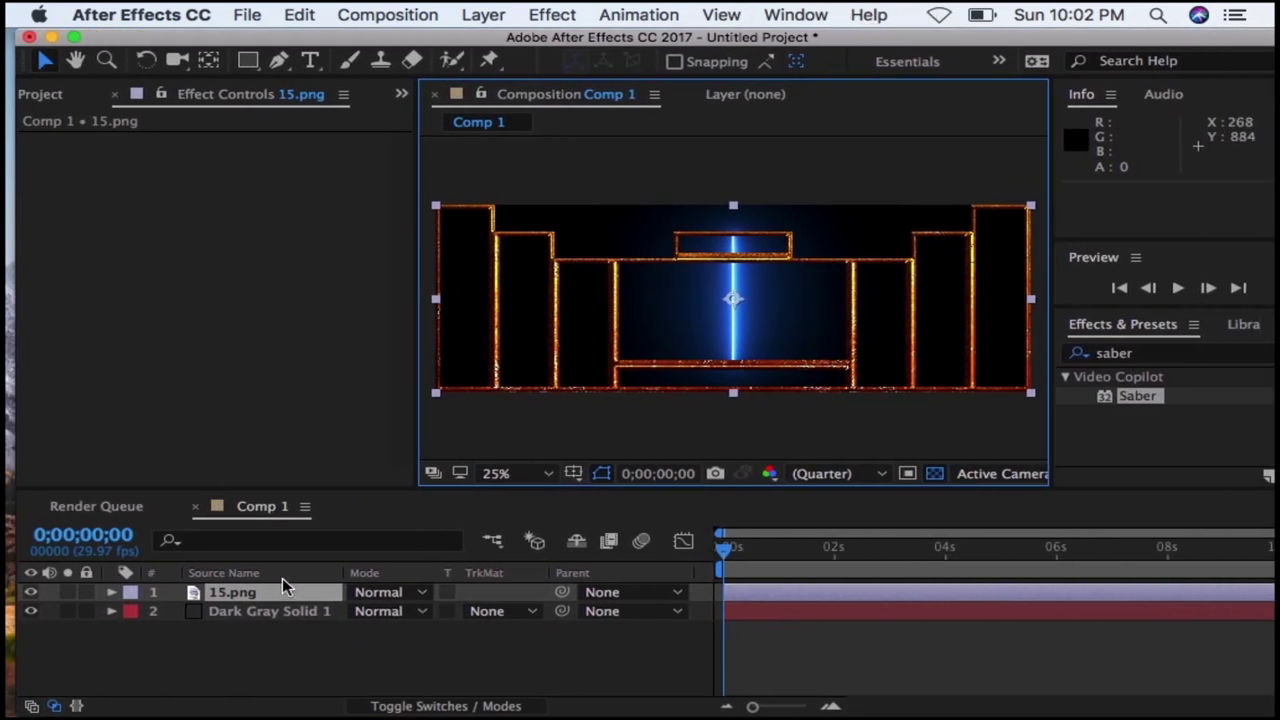
pyautogui.click(272, 596)
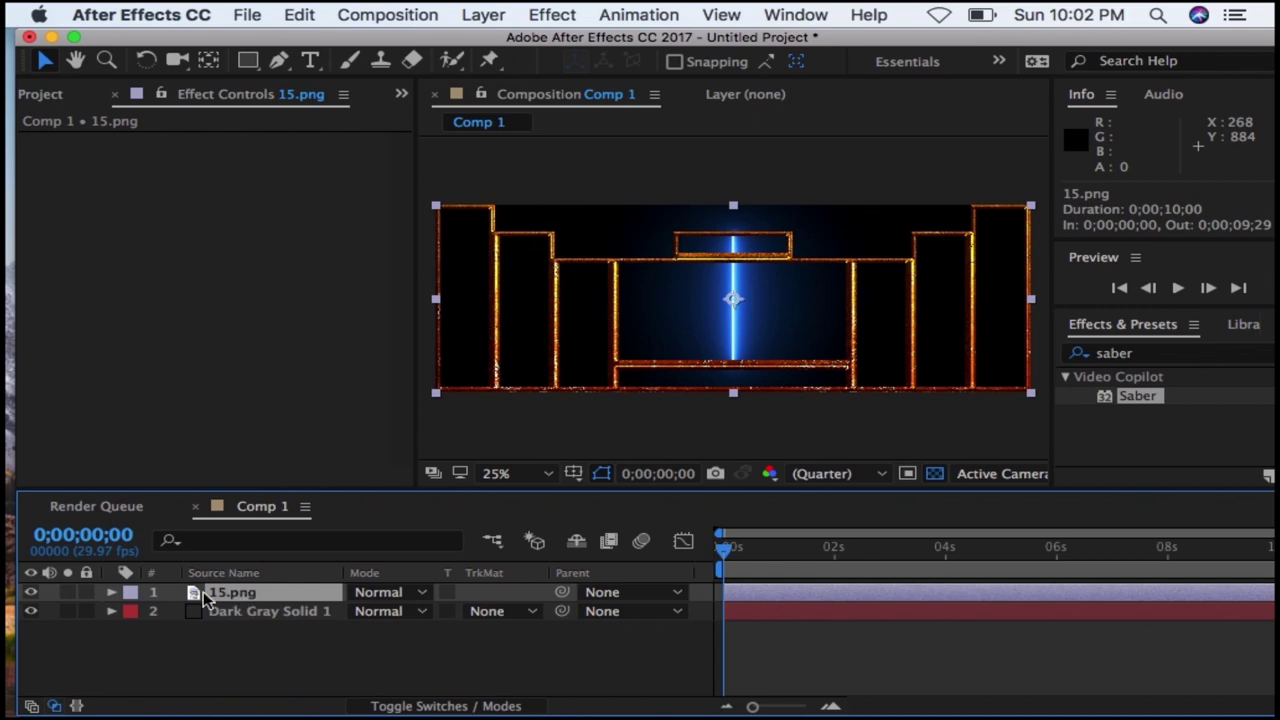
pyautogui.click(495, 17)
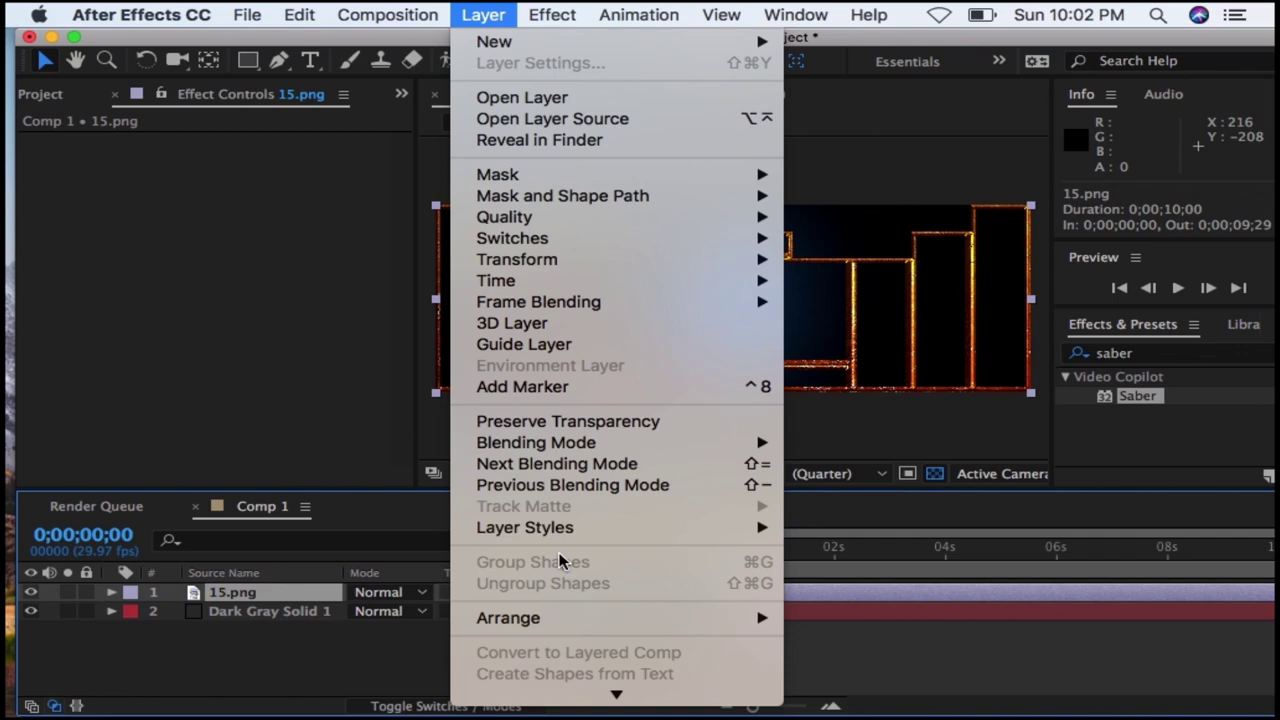
# - Auto-trace the 15.png layer's alpha channel on the current frame into masks
pyautogui.scroll(-1, 557, 620)
pyautogui.scroll(-3, 557, 625)
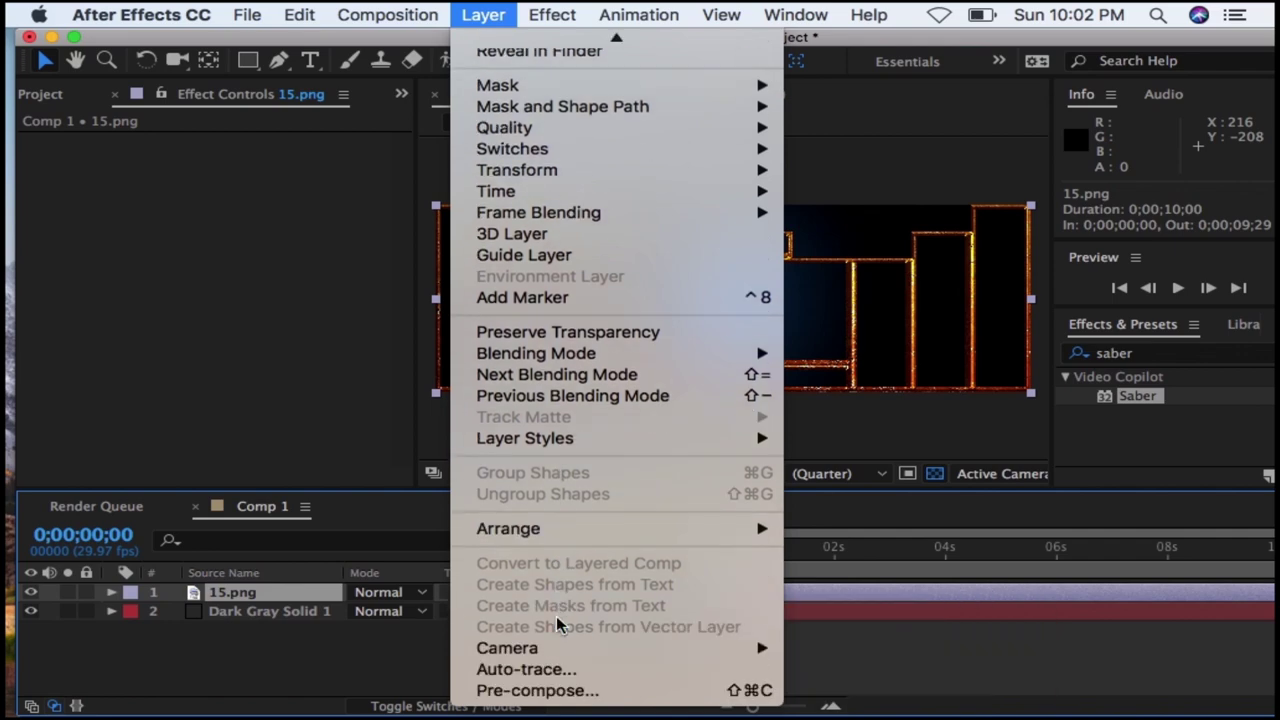
pyautogui.click(545, 675)
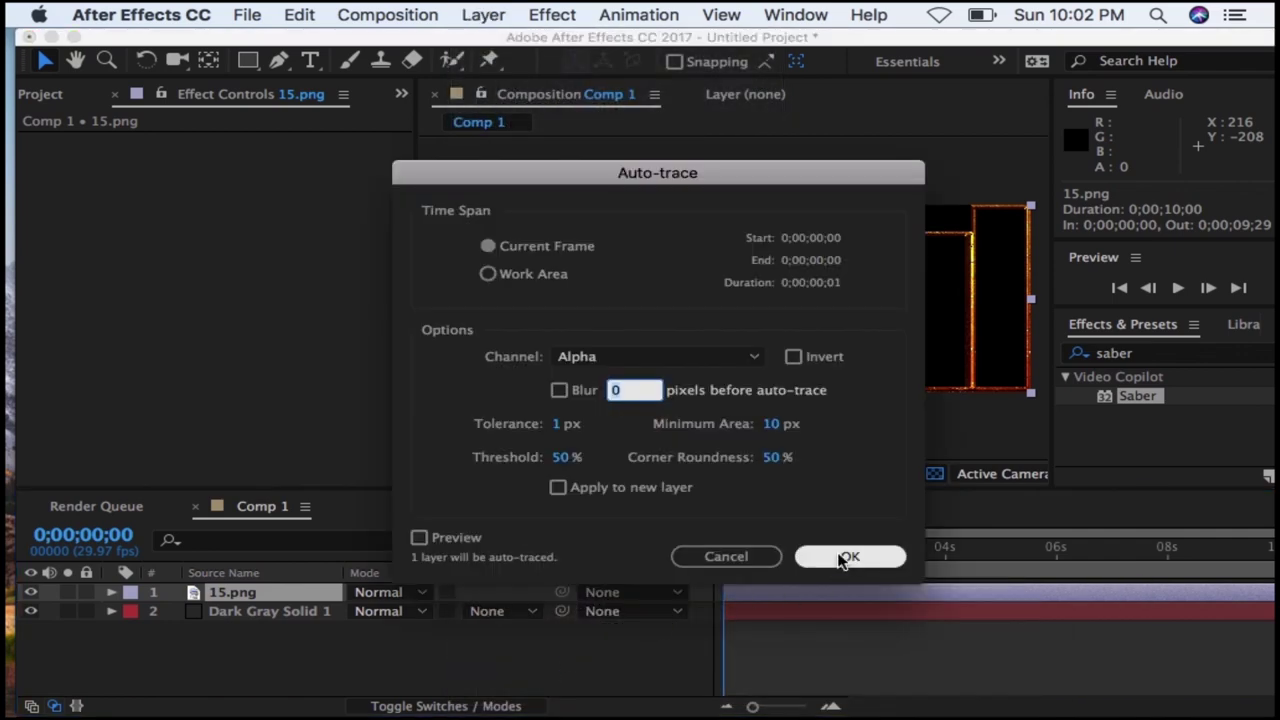
pyautogui.click(845, 557)
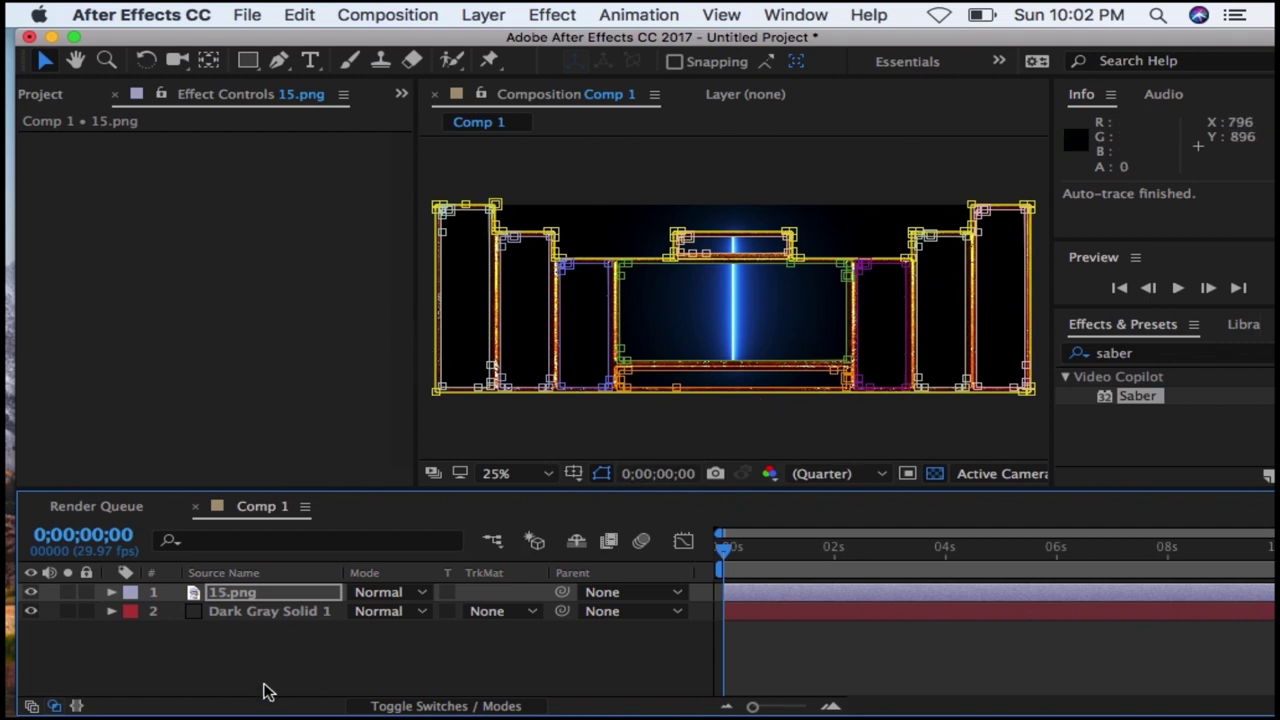
pyautogui.click(111, 592)
# - Paste the traced 15.png masks onto Dark Gray Solid 1 with its Saber effect selected
pyautogui.click(133, 611)
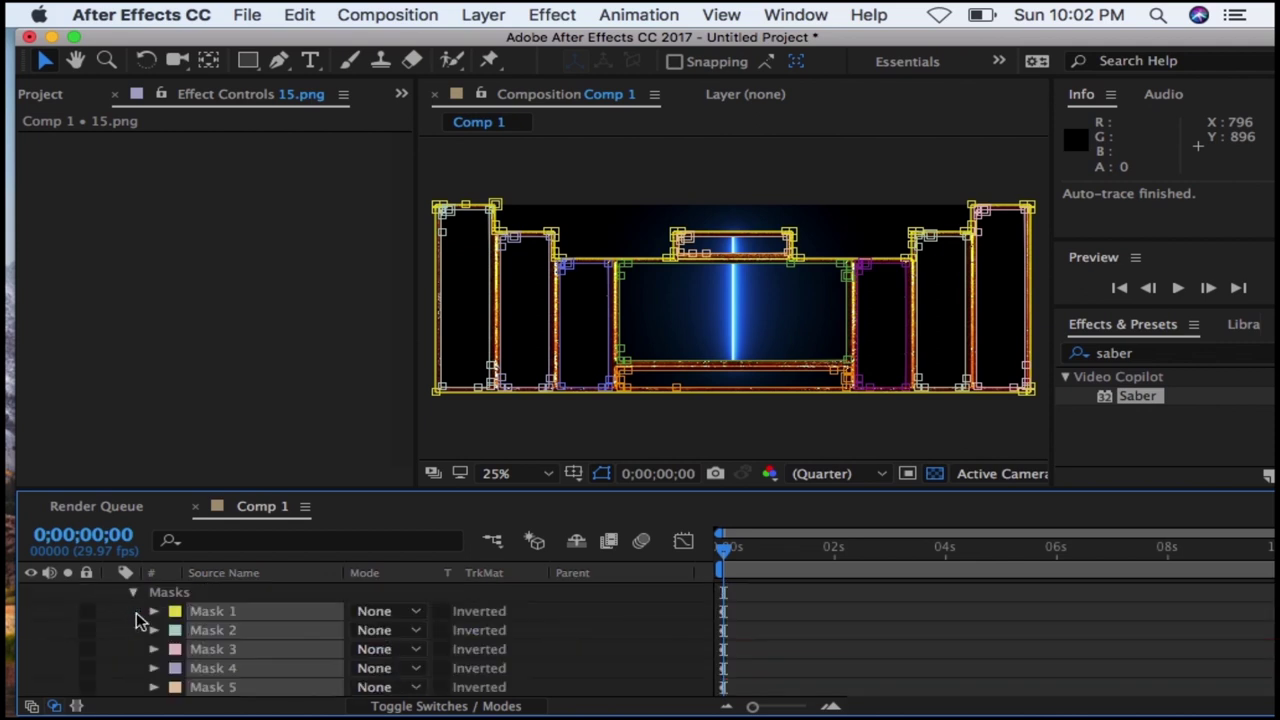
pyautogui.scroll(-5, 243, 663)
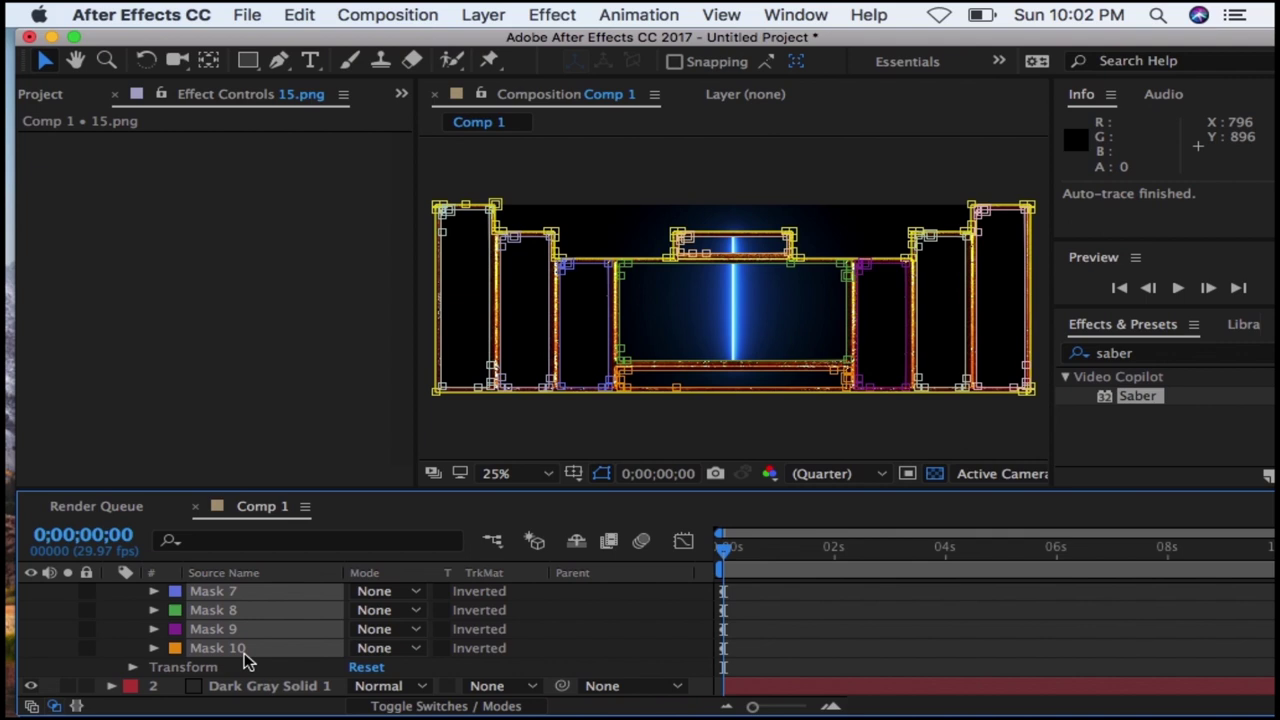
pyautogui.scroll(6, 245, 662)
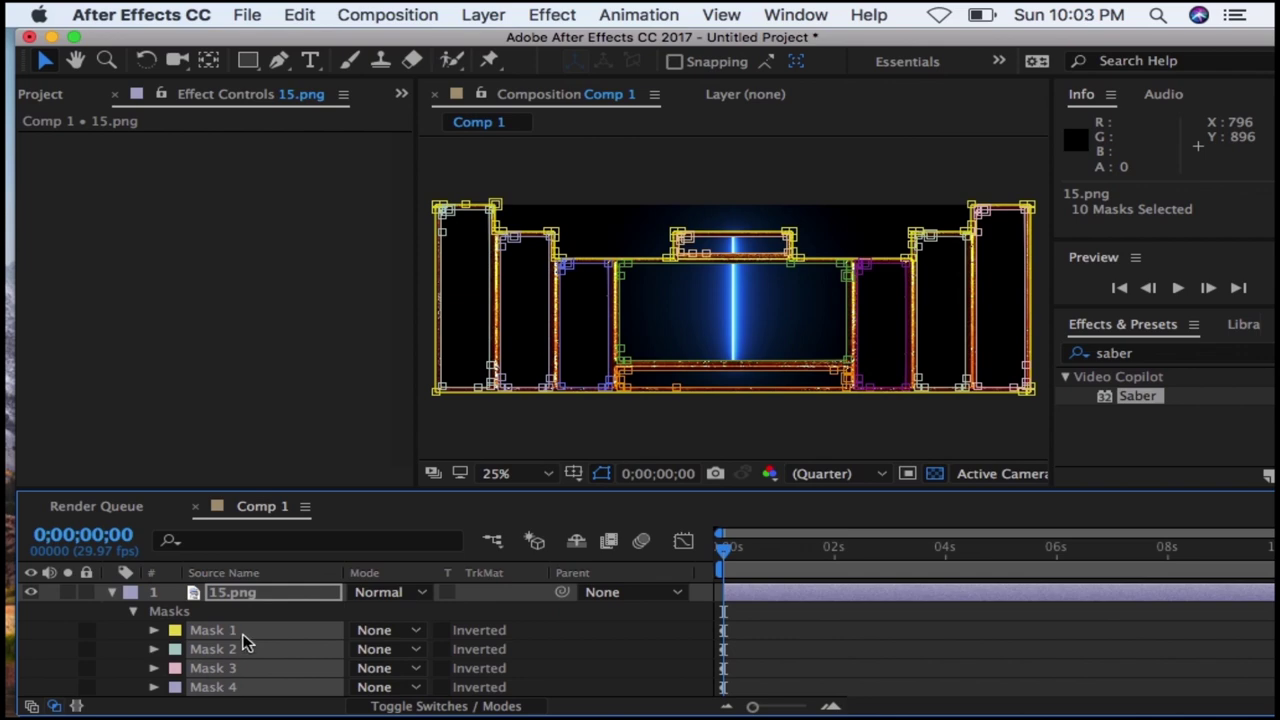
pyautogui.click(112, 594)
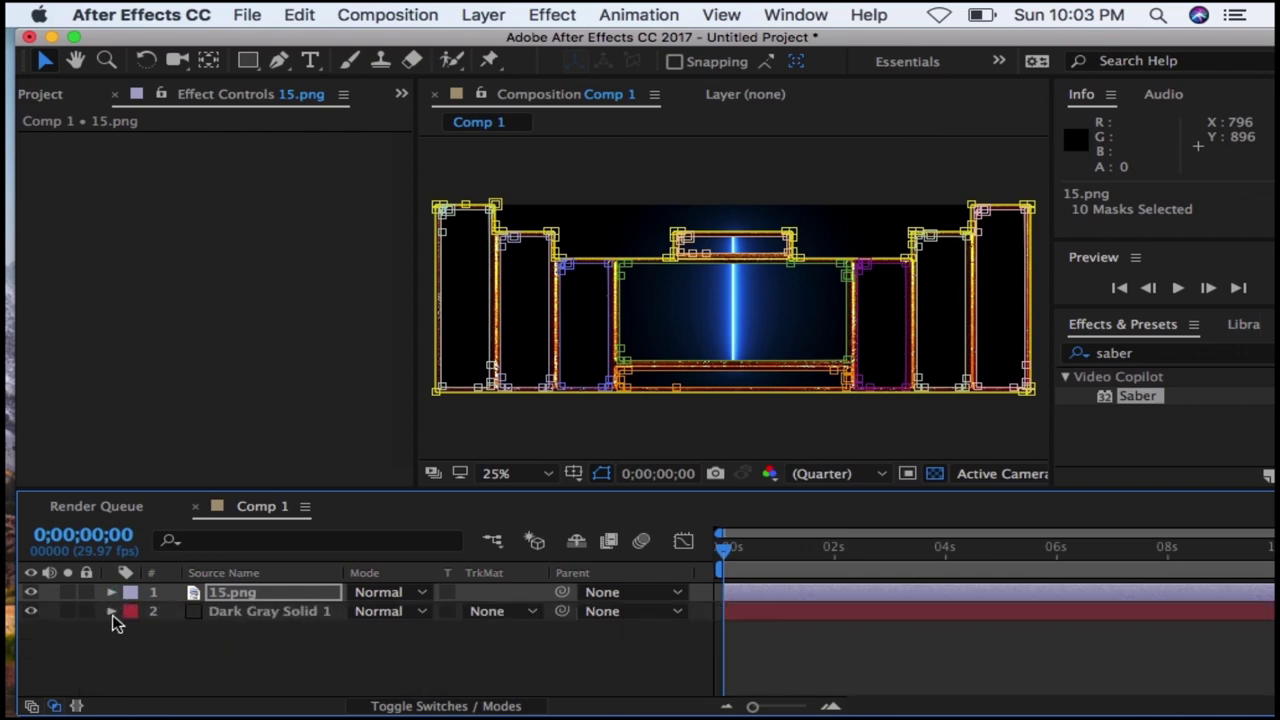
pyautogui.click(112, 611)
pyautogui.click(132, 631)
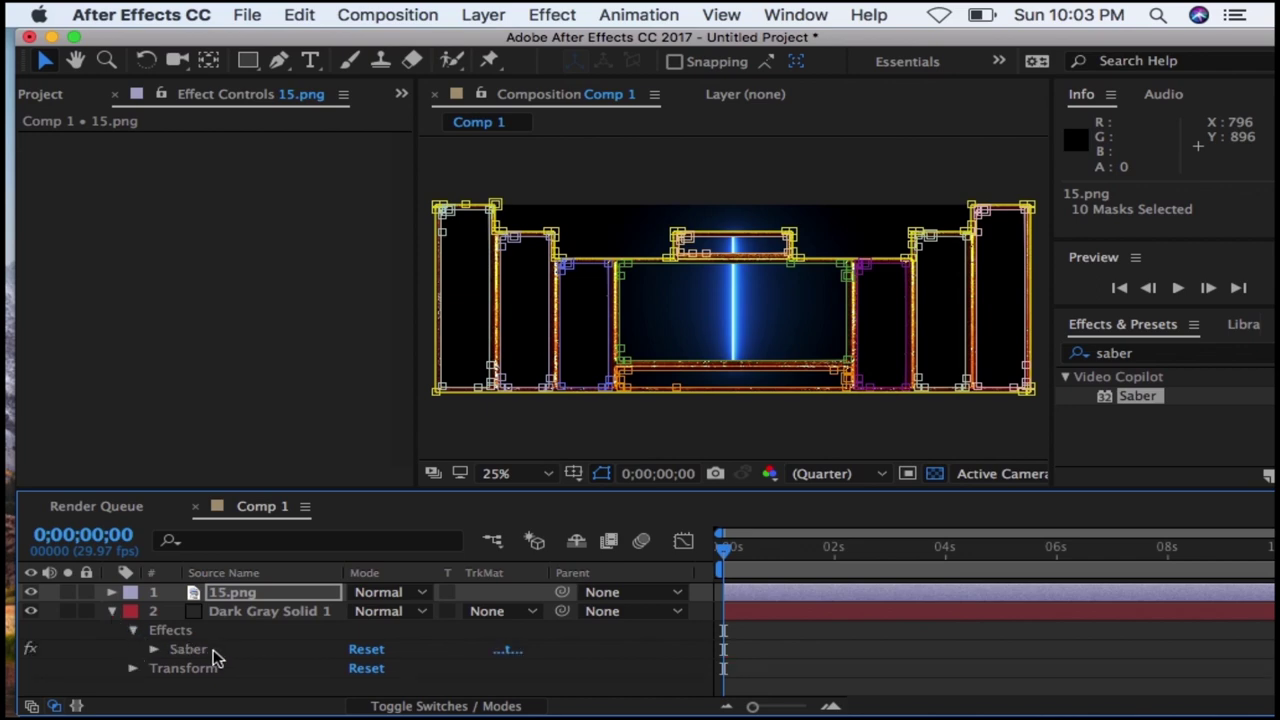
pyautogui.click(212, 650)
pyautogui.press('cmd+v')
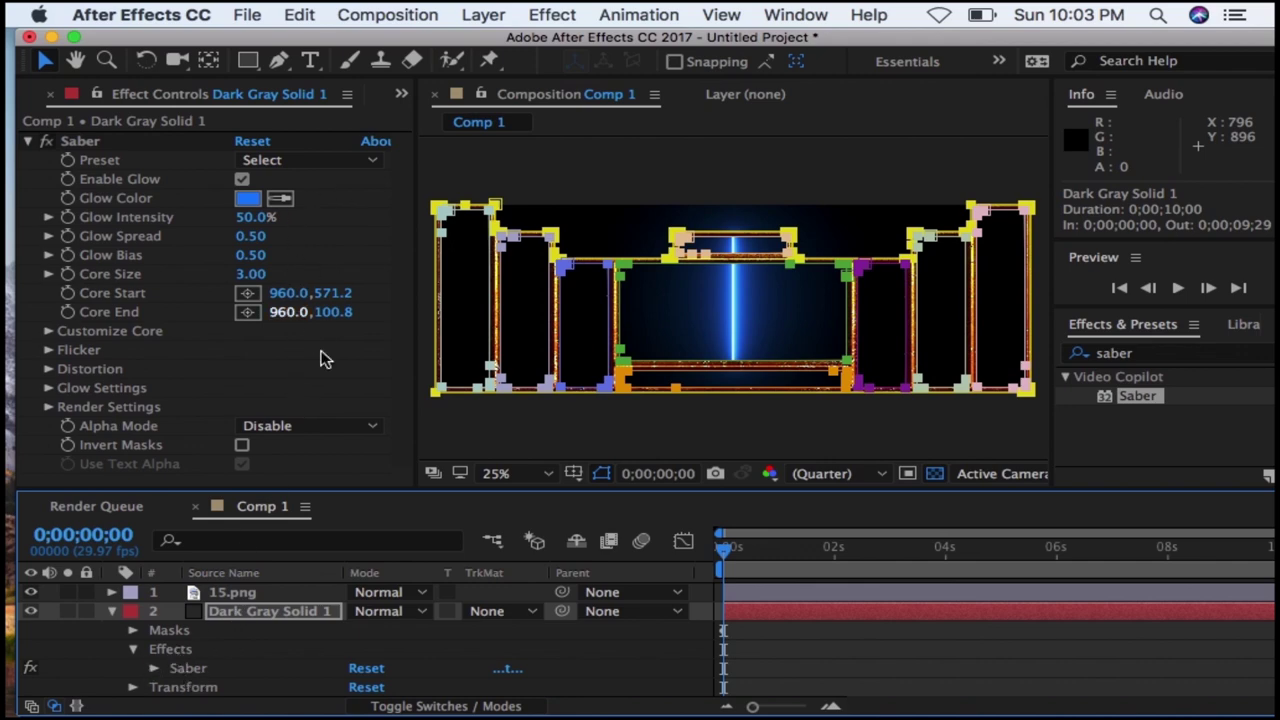
pyautogui.click(48, 331)
pyautogui.click(322, 250)
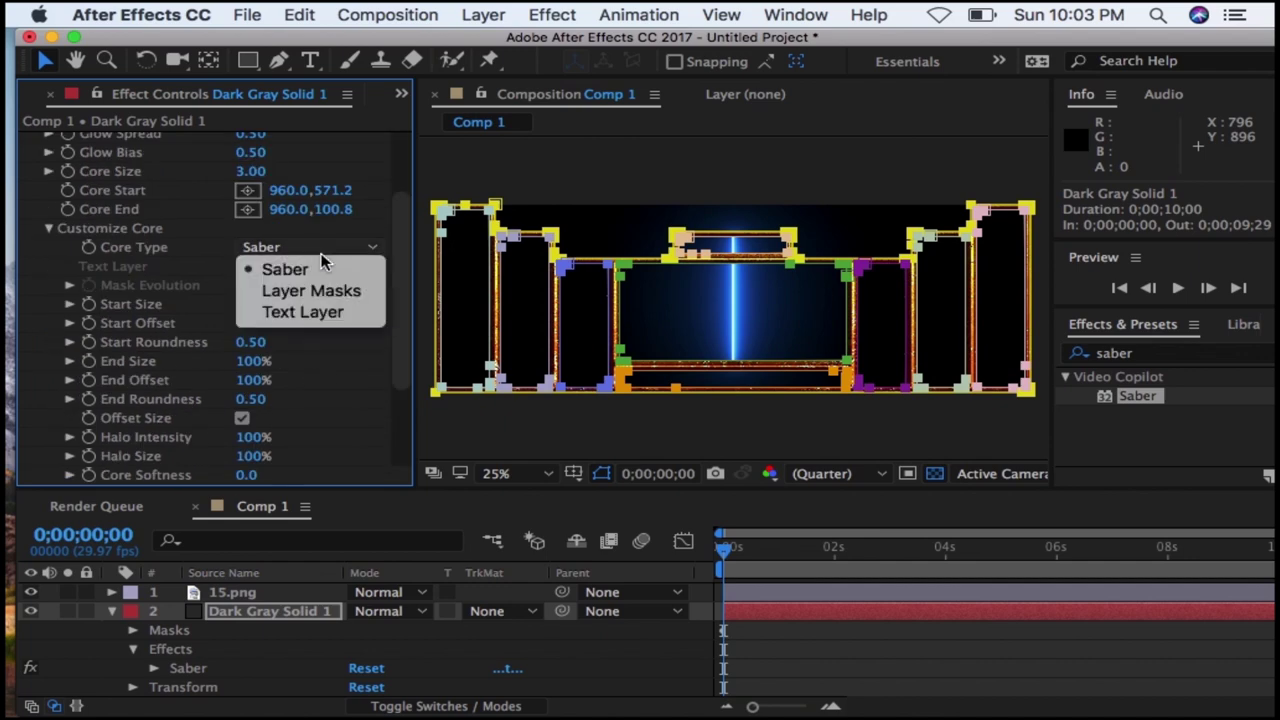
# - Set Saber's Core Type to Layer Masks and Composite Settings to Transparent
pyautogui.click(322, 292)
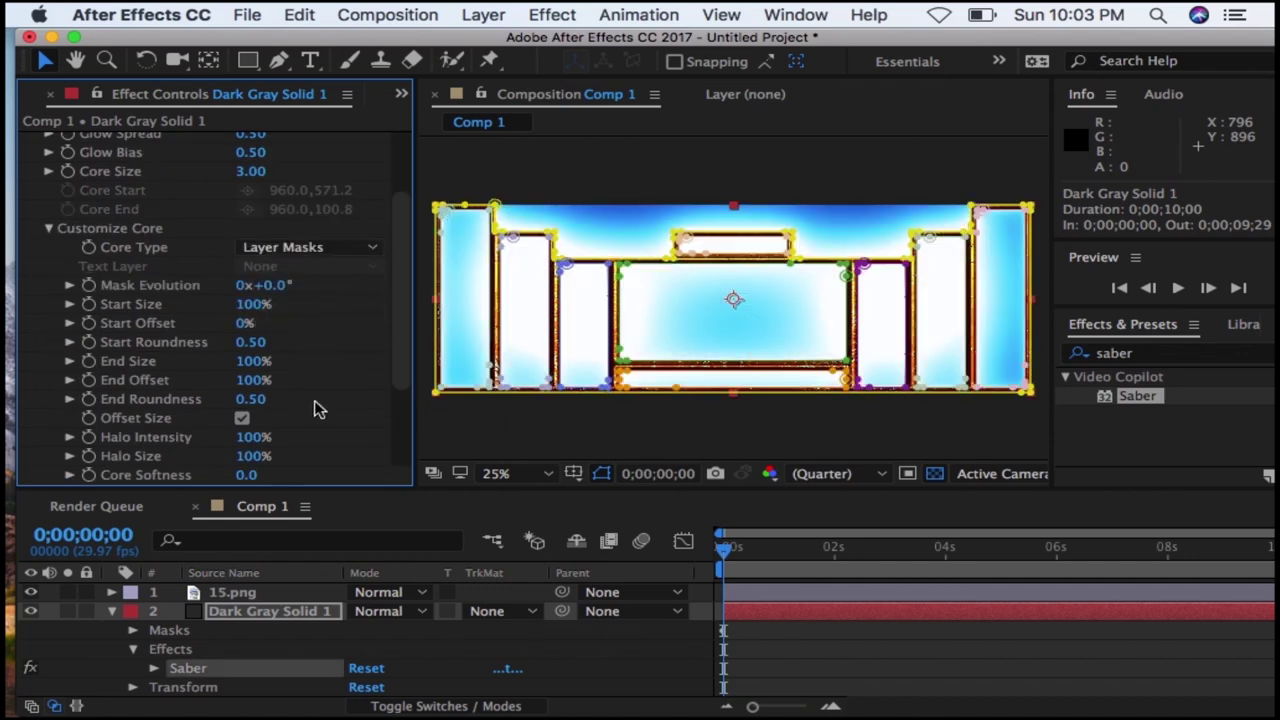
pyautogui.scroll(-2, 315, 408)
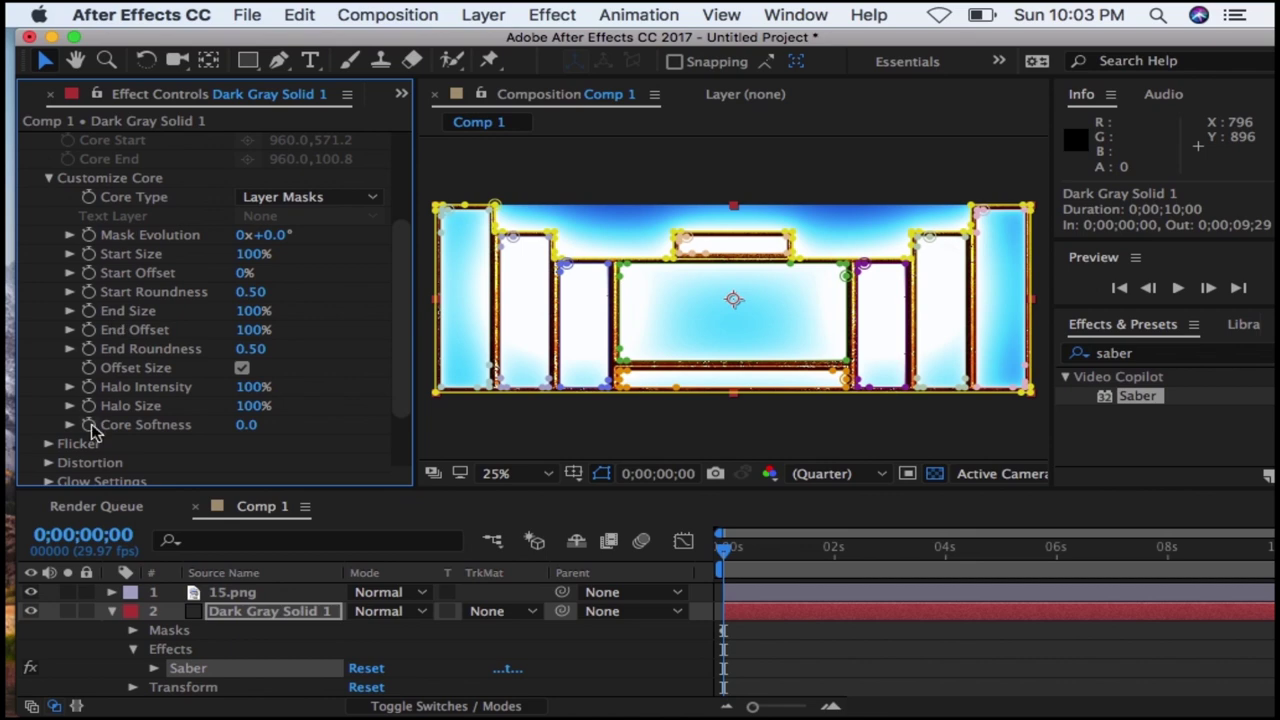
pyautogui.scroll(-3, 84, 450)
pyautogui.click(84, 449)
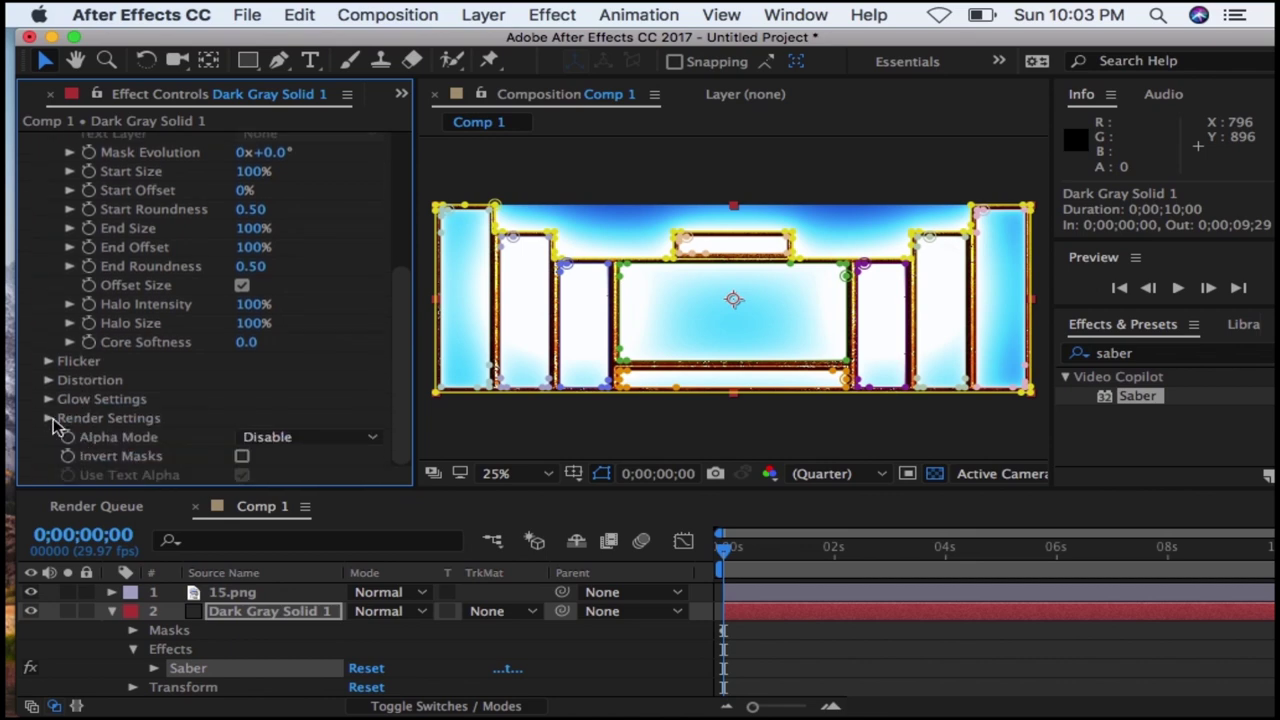
pyautogui.click(50, 420)
pyautogui.scroll(-5, 55, 425)
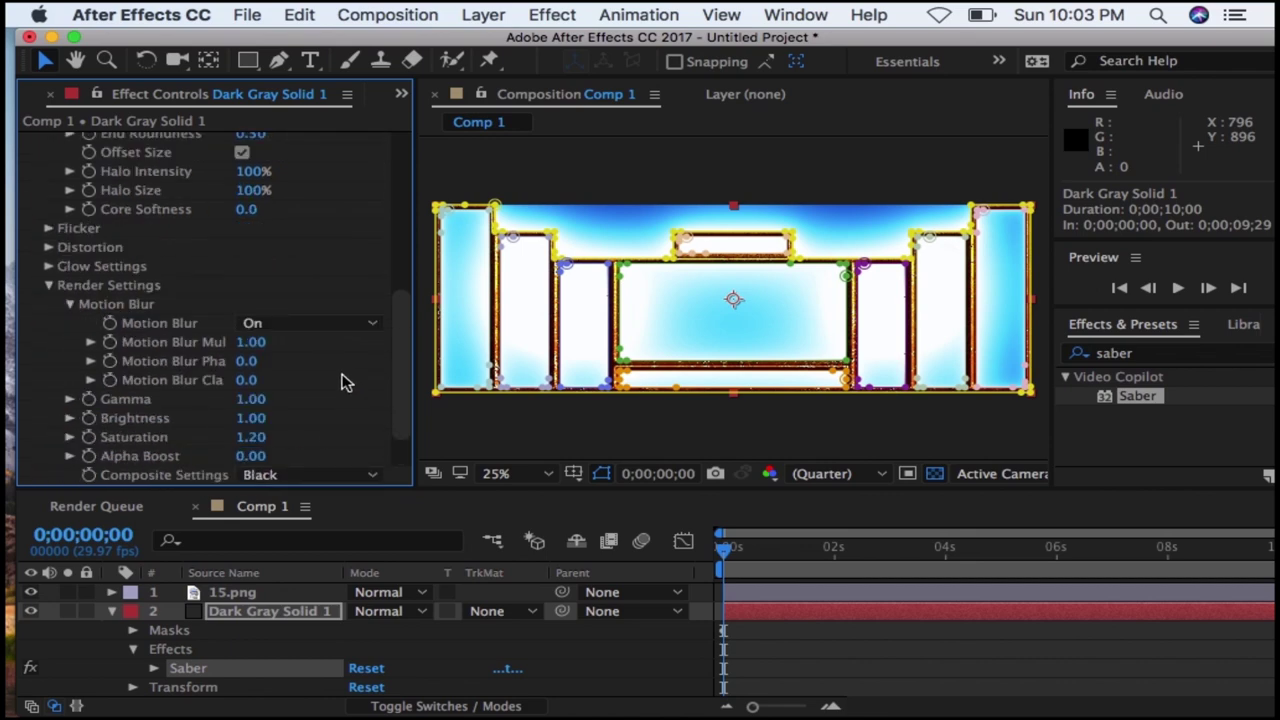
pyautogui.scroll(-2, 325, 415)
pyautogui.click(327, 420)
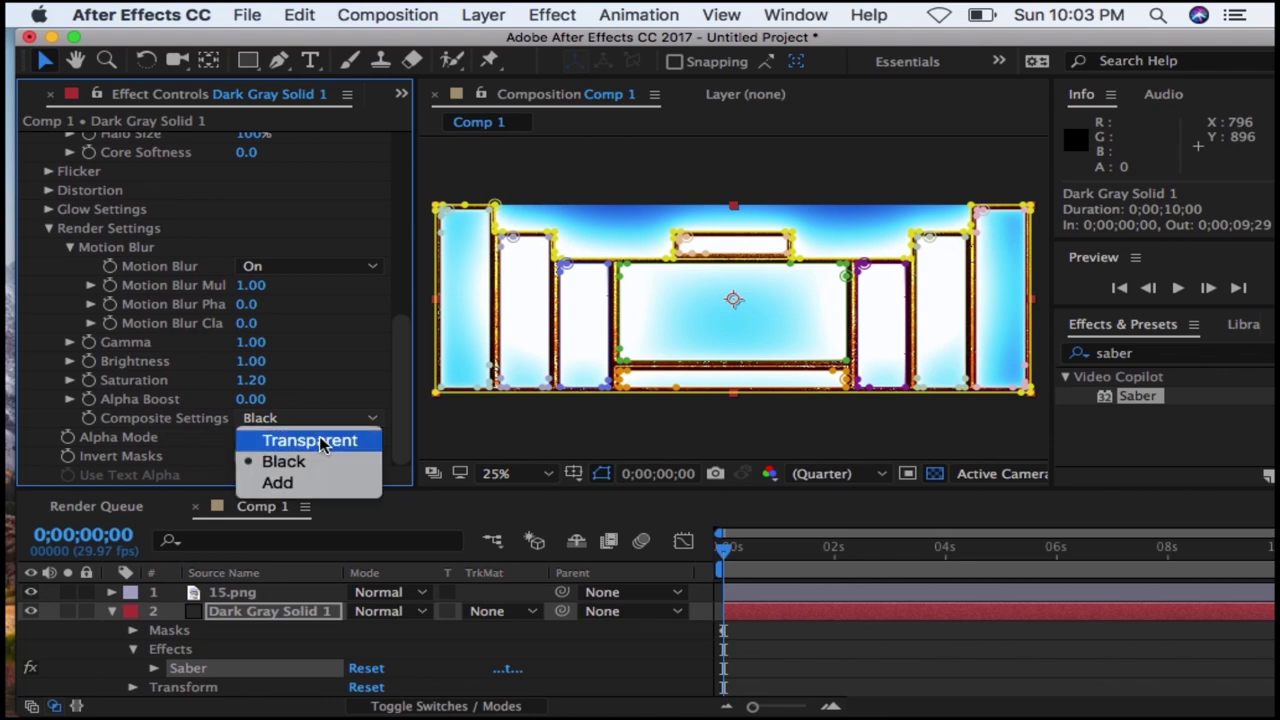
pyautogui.click(320, 437)
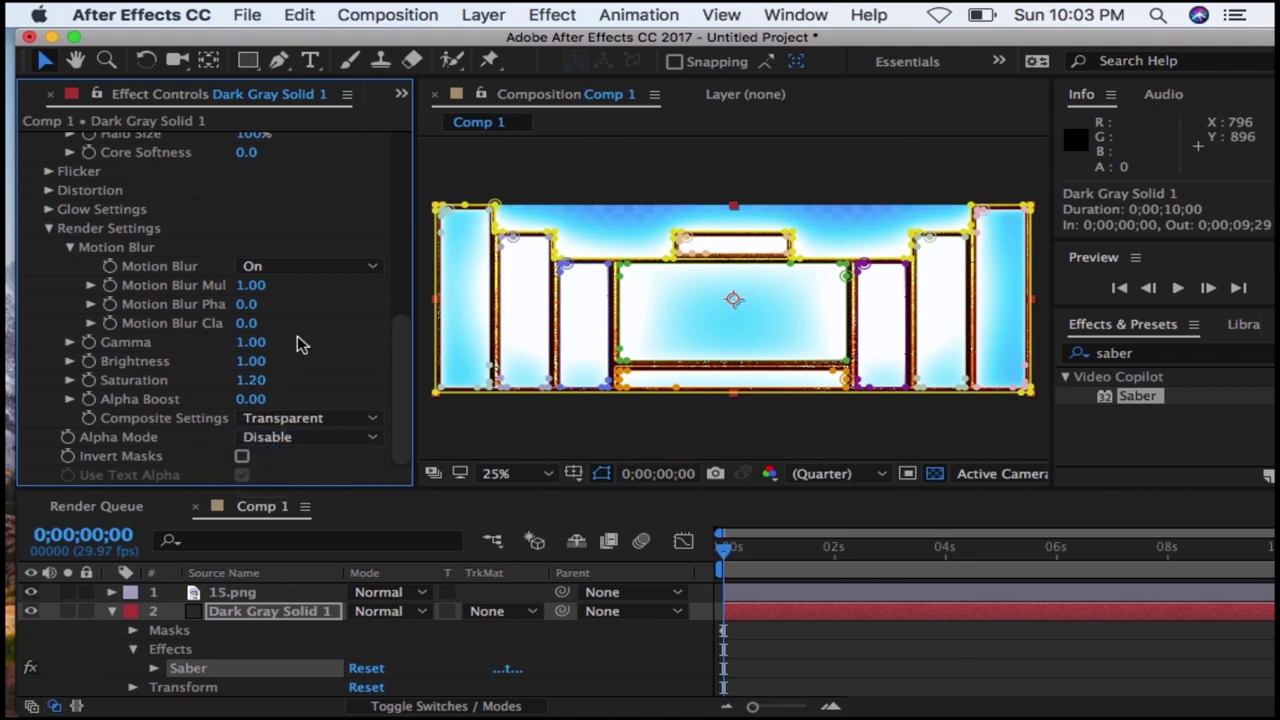
# - Apply the Neon preset to the Saber effect
pyautogui.scroll(10, 300, 344)
pyautogui.scroll(6, 300, 344)
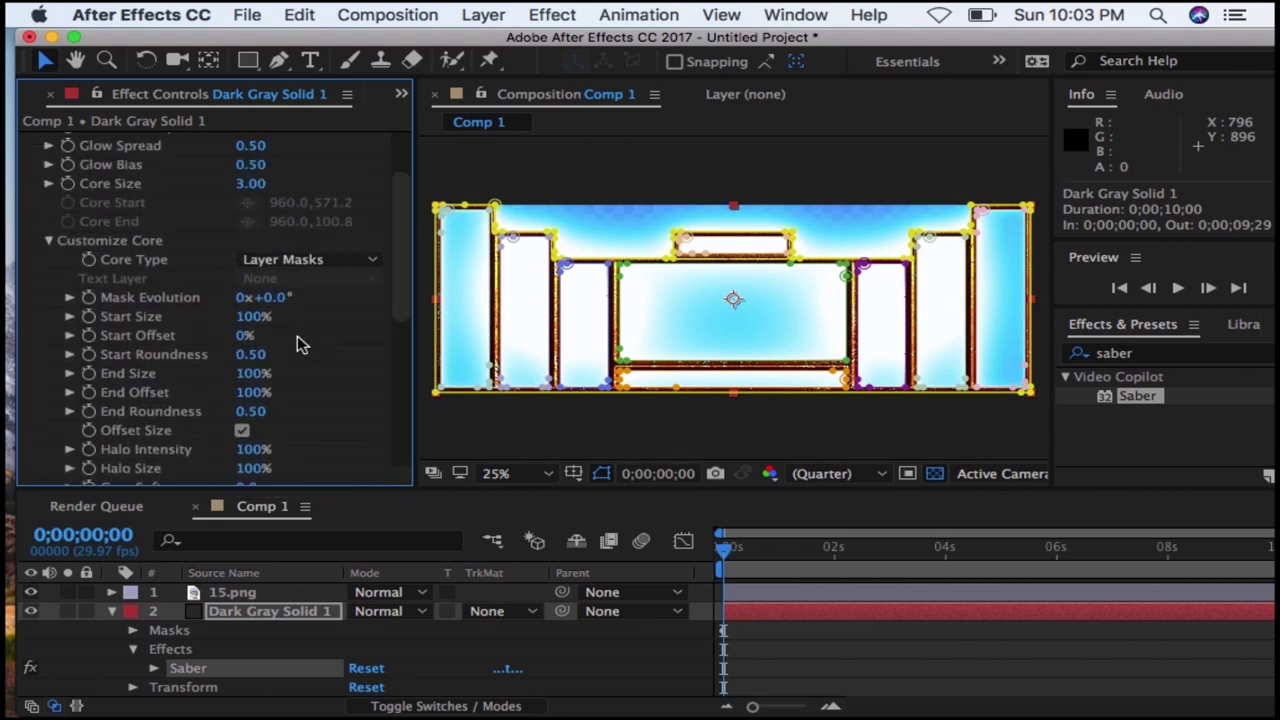
pyautogui.scroll(5, 300, 344)
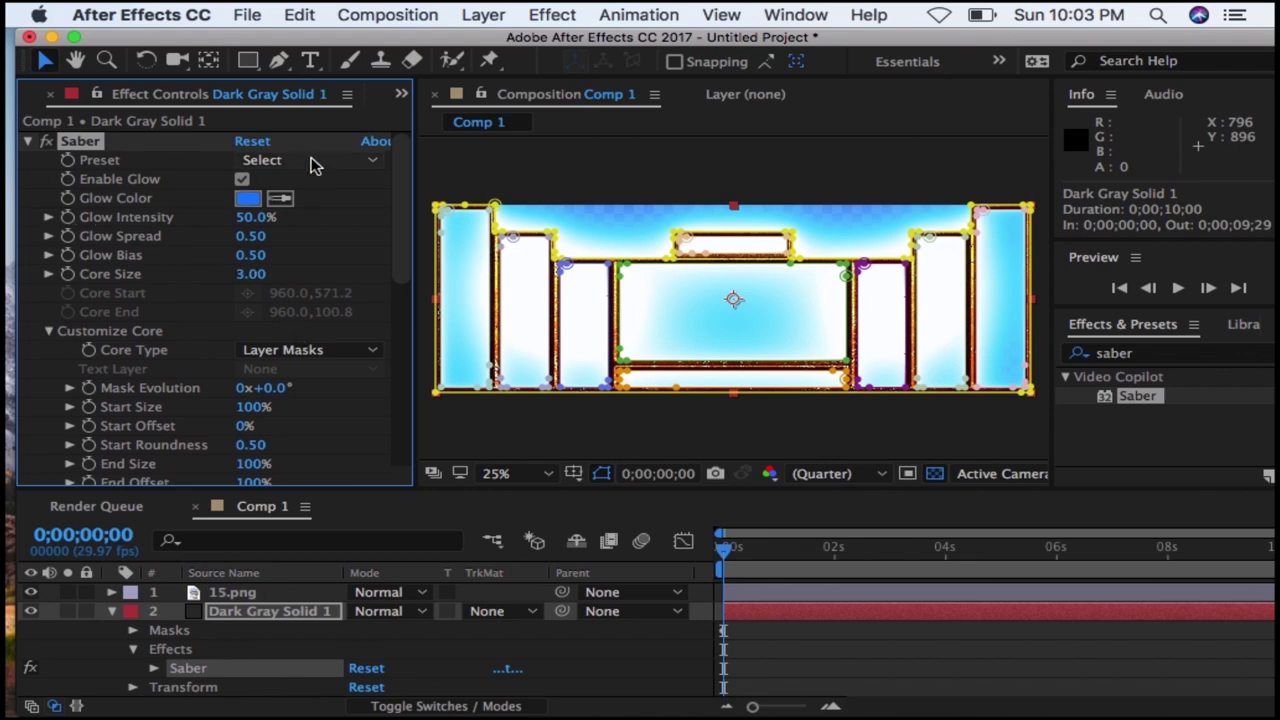
pyautogui.click(314, 161)
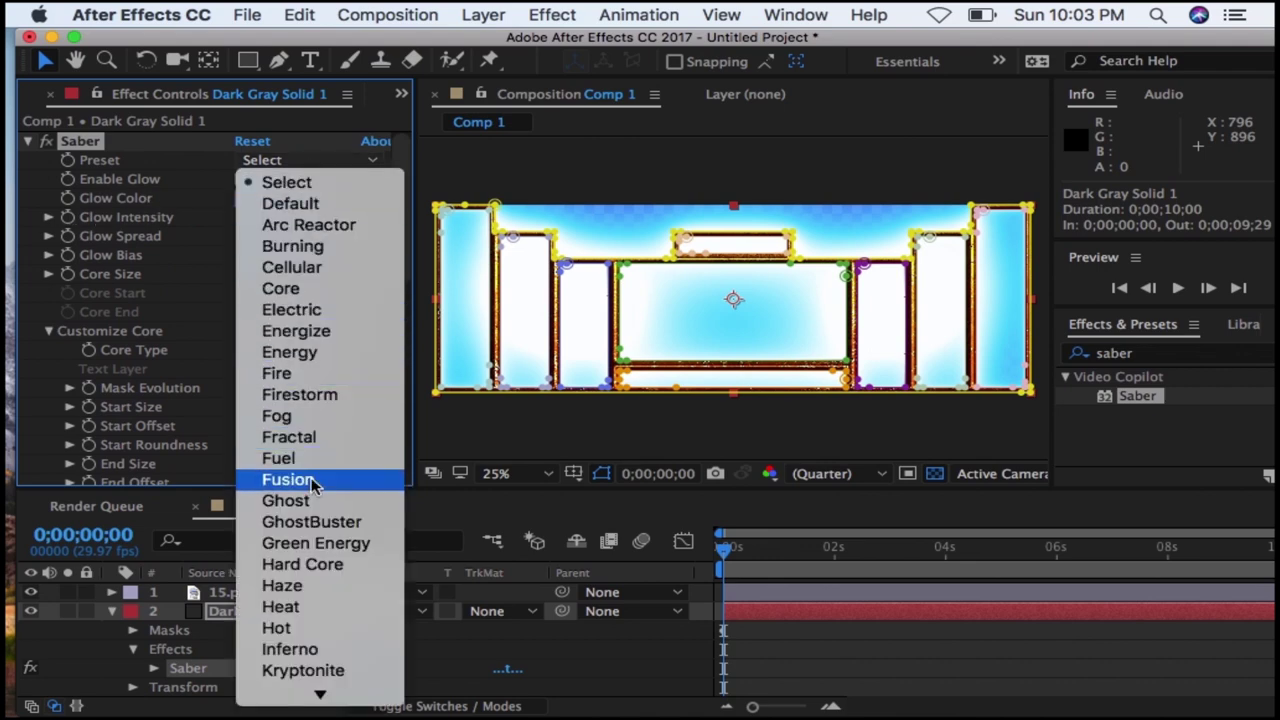
pyautogui.scroll(-4, 312, 470)
pyautogui.scroll(-5, 312, 505)
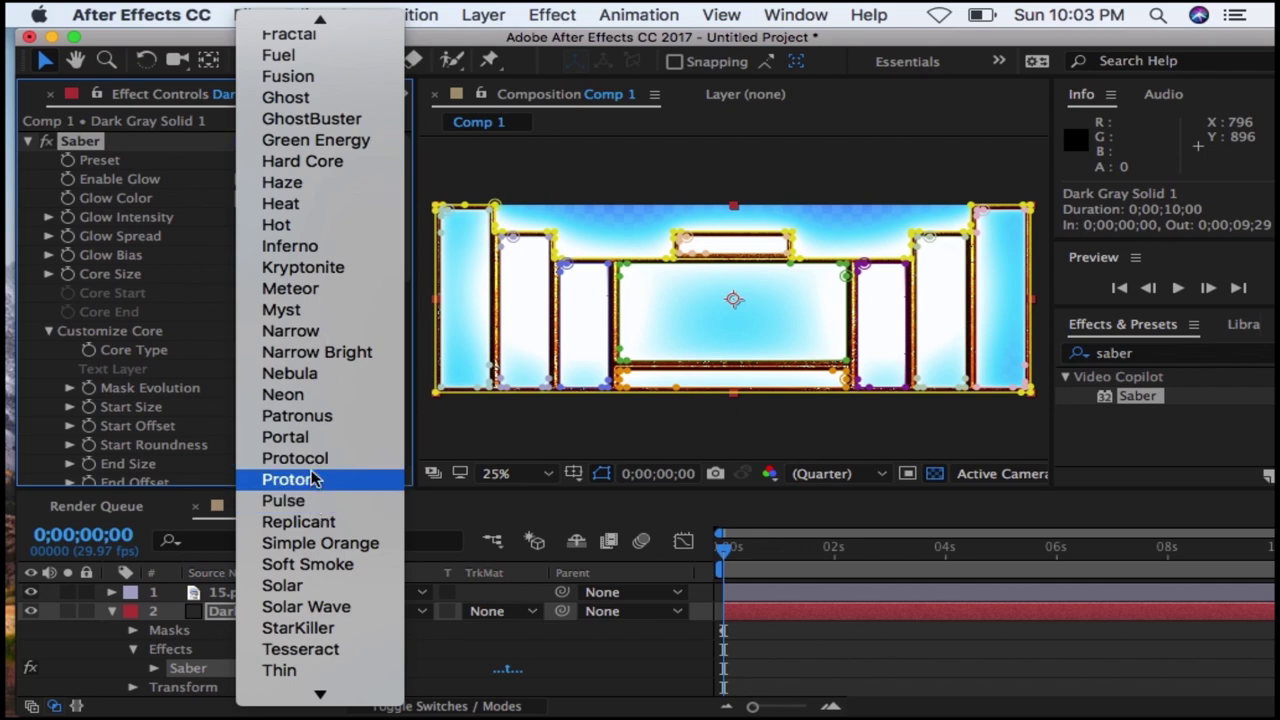
pyautogui.scroll(-1, 305, 457)
pyautogui.click(305, 373)
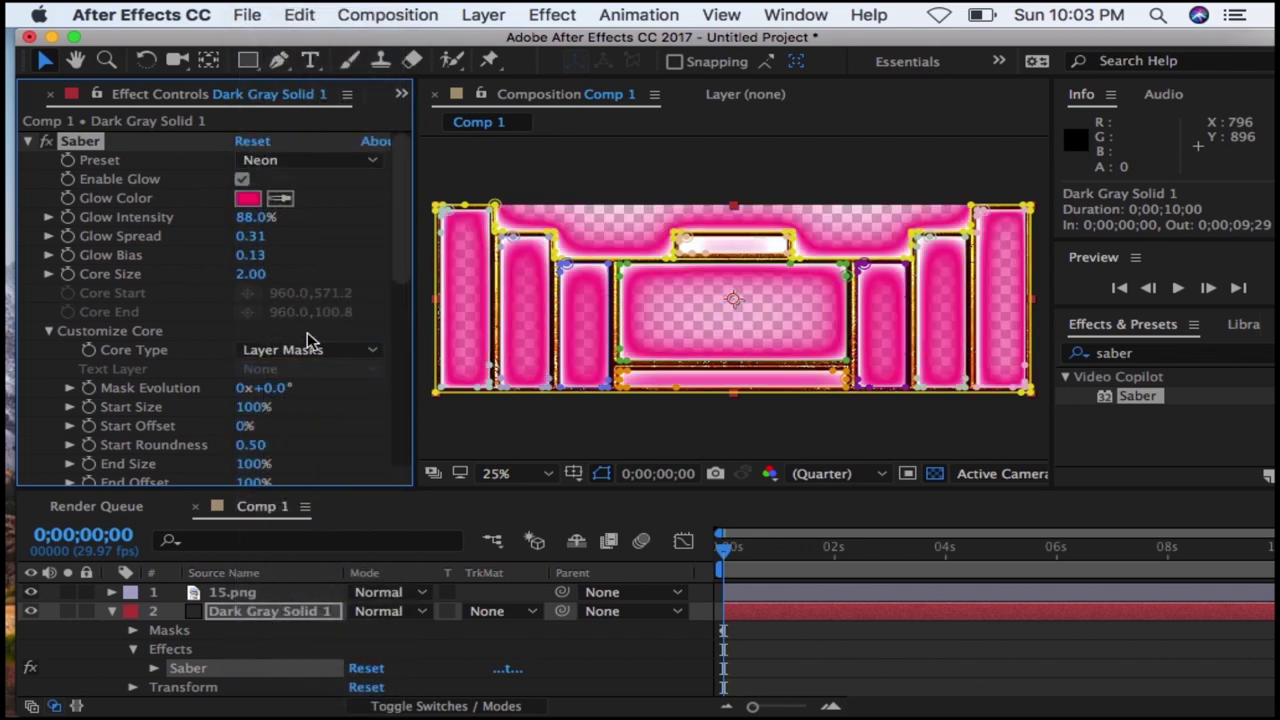
# - Reveal the Glow Intensity, Glow Spread and Core Size sliders and hide the 15.png layer
pyautogui.click(48, 217)
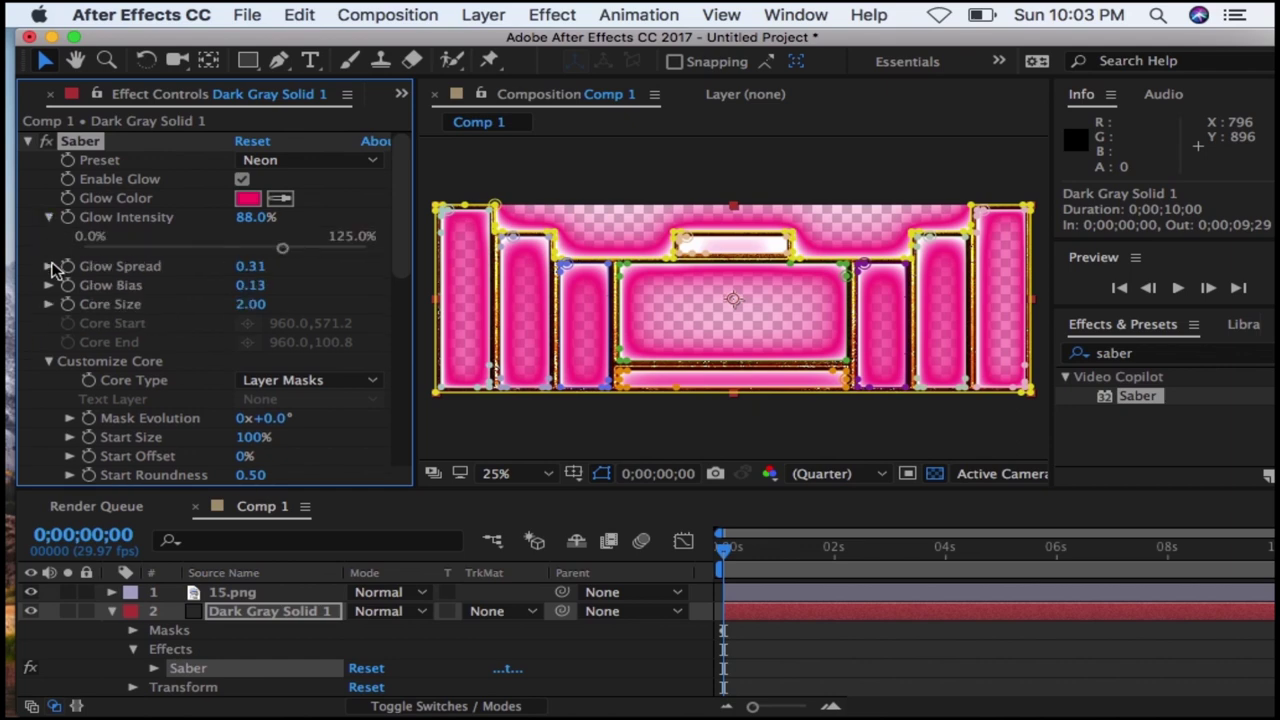
pyautogui.click(48, 266)
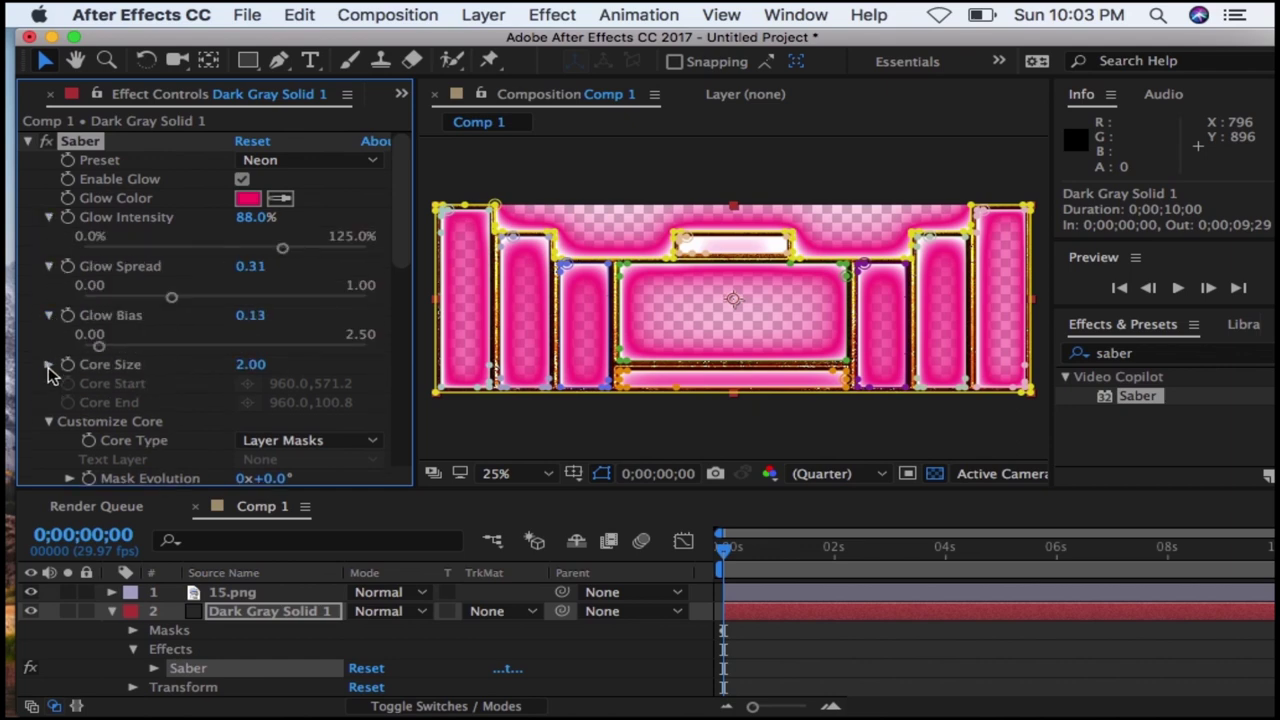
pyautogui.click(48, 366)
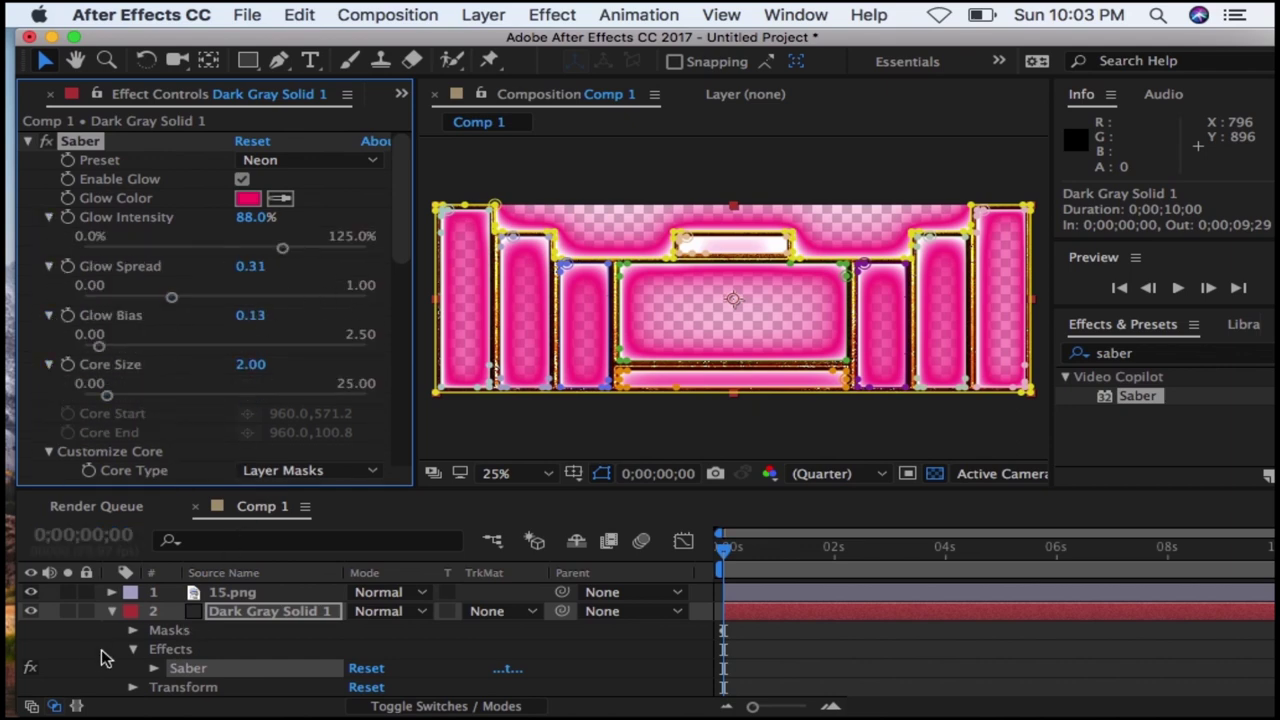
pyautogui.click(31, 594)
pyautogui.click(31, 594)
pyautogui.click(31, 594)
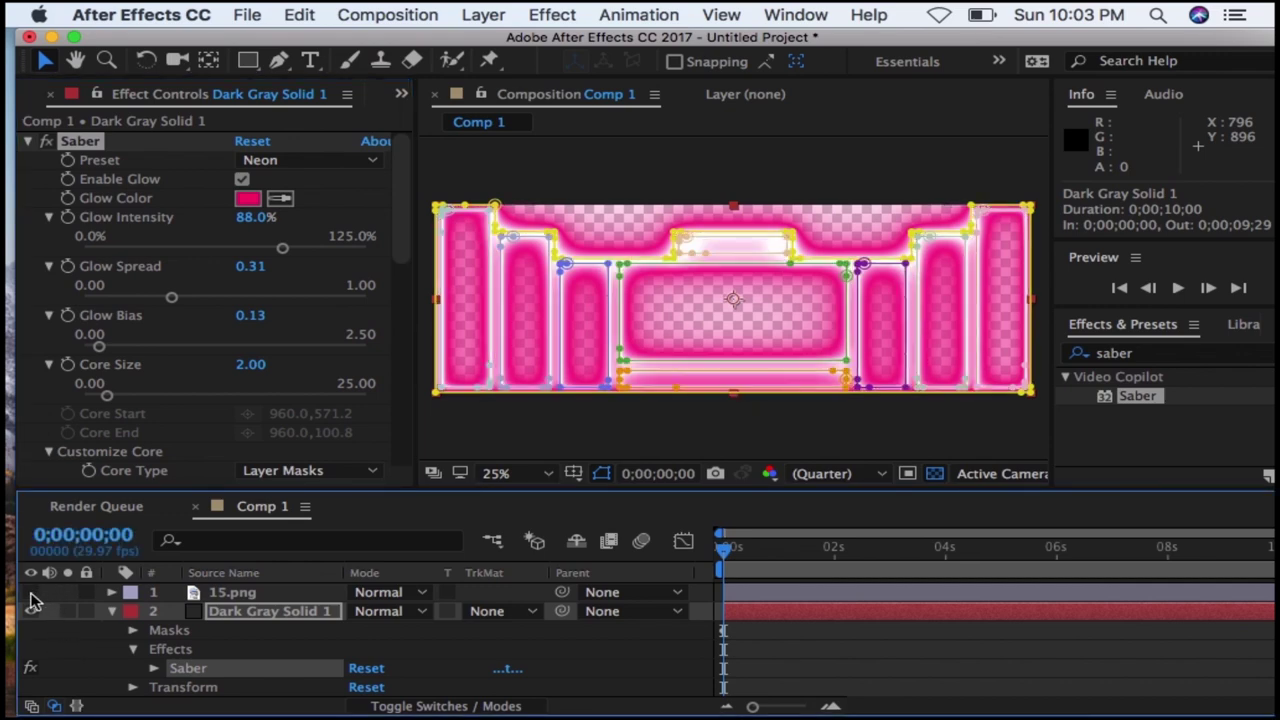
# - Rough-tune Saber: Glow Intensity 51.2%, Glow Spread 0.15, Glow Bias 0.00, and adjust Core Size
pyautogui.click(172, 302)
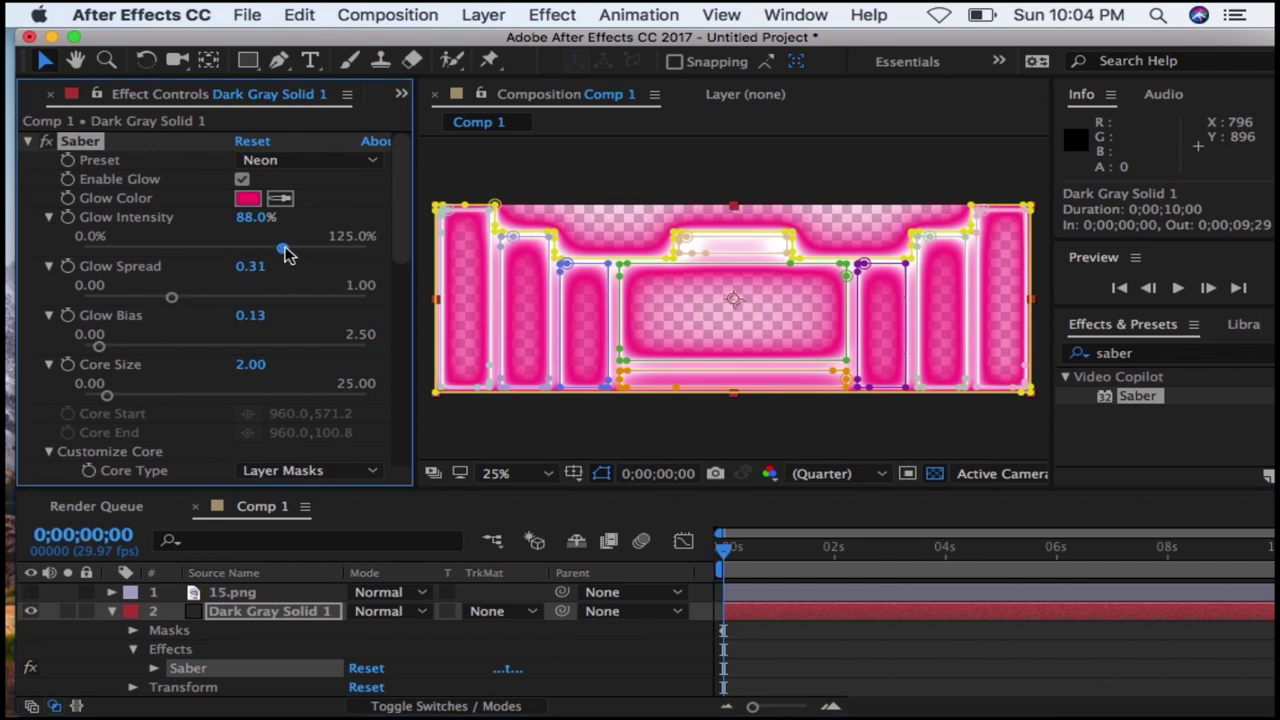
pyautogui.moveTo(285, 253); pyautogui.dragTo(200, 252)
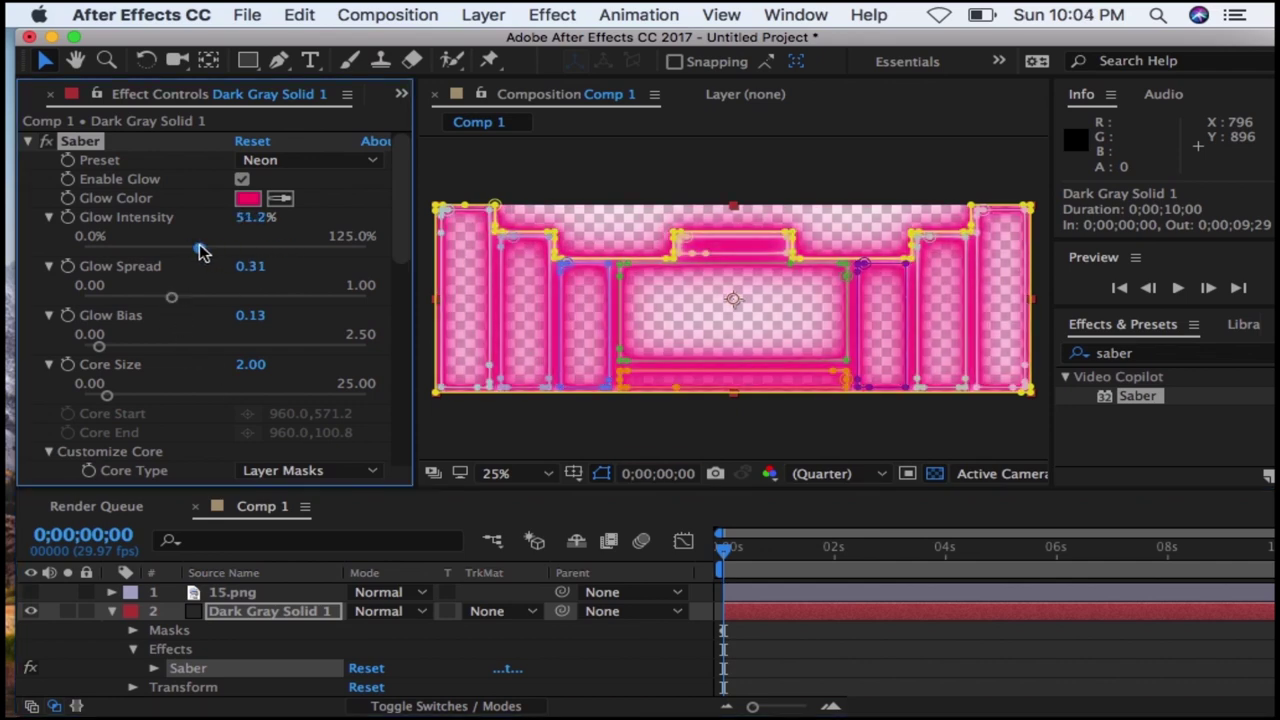
pyautogui.moveTo(157, 302); pyautogui.dragTo(127, 302)
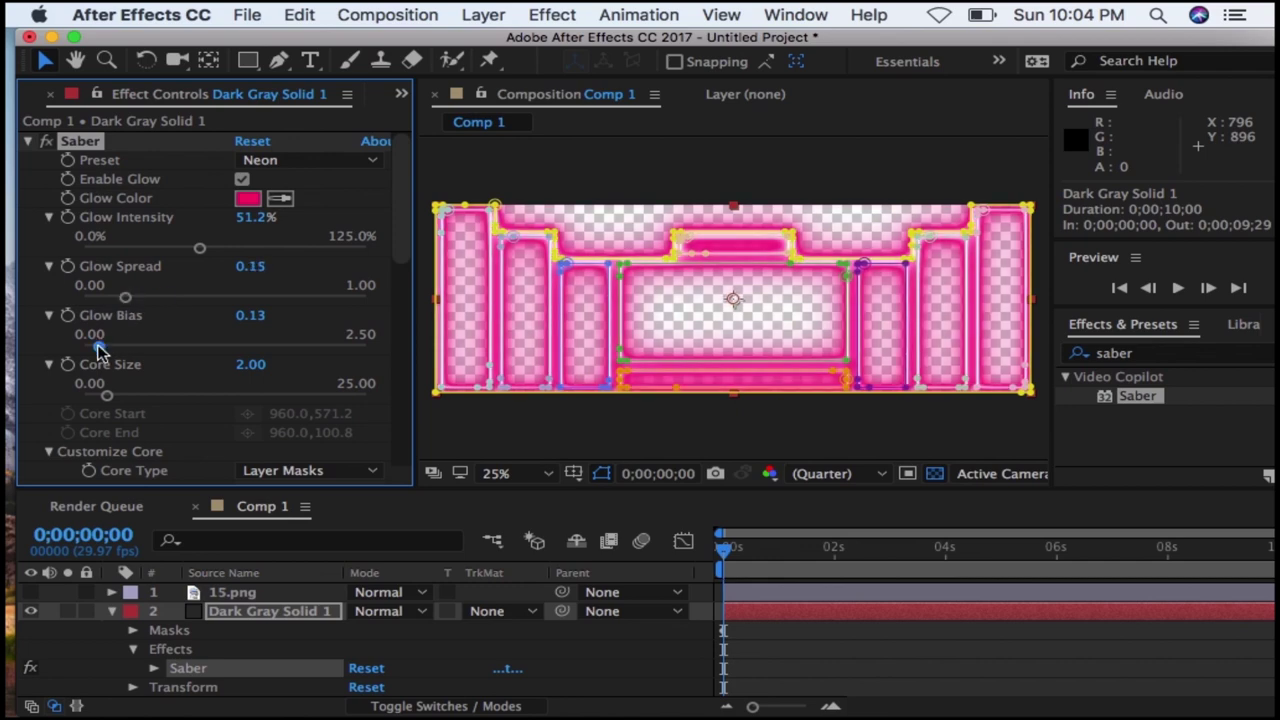
pyautogui.moveTo(100, 350); pyautogui.dragTo(75, 349)
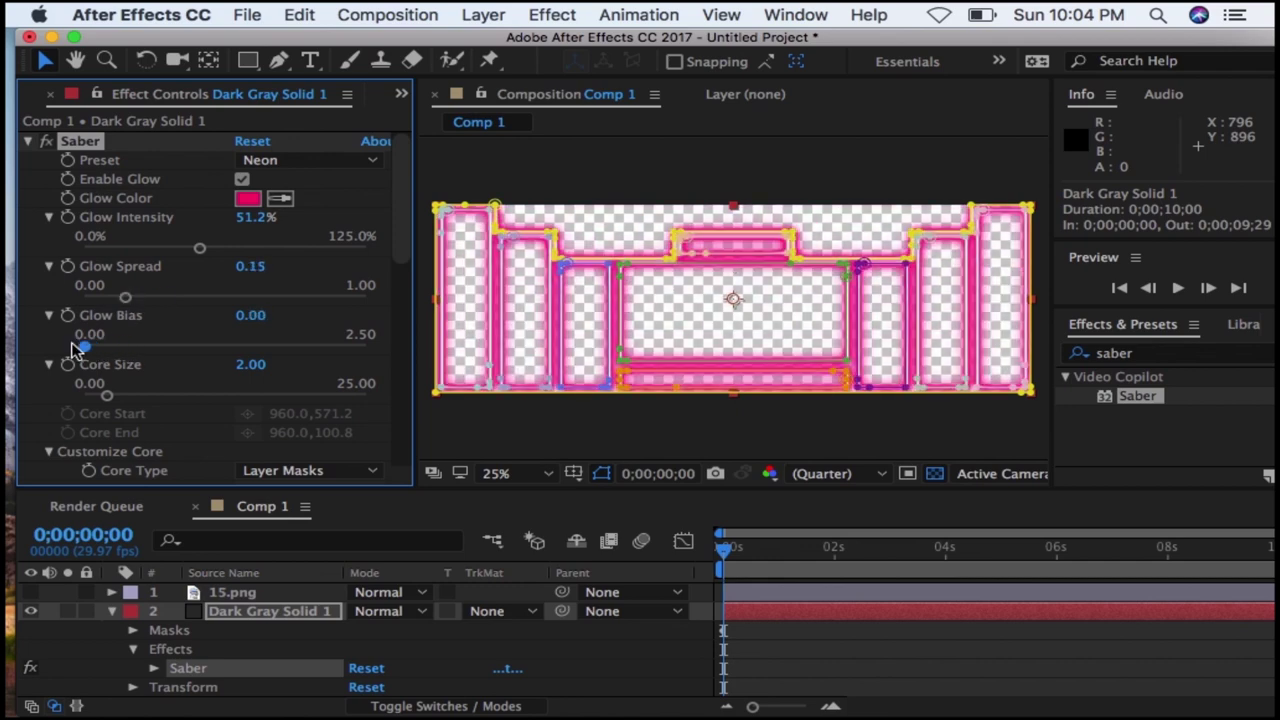
pyautogui.moveTo(110, 400); pyautogui.dragTo(97, 399)
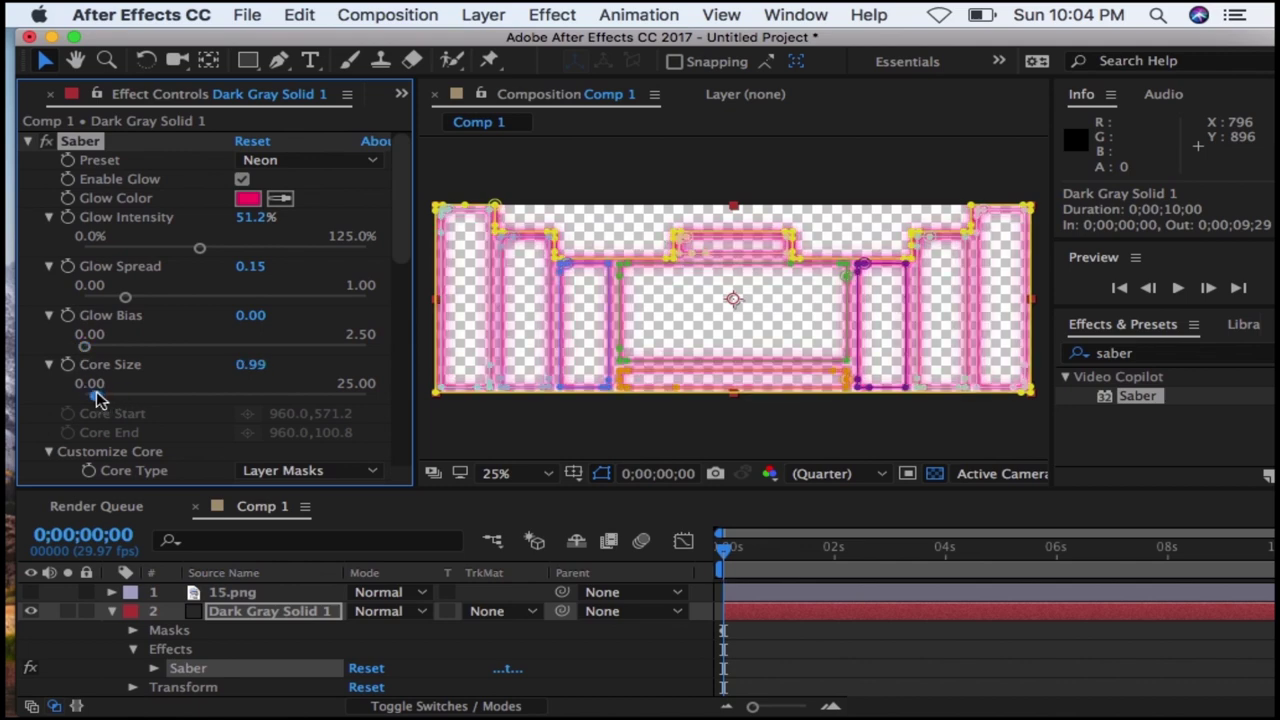
pyautogui.moveTo(97, 399); pyautogui.dragTo(104, 399)
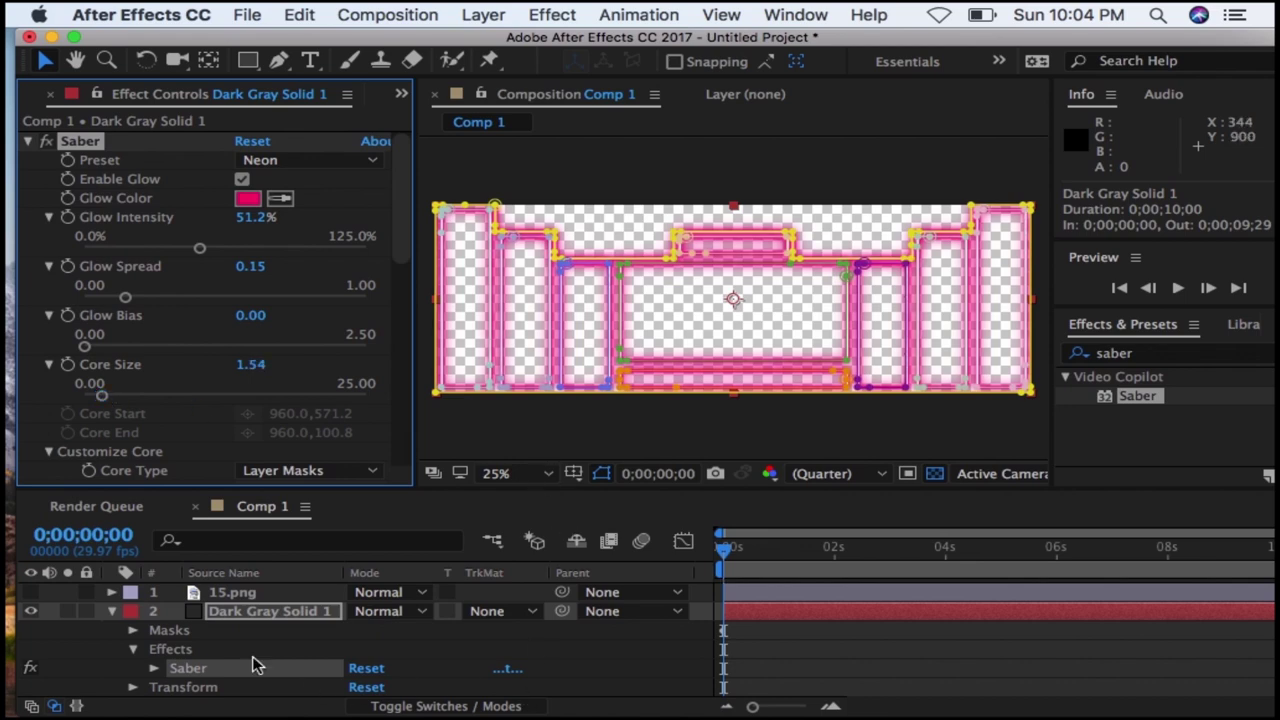
# - Refine the glow to Glow Spread 0.12, Glow Bias 0.03 and Core Size 1.65
pyautogui.click(112, 612)
pyautogui.click(204, 656)
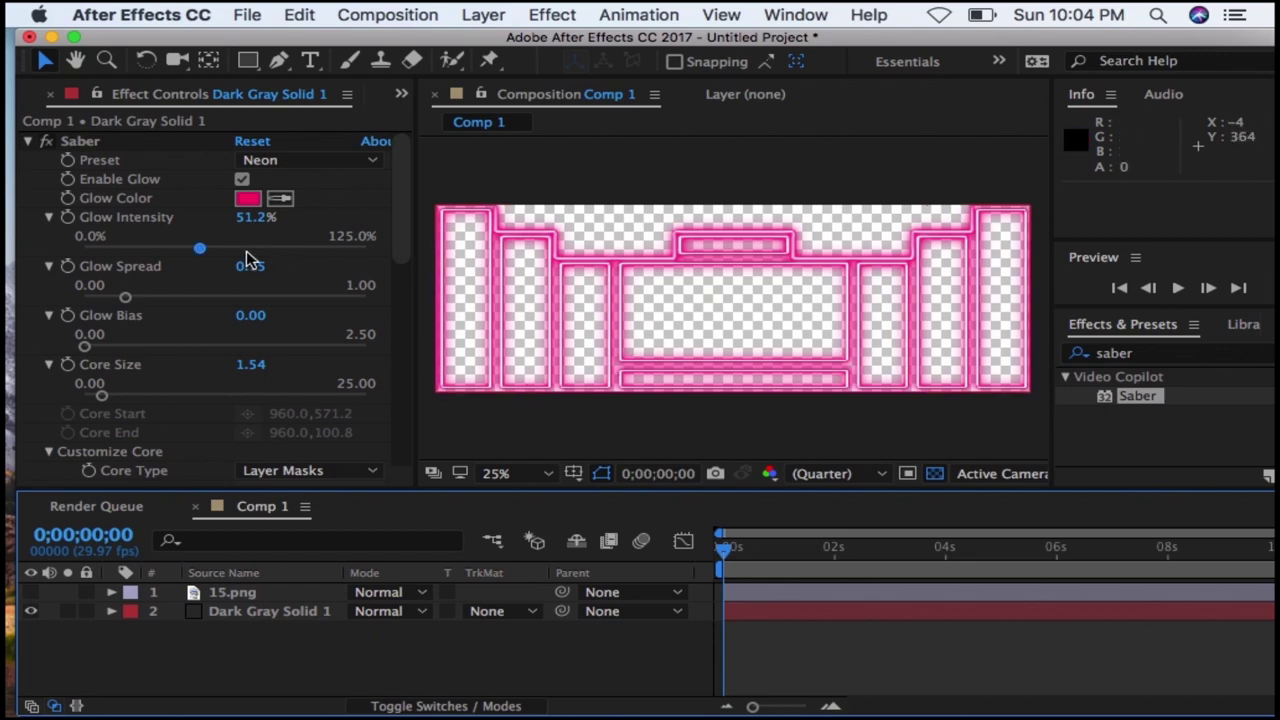
pyautogui.click(125, 300)
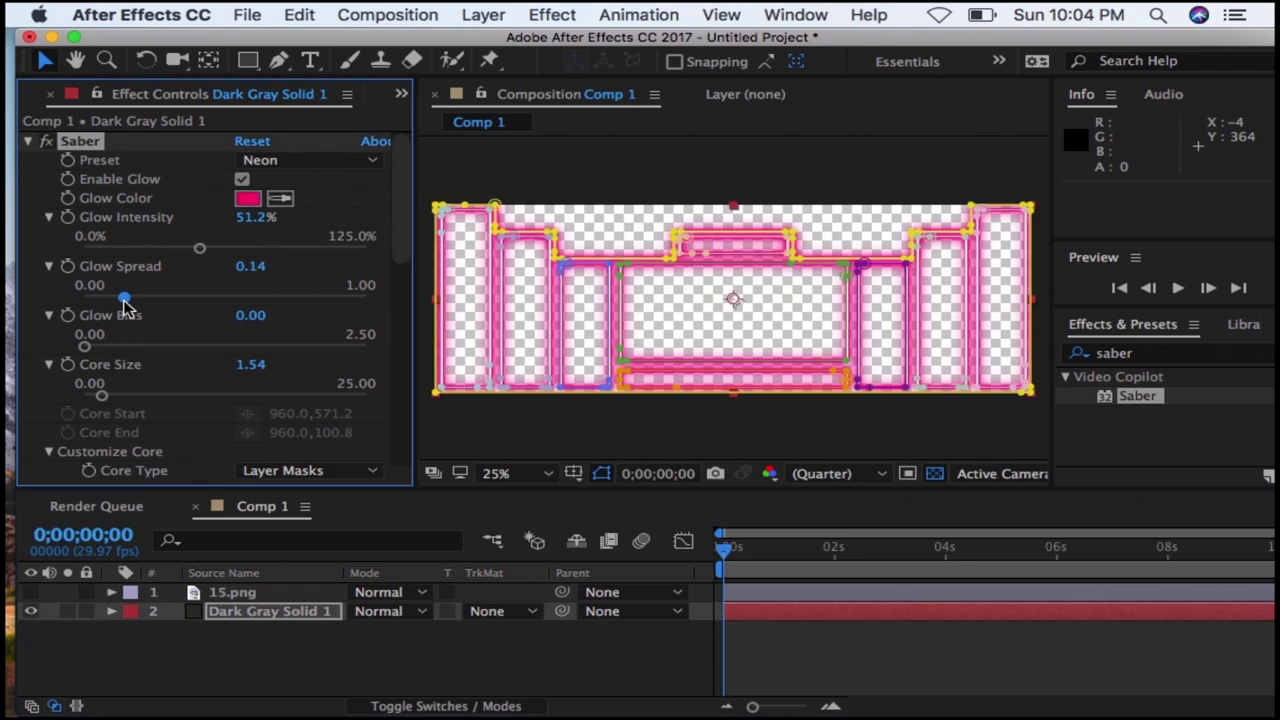
pyautogui.moveTo(141, 309); pyautogui.dragTo(156, 308)
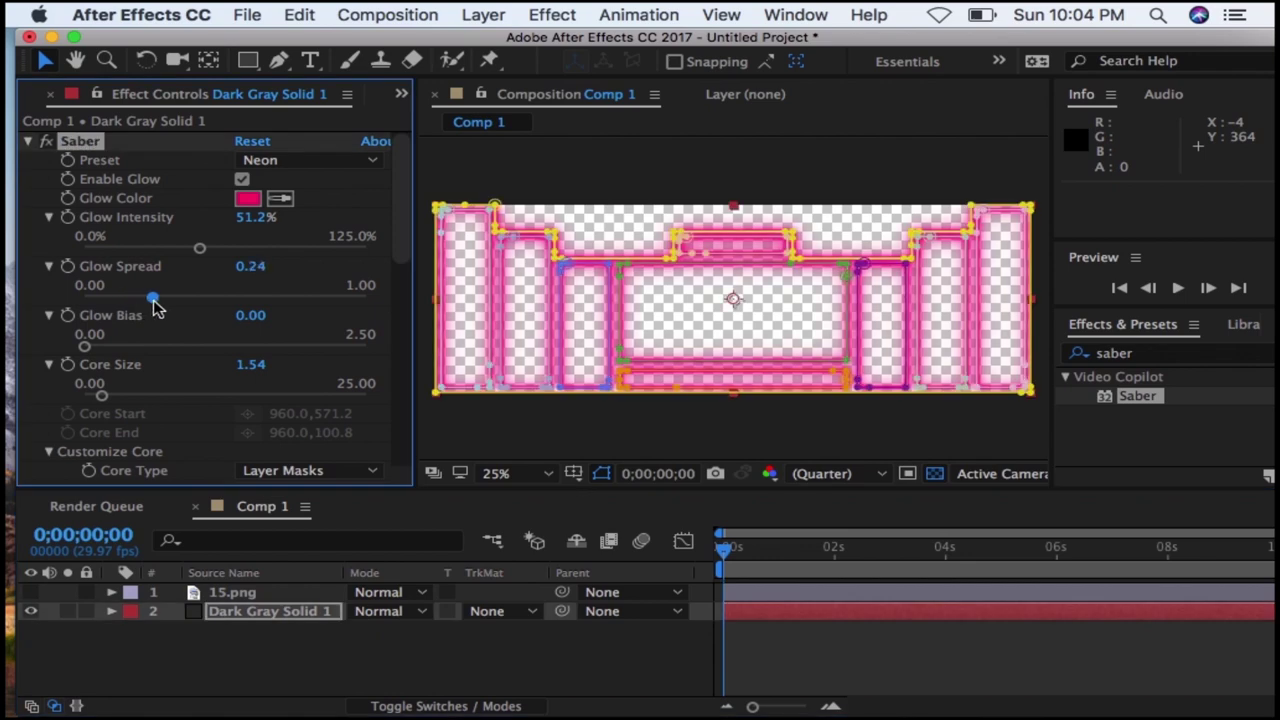
pyautogui.click(237, 679)
pyautogui.moveTo(155, 301)
pyautogui.mouseDown()
pyautogui.moveTo(108, 296)
pyautogui.moveTo(120, 292)
pyautogui.mouseUp()
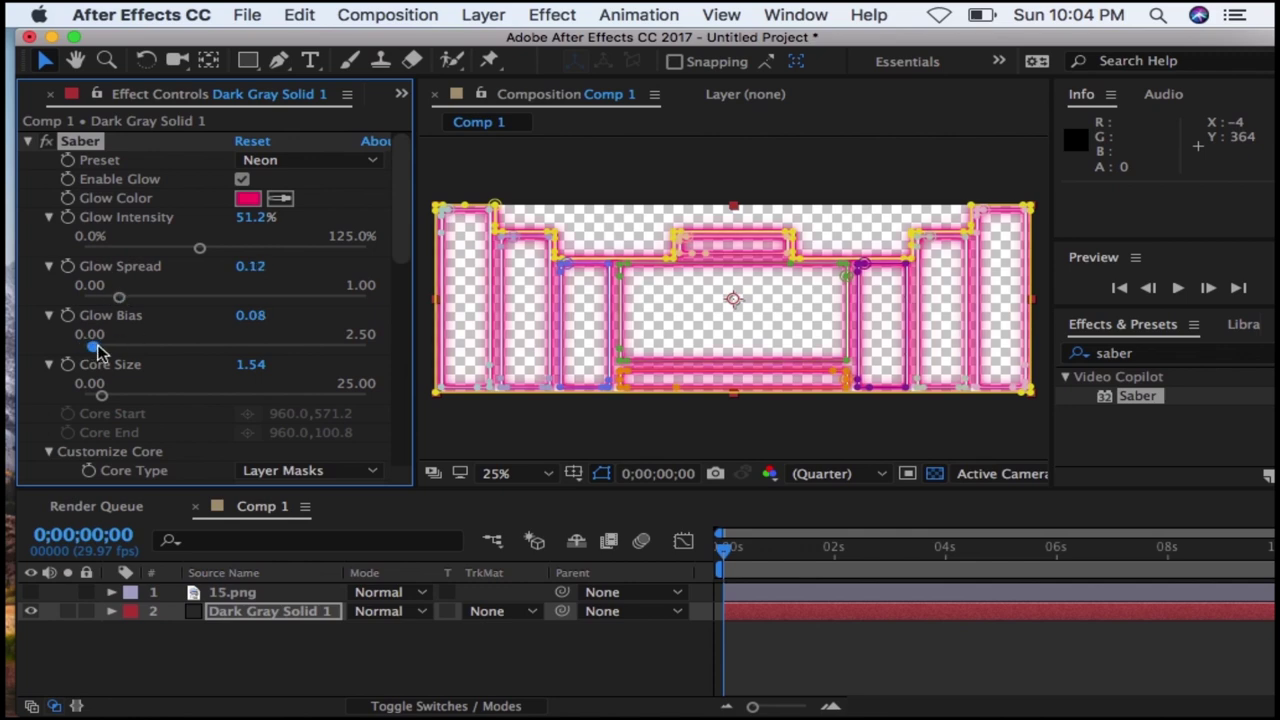
pyautogui.moveTo(97, 348); pyautogui.dragTo(89, 350)
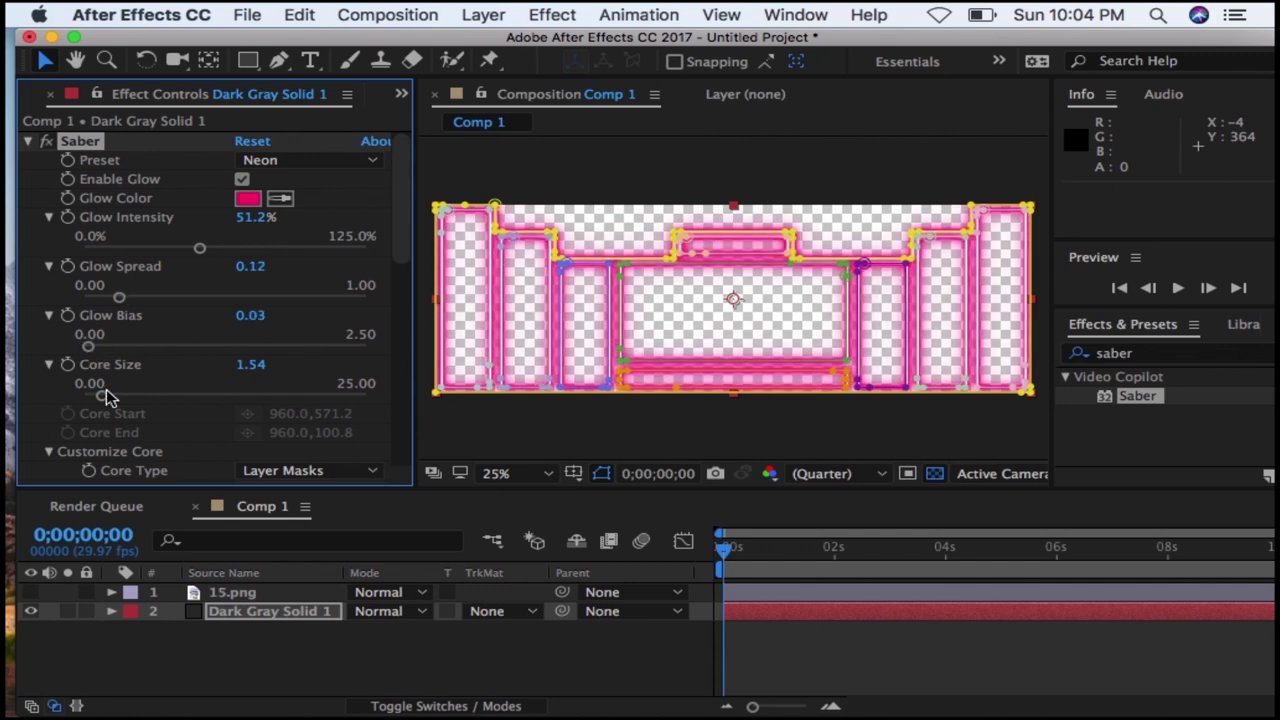
pyautogui.moveTo(103, 400); pyautogui.dragTo(106, 402)
pyautogui.click(208, 663)
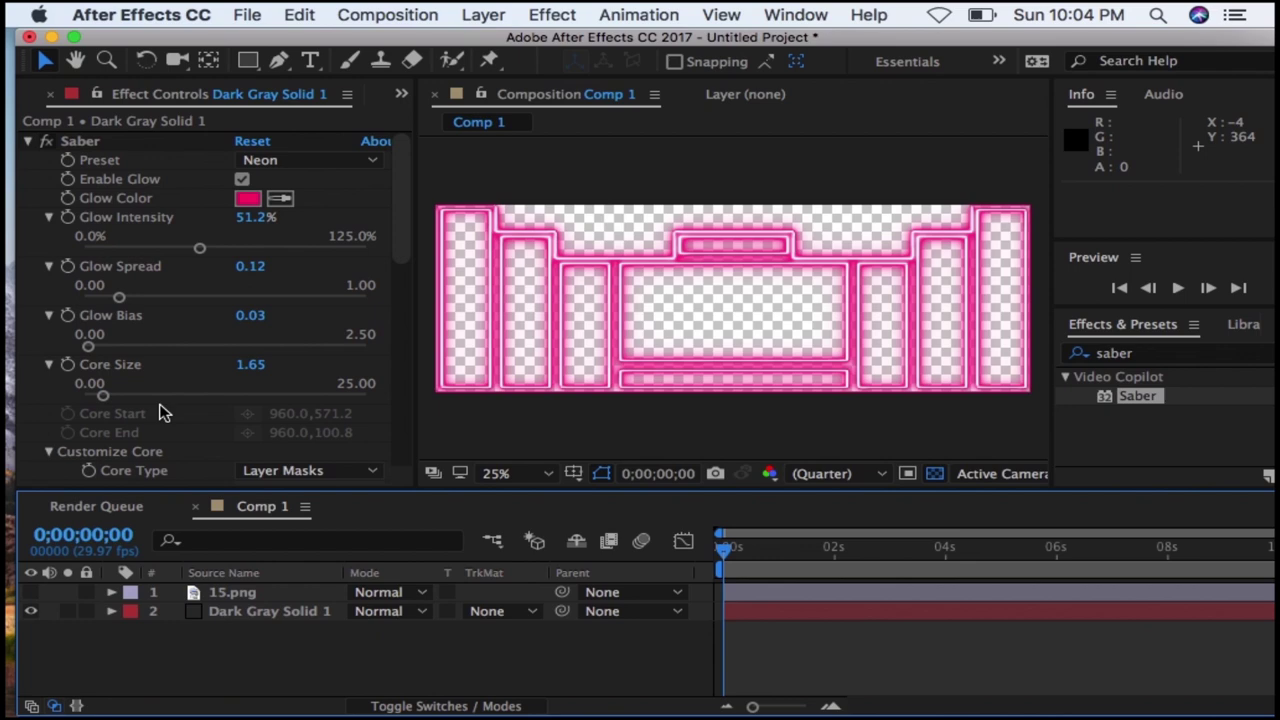
pyautogui.scroll(-5, 163, 413)
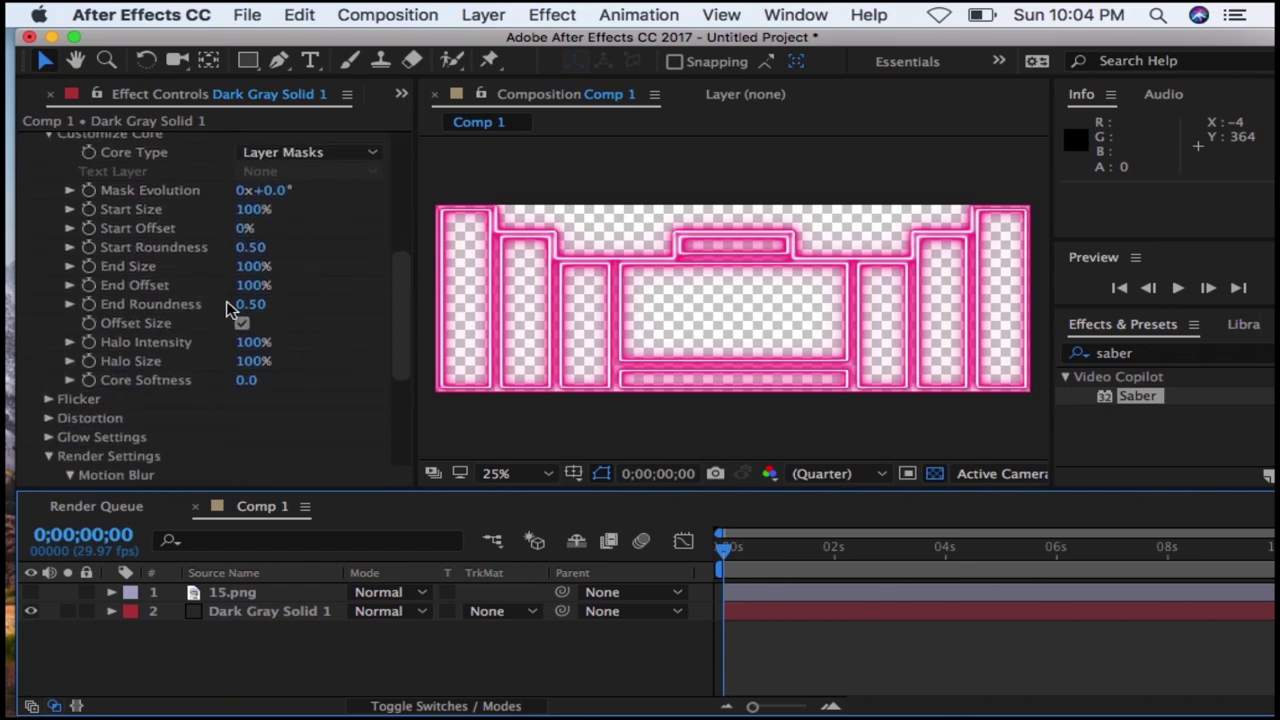
# - Keyframe Saber End Offset from 0% at frame 0 to 100% at 0;00;09;29, then preview
pyautogui.moveTo(250, 290); pyautogui.dragTo(74, 302)
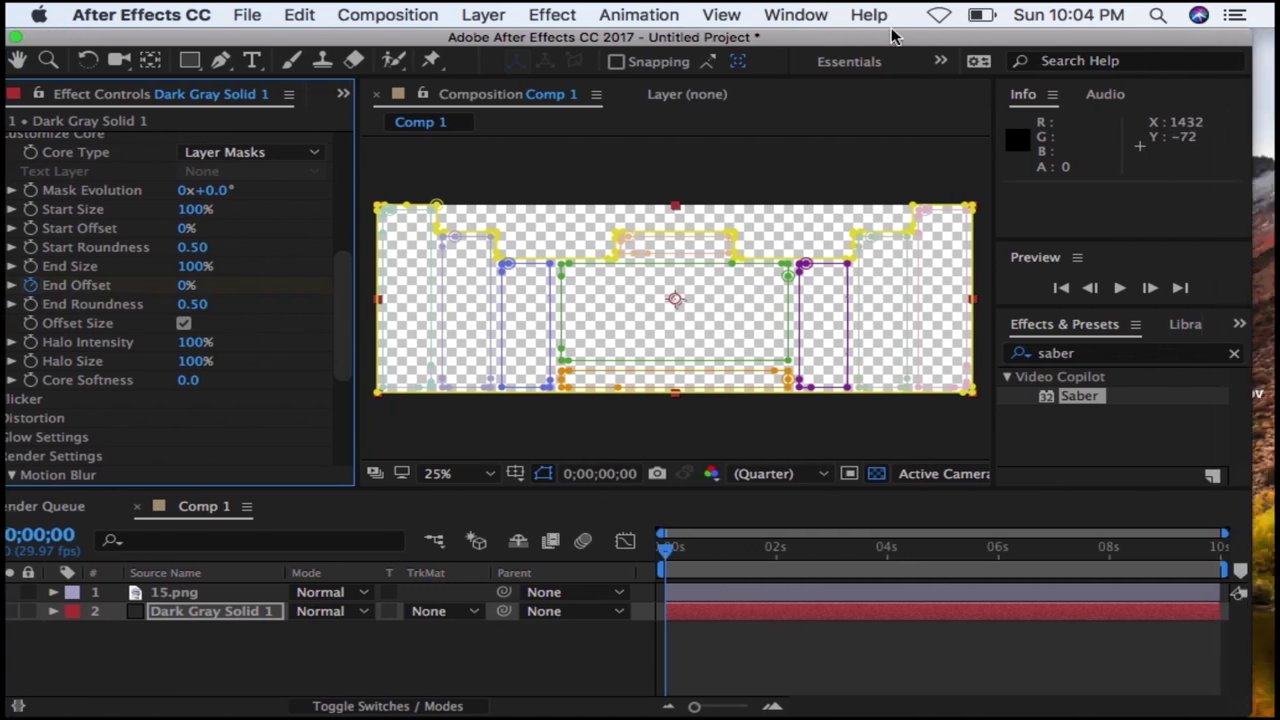
pyautogui.moveTo(957, 40); pyautogui.dragTo(885, 40)
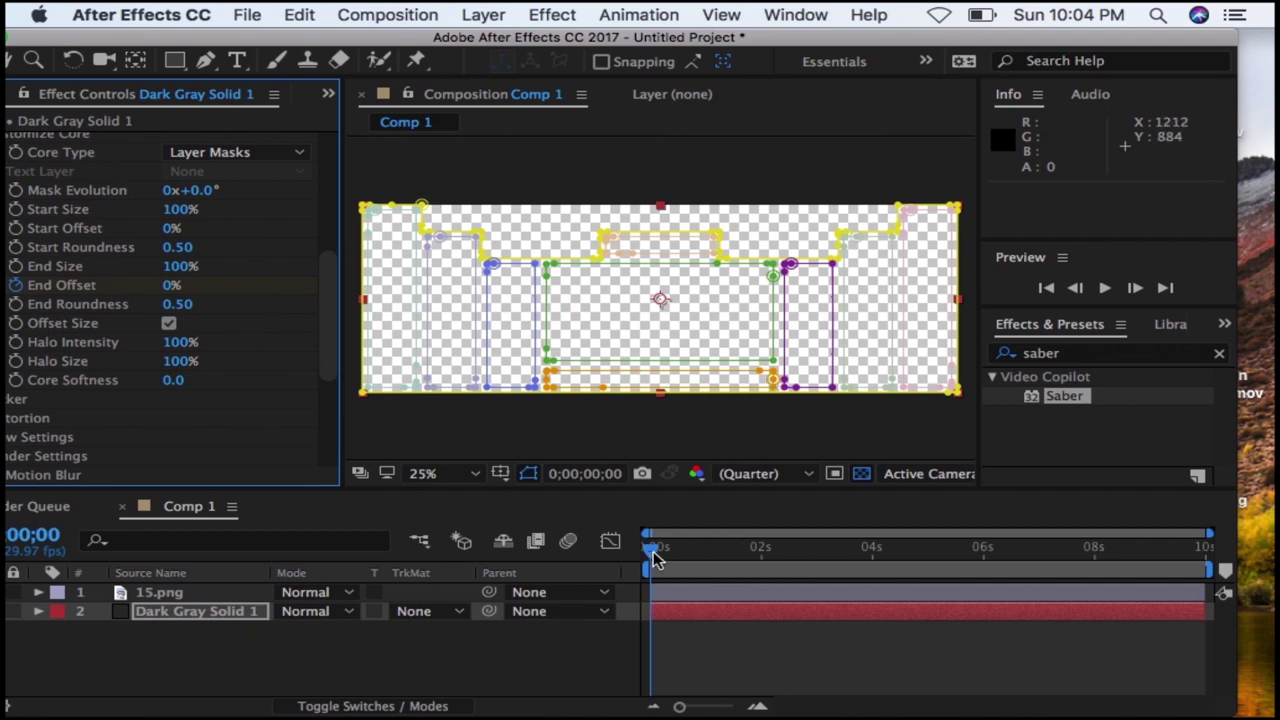
pyautogui.moveTo(652, 558); pyautogui.dragTo(1205, 556)
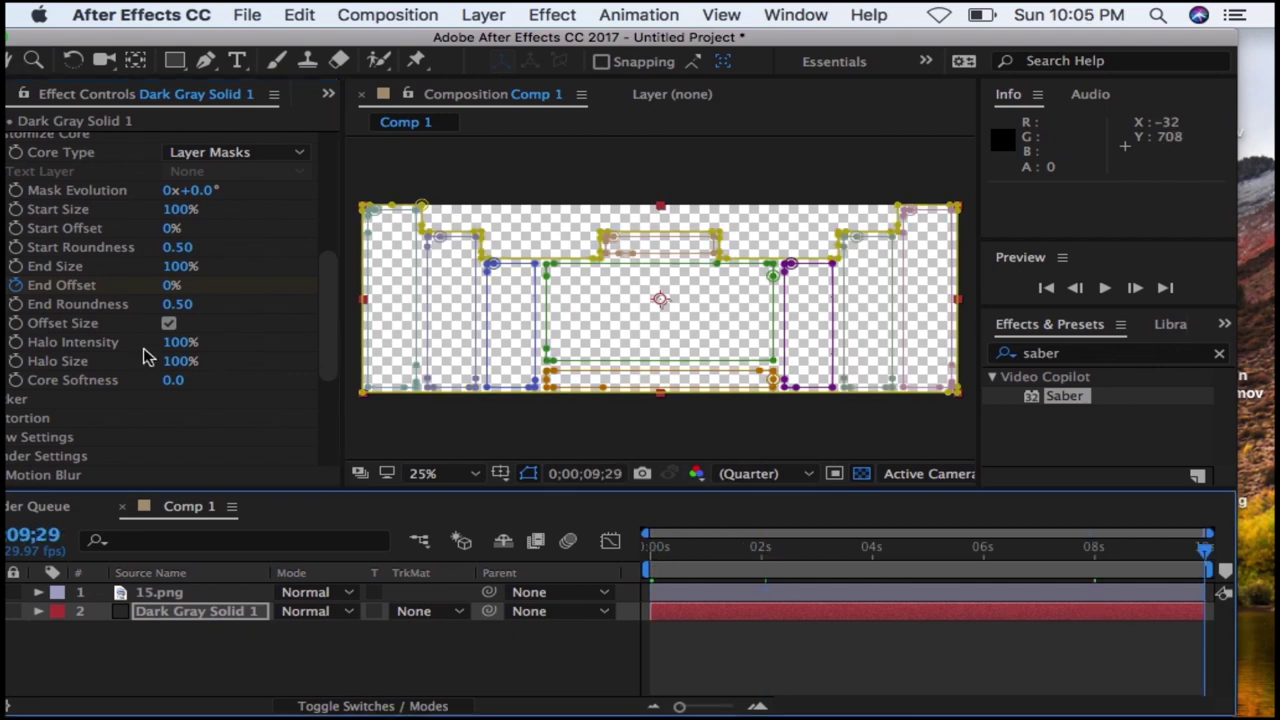
pyautogui.moveTo(170, 289); pyautogui.dragTo(510, 288)
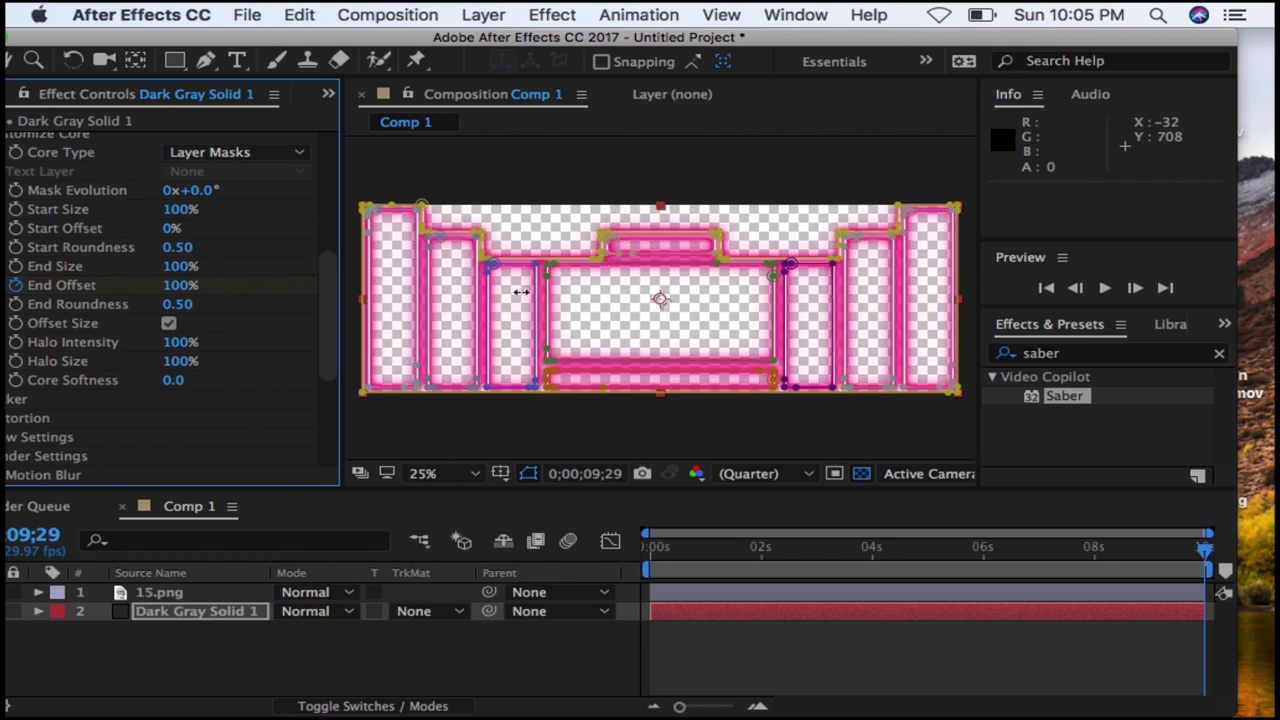
pyautogui.moveTo(1207, 556); pyautogui.dragTo(503, 545)
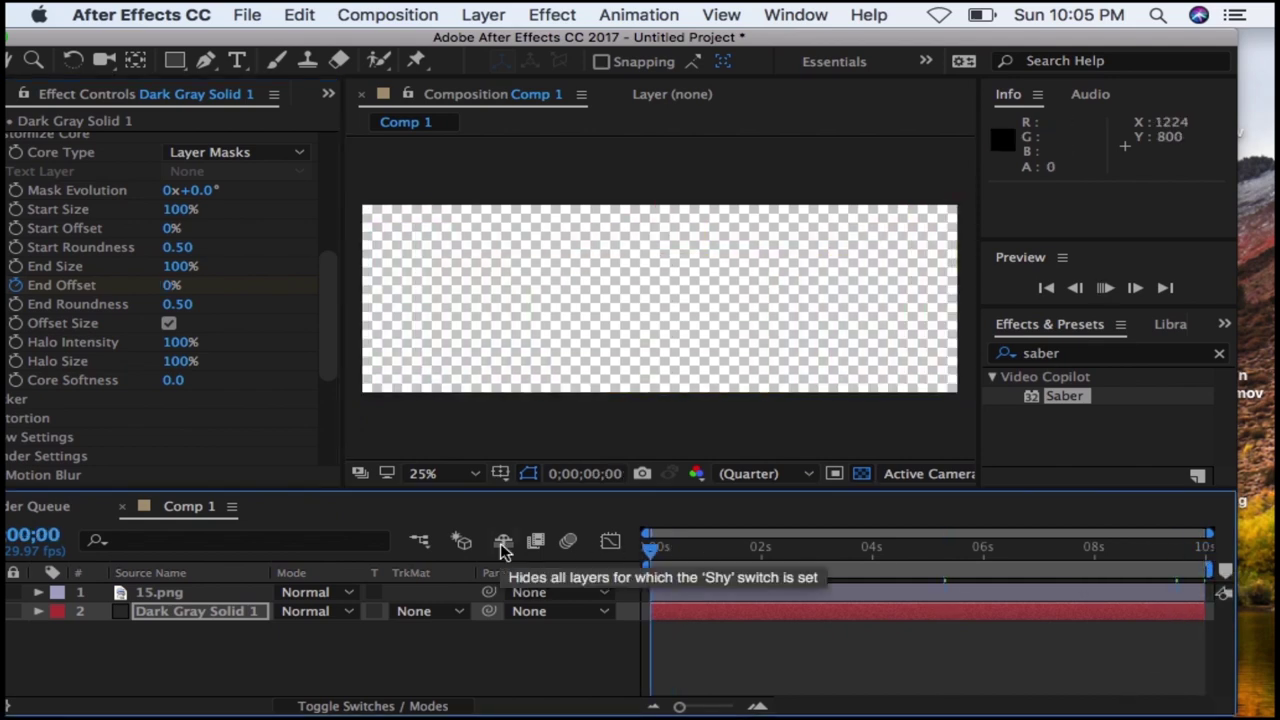
pyautogui.press('space')
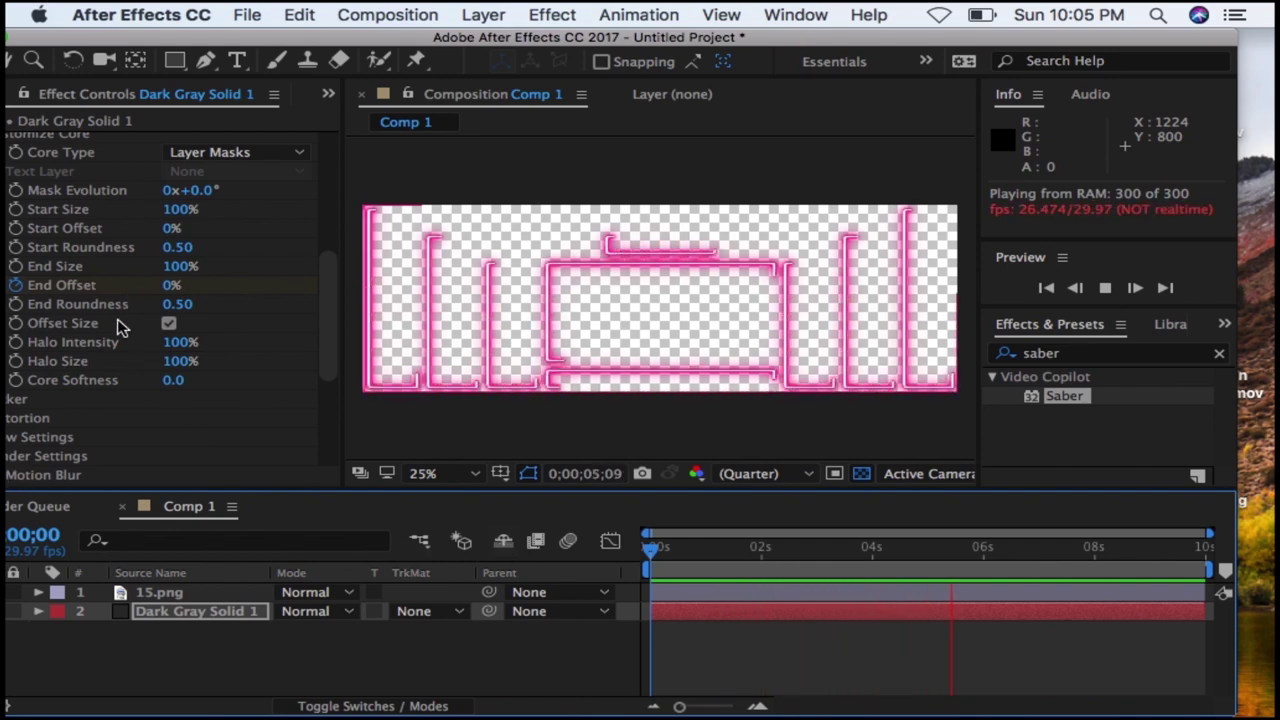
# - Switch the Saber preset to Fire
pyautogui.scroll(5, 117, 328)
pyautogui.scroll(5, 120, 323)
pyautogui.scroll(2, 200, 190)
pyautogui.scroll(2, 300, 172)
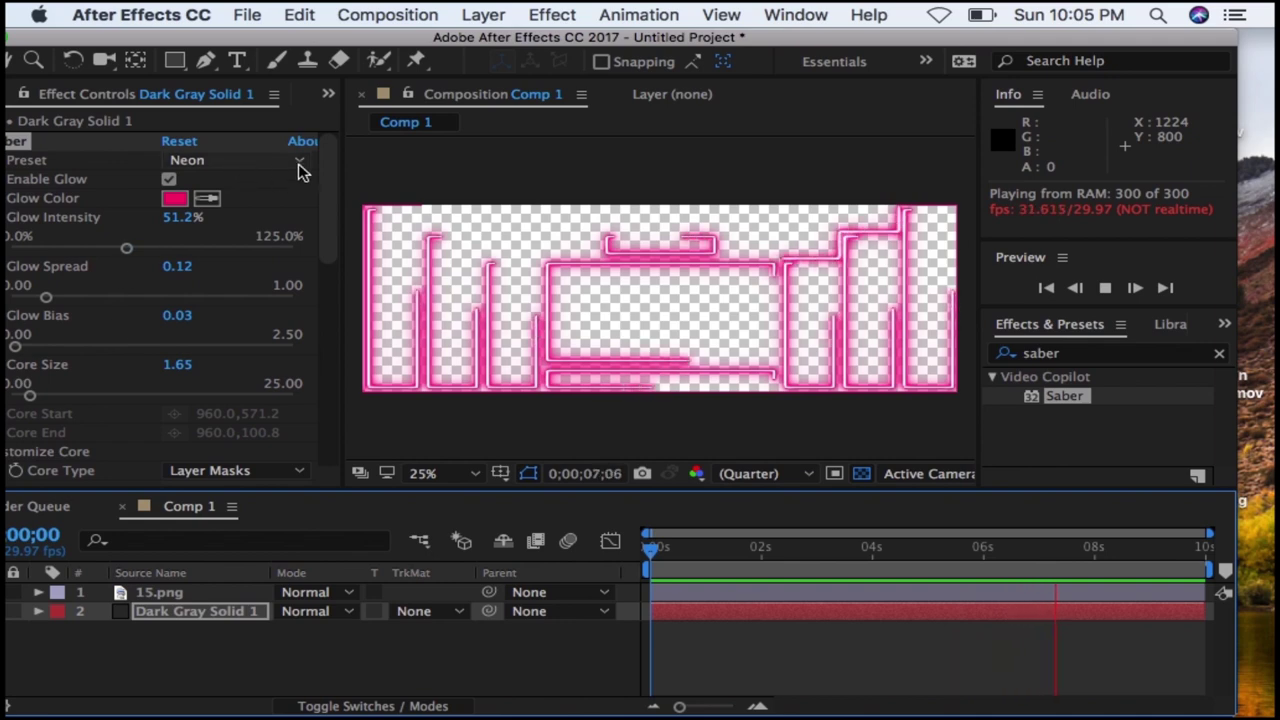
pyautogui.click(299, 162)
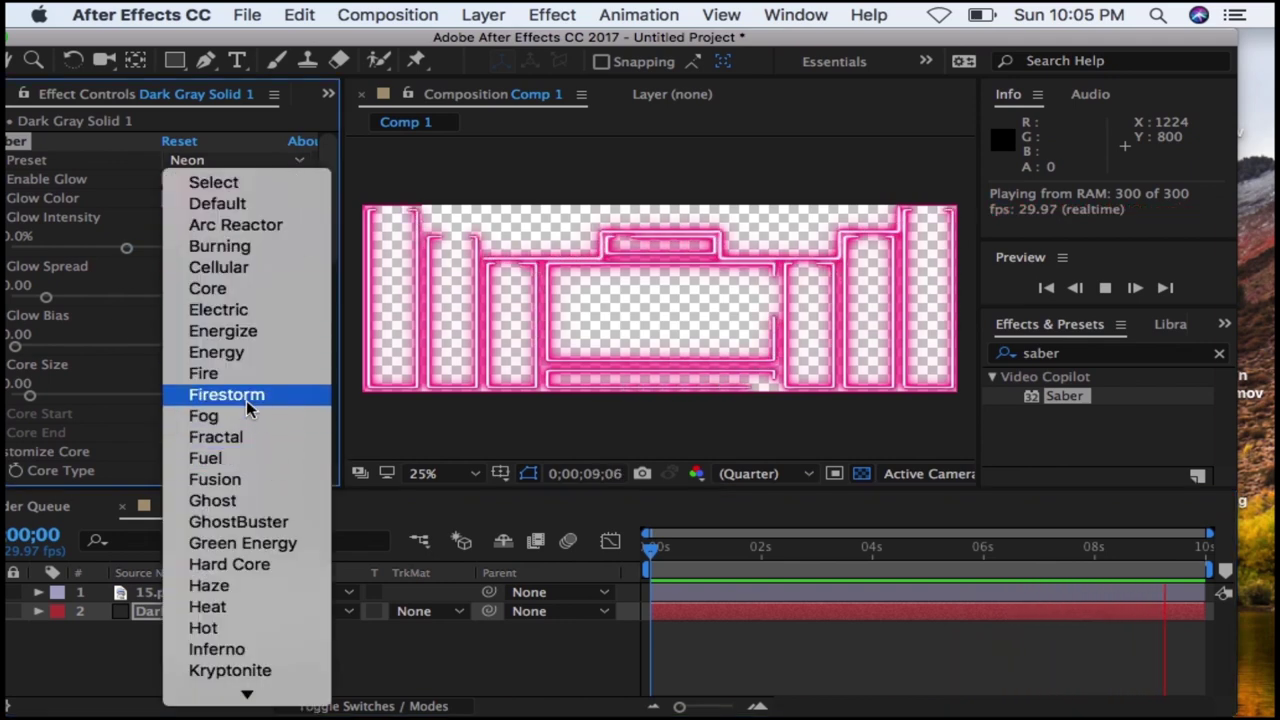
pyautogui.click(238, 373)
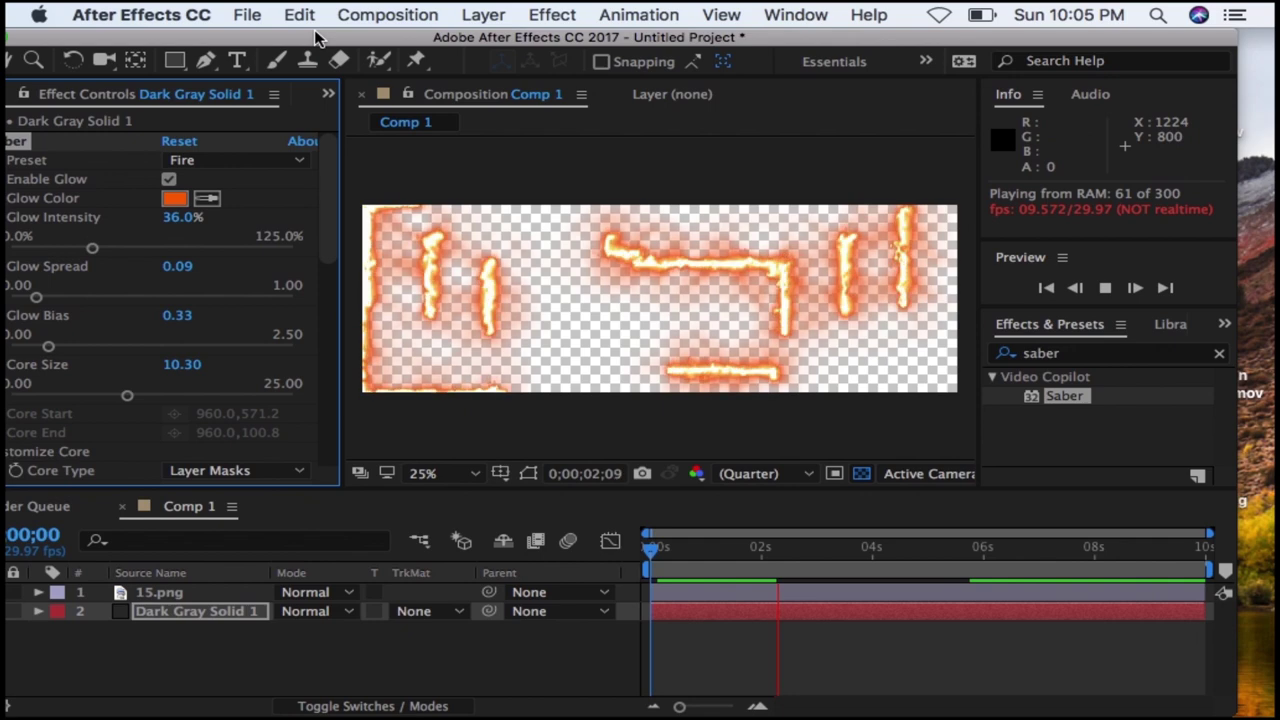
# - Lower the Saber Core Size to 2.20 for thinner flaming outlines
pyautogui.moveTo(315, 37); pyautogui.dragTo(399, 37)
pyautogui.moveTo(214, 398); pyautogui.dragTo(162, 400)
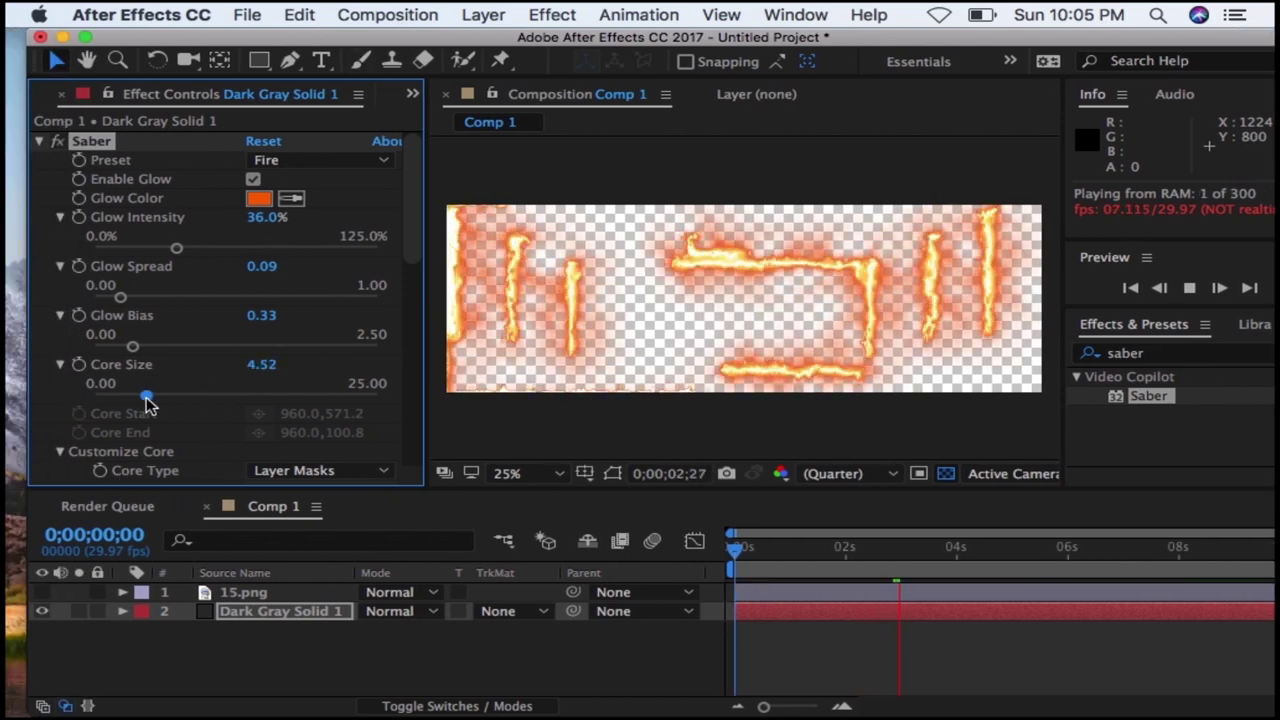
pyautogui.moveTo(117, 398); pyautogui.dragTo(121, 399)
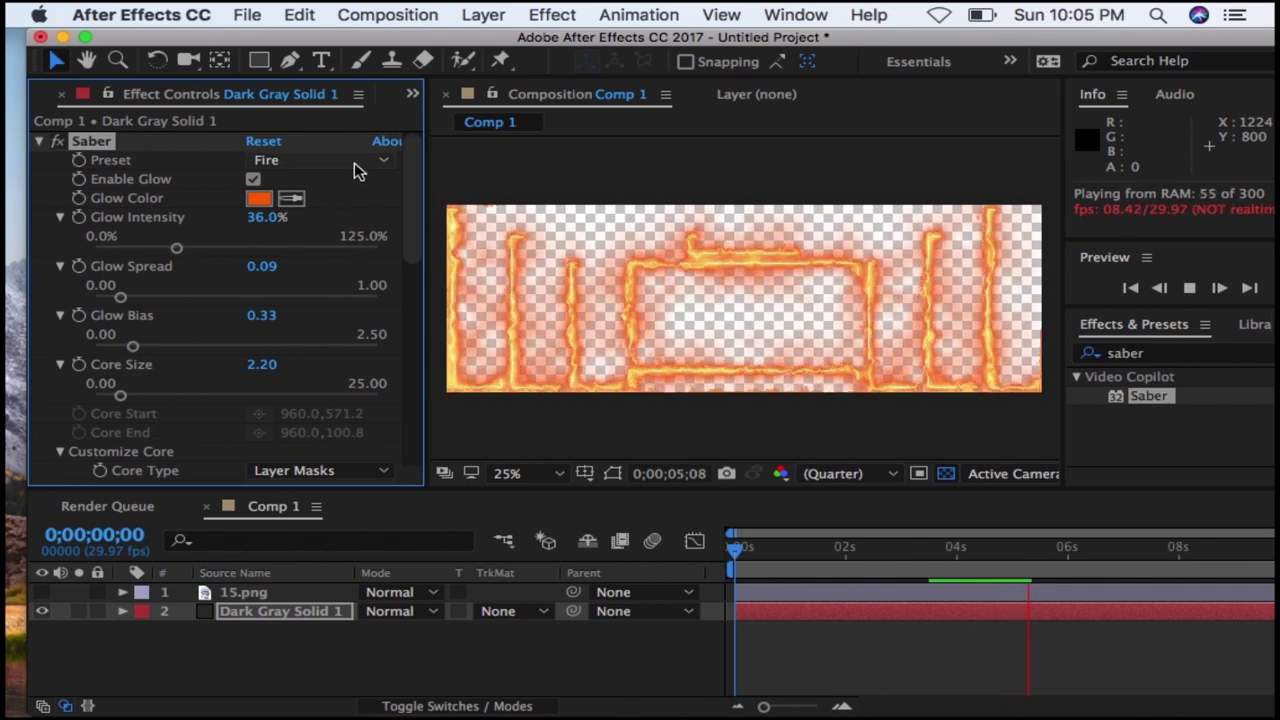
pyautogui.click(384, 161)
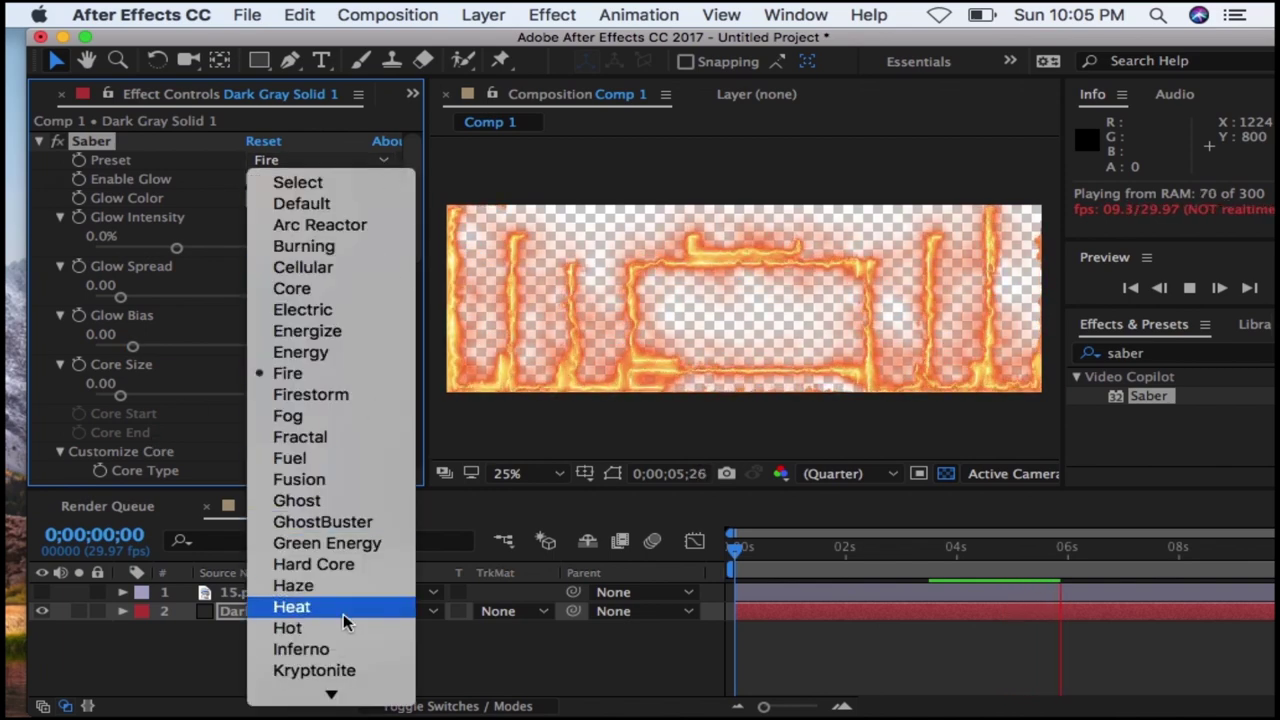
# - Keep the Fire preset and lower Glow Bias from 0.33 to 0.18
pyautogui.scroll(-5, 343, 603)
pyautogui.scroll(-1, 343, 603)
pyautogui.scroll(-2, 343, 603)
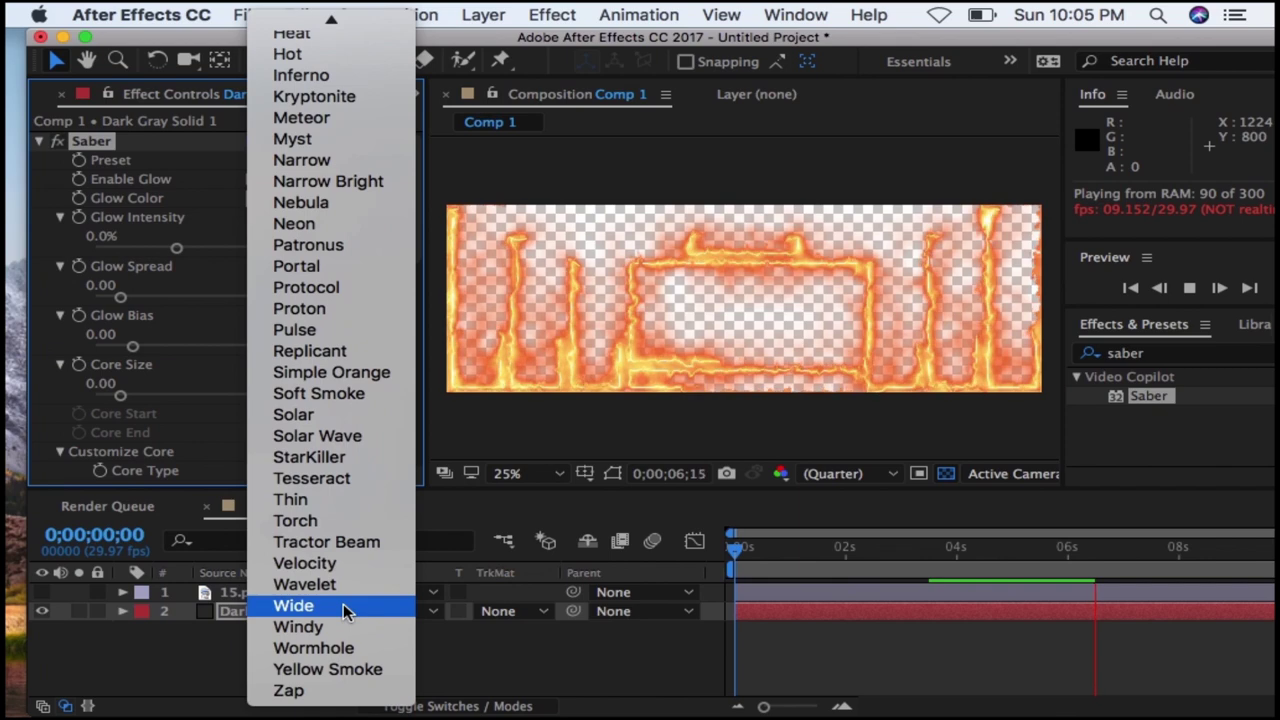
pyautogui.scroll(6, 322, 380)
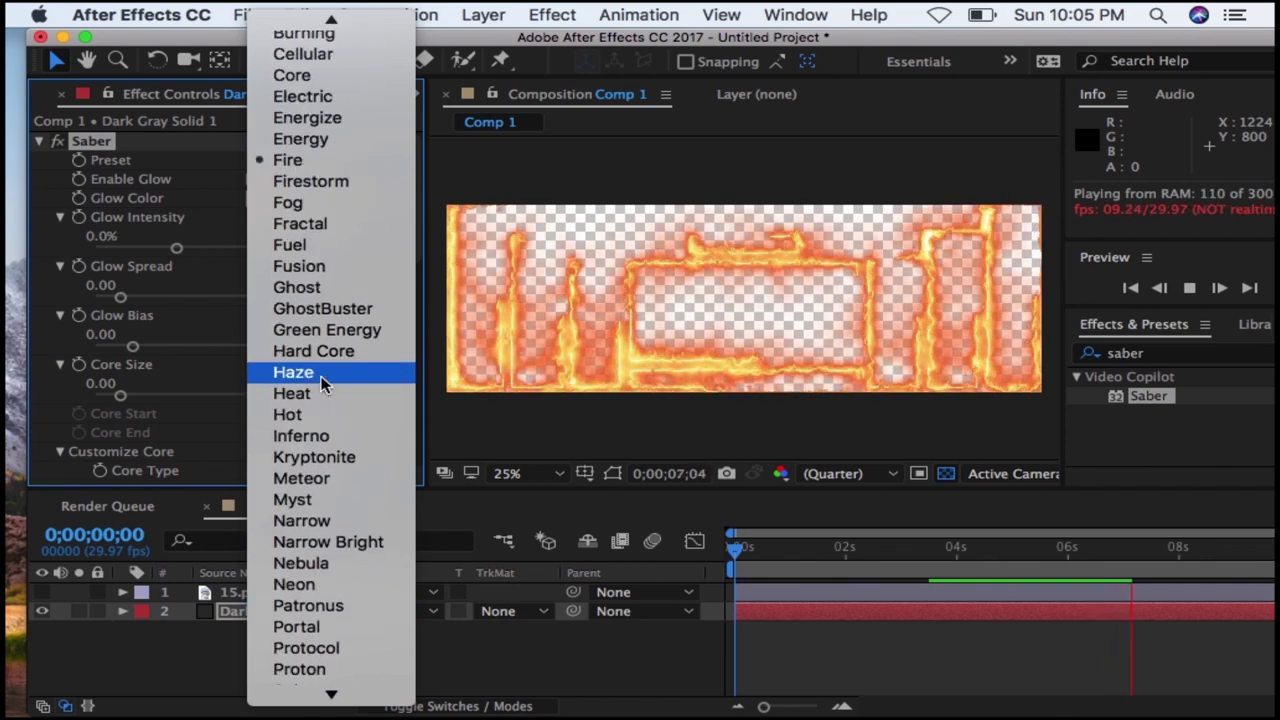
pyautogui.scroll(1, 322, 385)
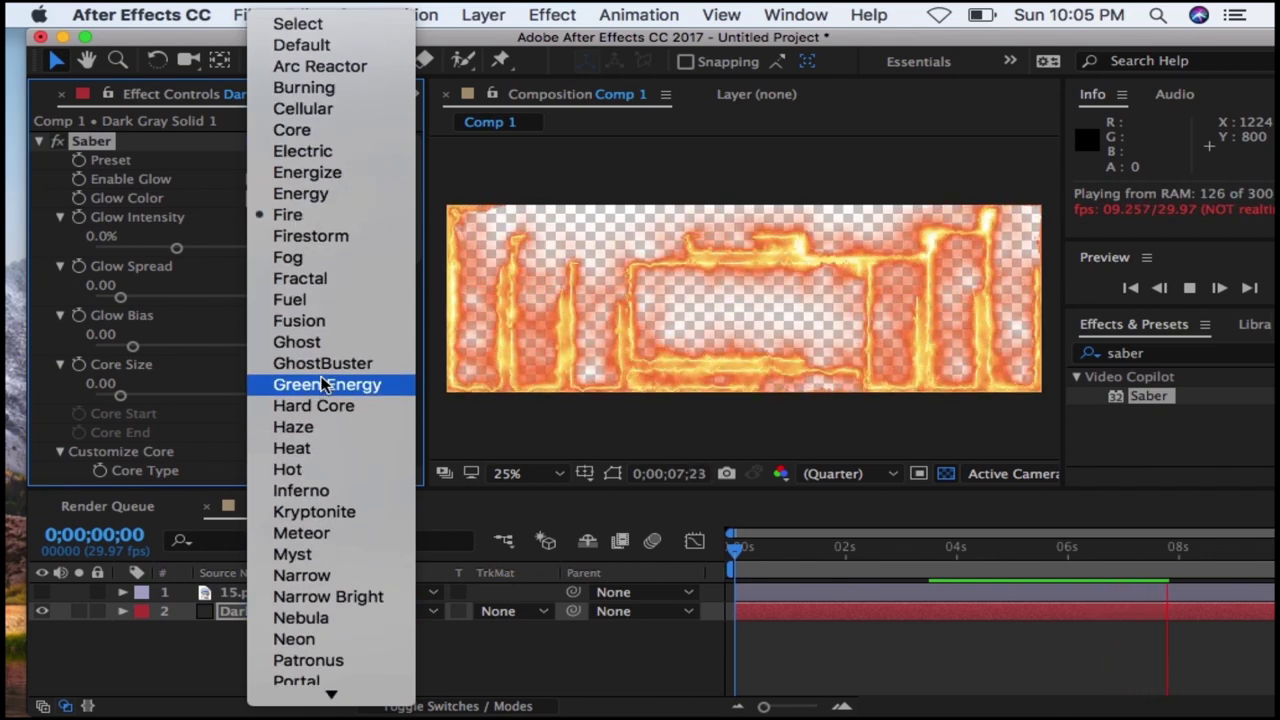
pyautogui.click(460, 45)
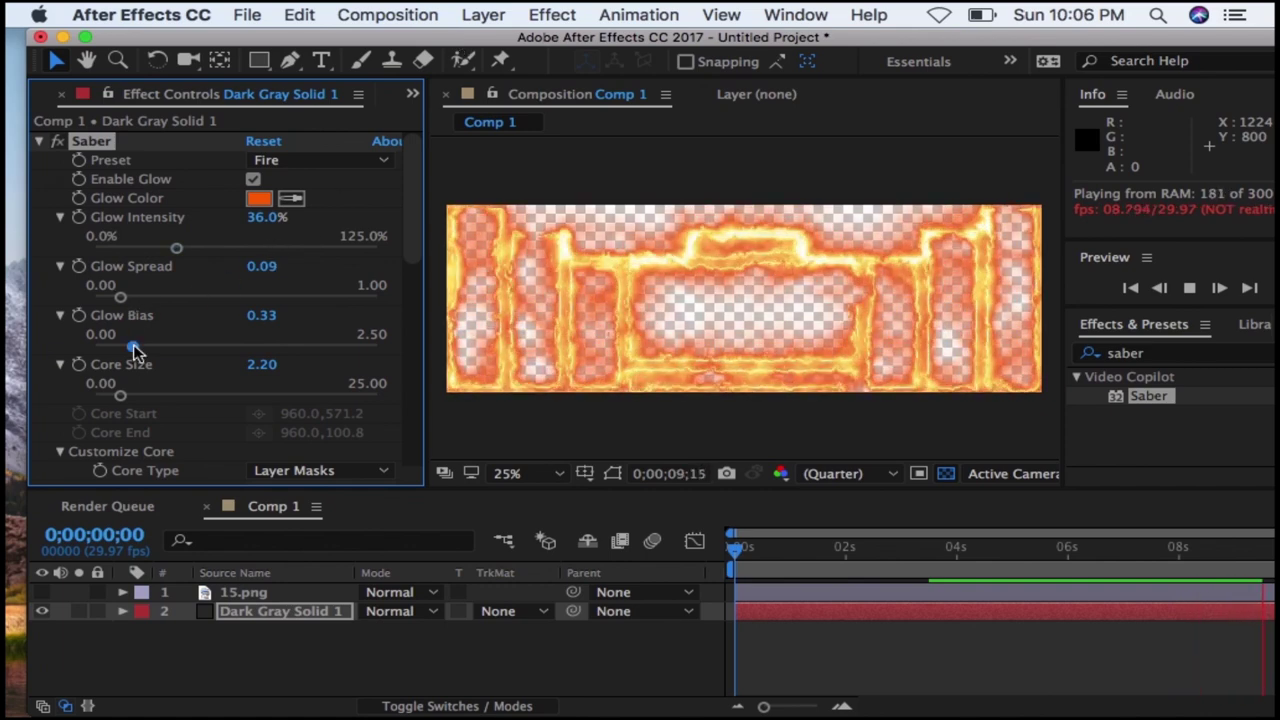
pyautogui.moveTo(135, 350); pyautogui.dragTo(130, 348)
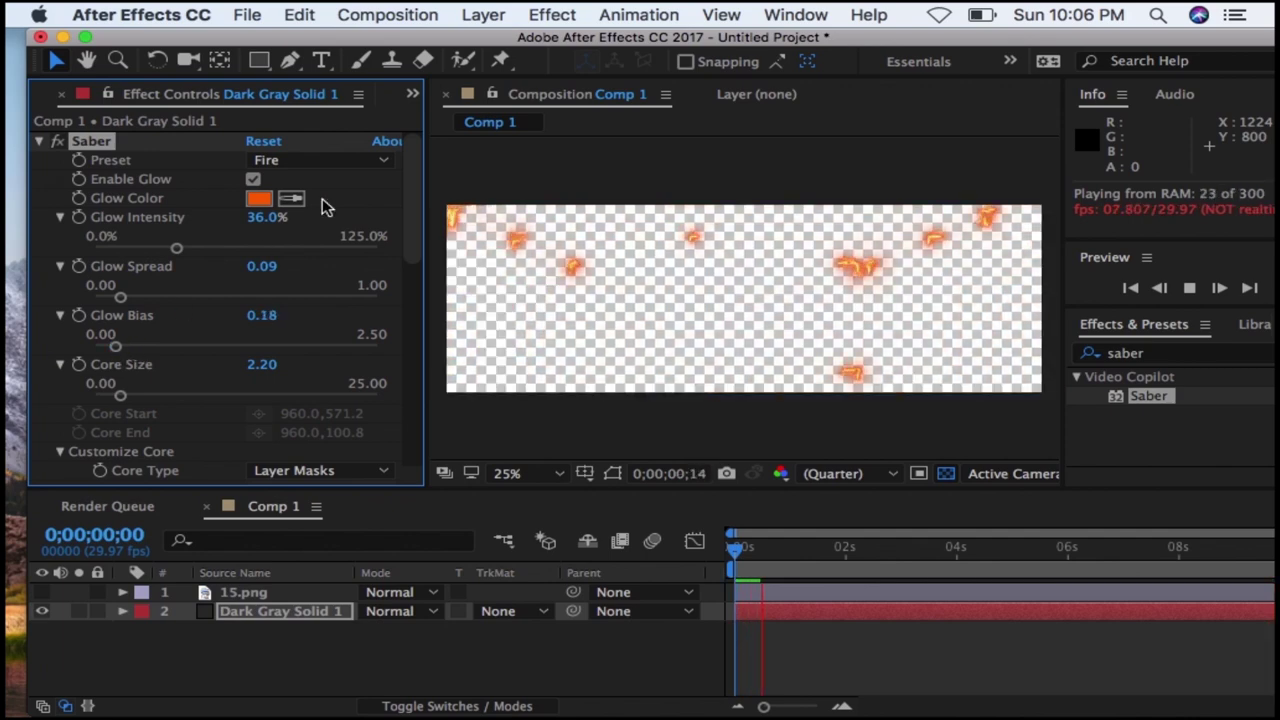
# - Switch the Saber preset to Hot, giving 89% intensity and 1.50 core size
pyautogui.click(376, 161)
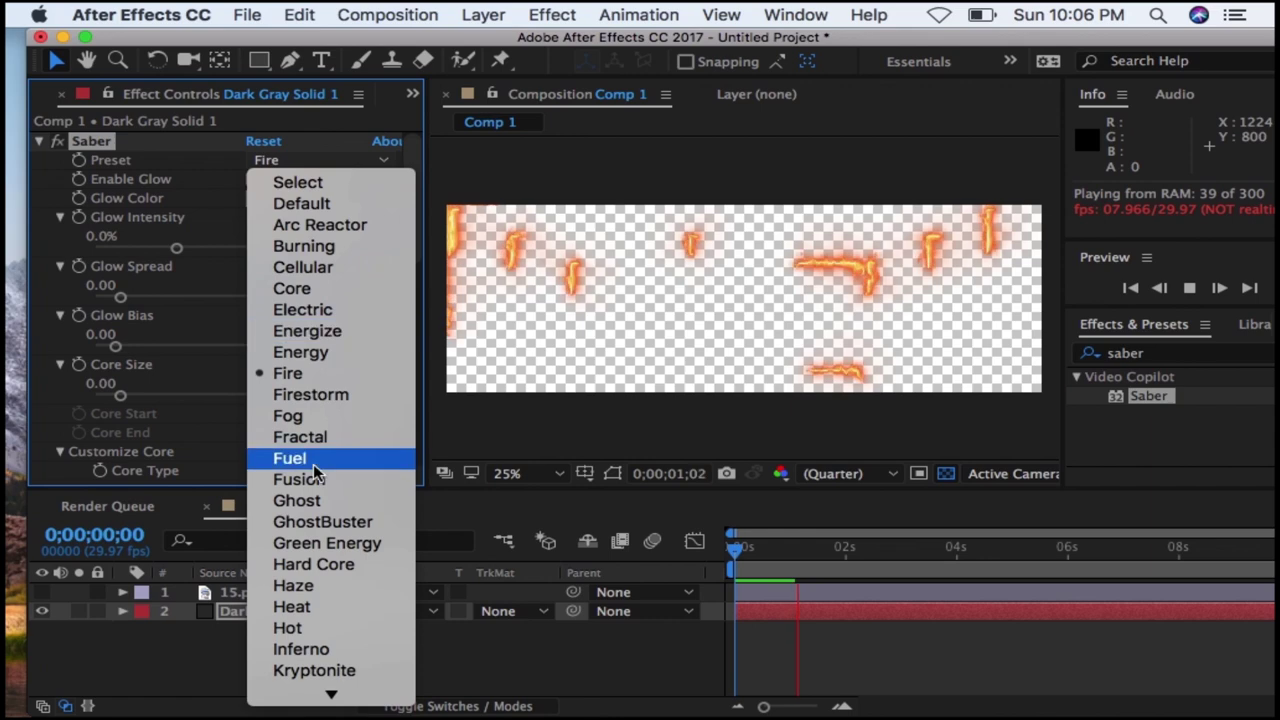
pyautogui.scroll(-3, 313, 464)
pyautogui.scroll(-3, 313, 464)
pyautogui.scroll(-1, 313, 464)
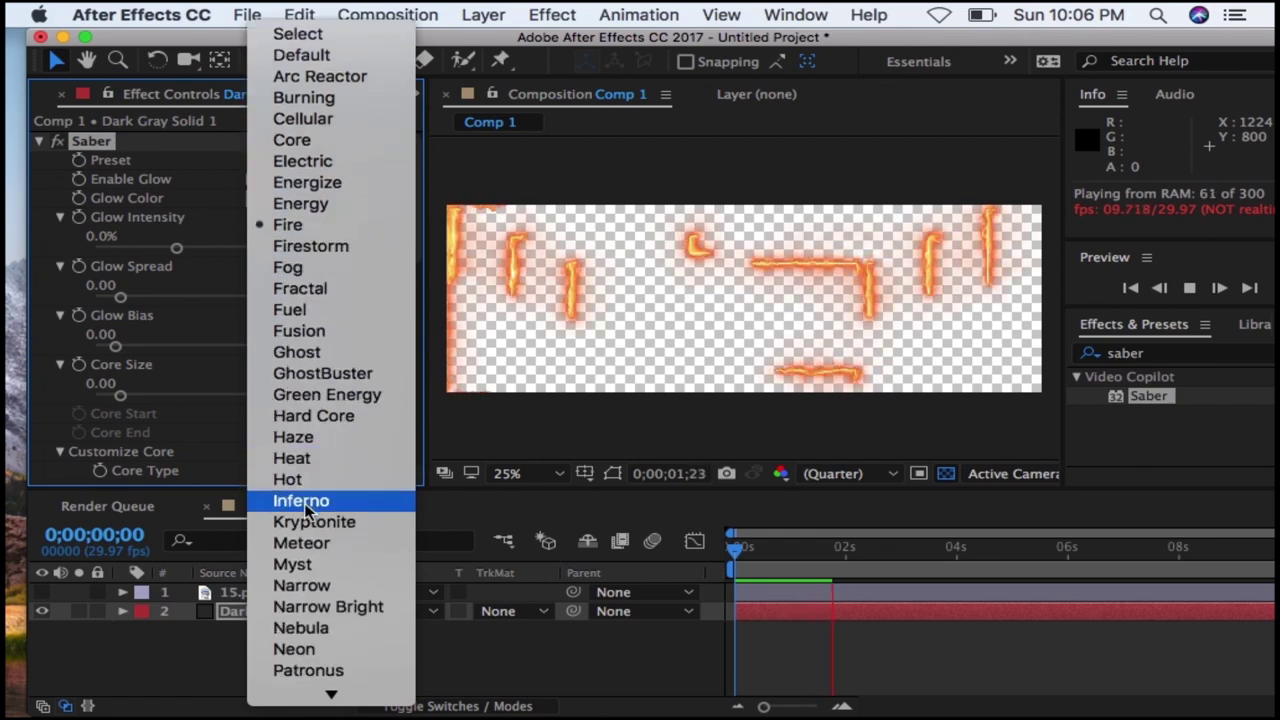
pyautogui.click(301, 483)
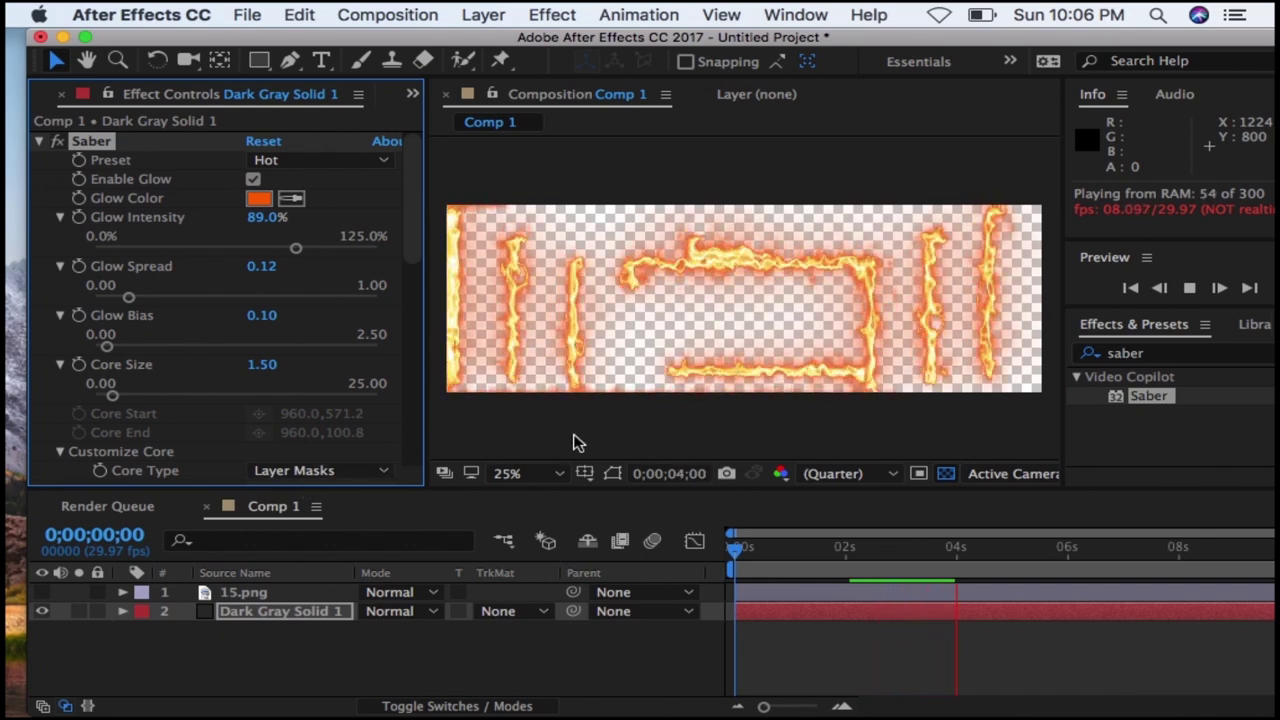
pyautogui.click(222, 667)
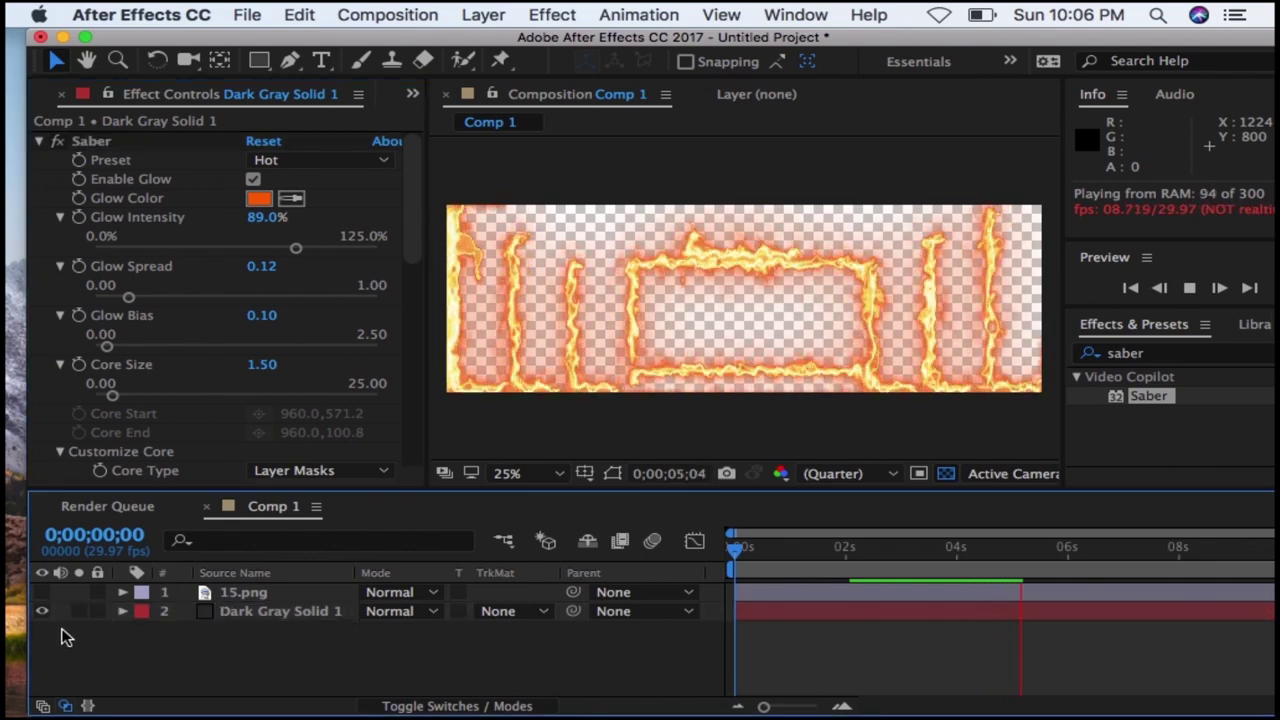
# - Hide and re-show the 15.png artwork to check the Hot glow on its own
pyautogui.click(42, 592)
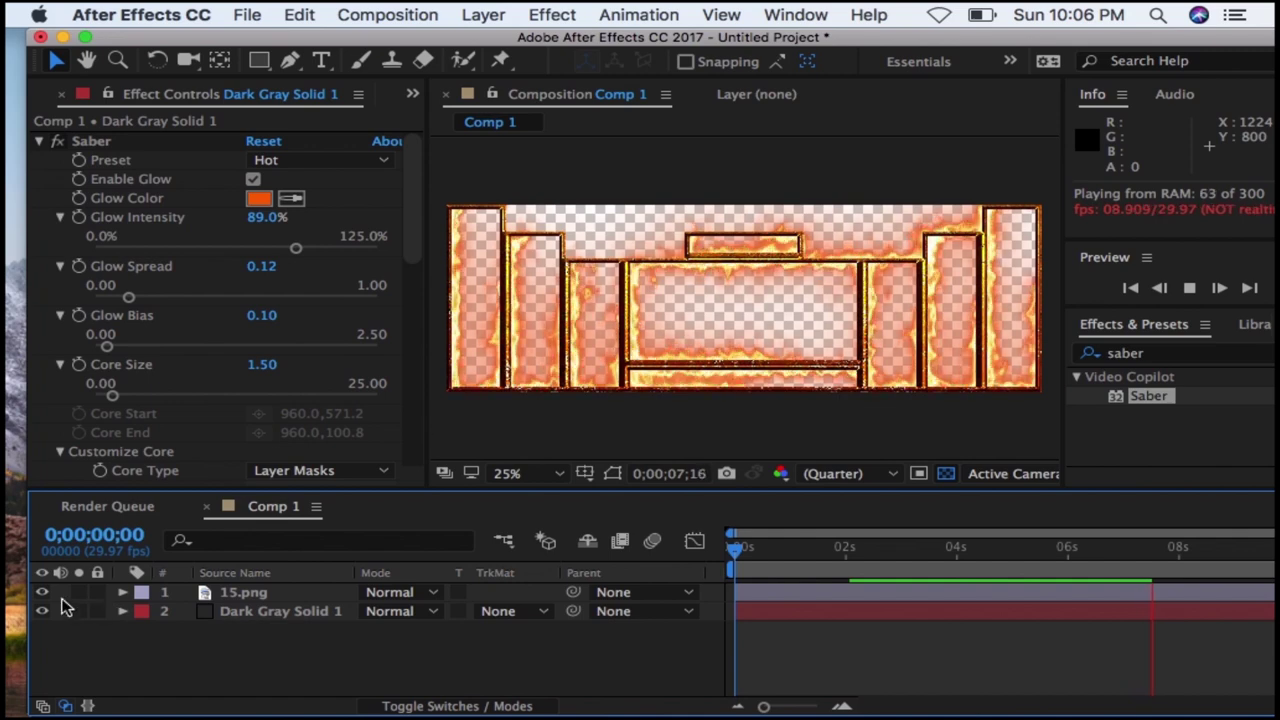
pyautogui.click(42, 593)
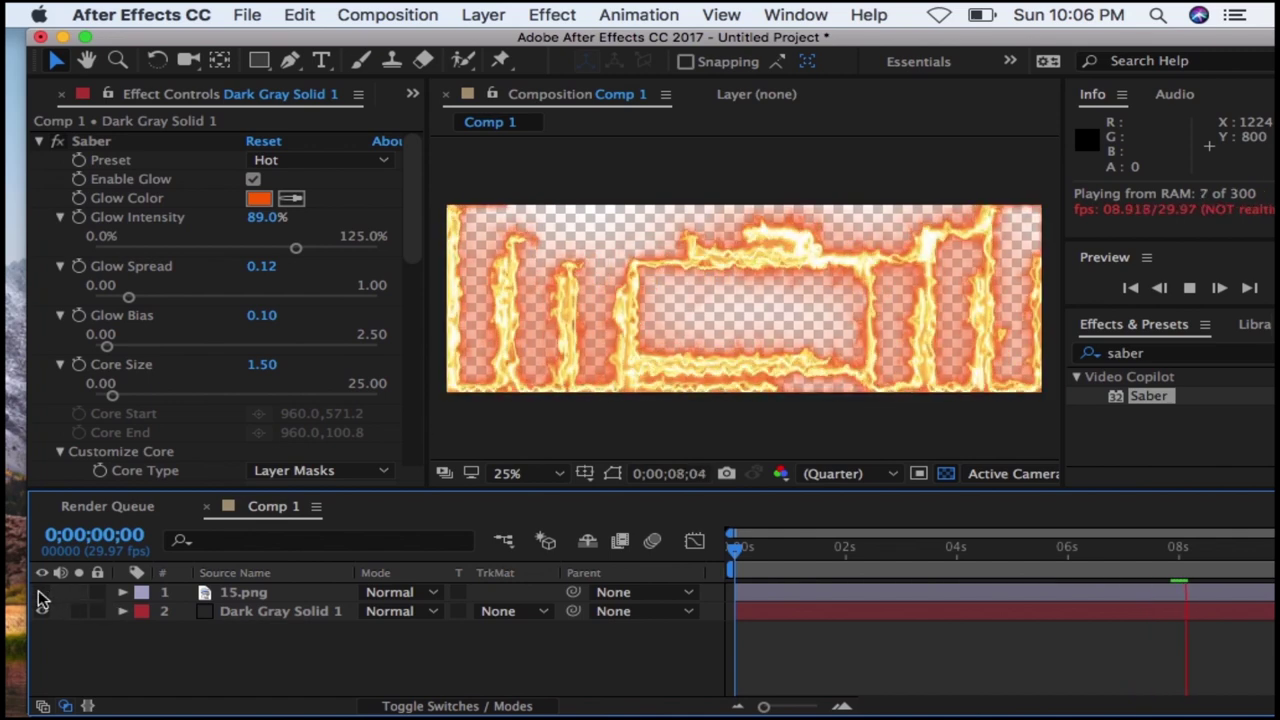
pyautogui.click(42, 593)
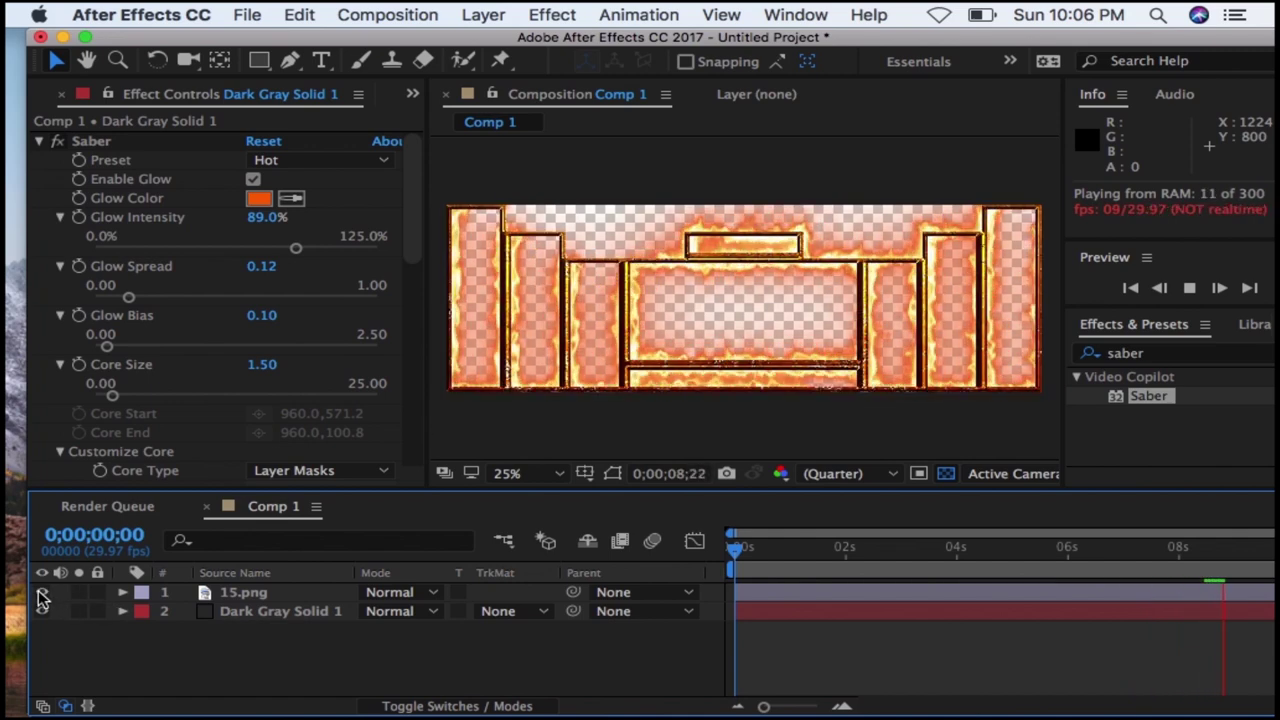
pyautogui.click(383, 165)
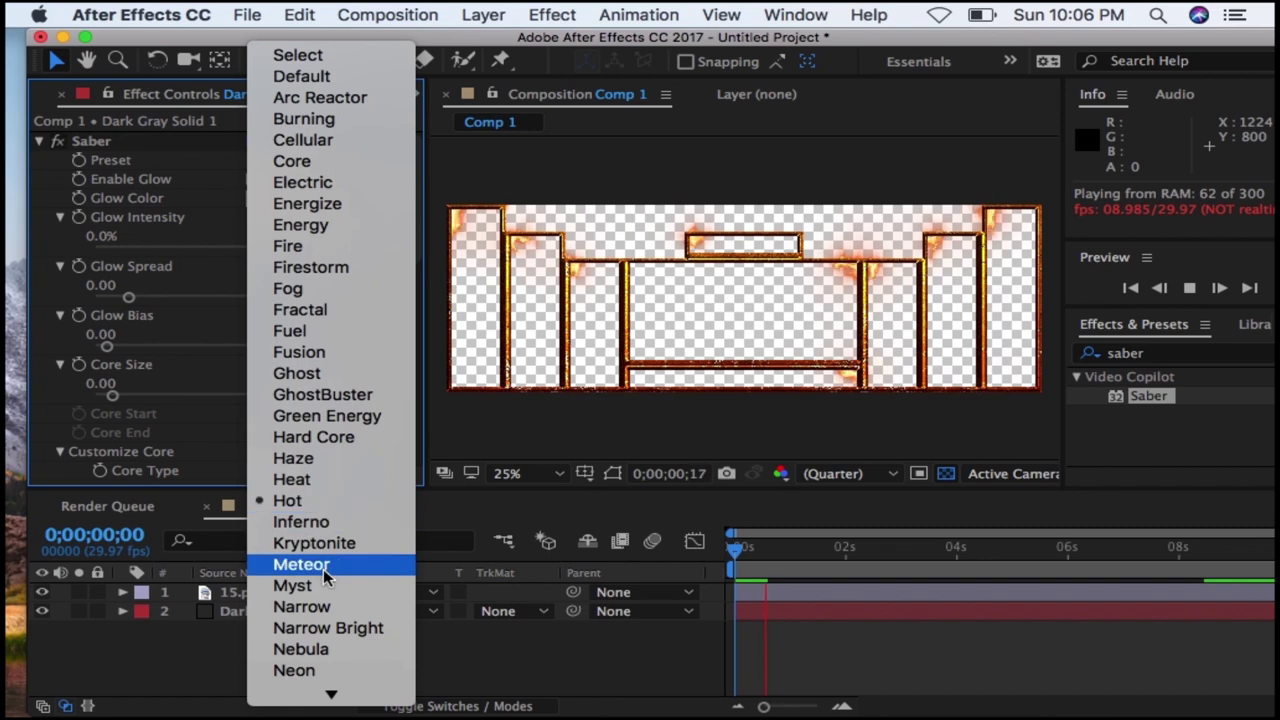
# - Switch the Saber preset to Neon, rewind to the first frame, and hide 15.png
pyautogui.scroll(-5, 323, 568)
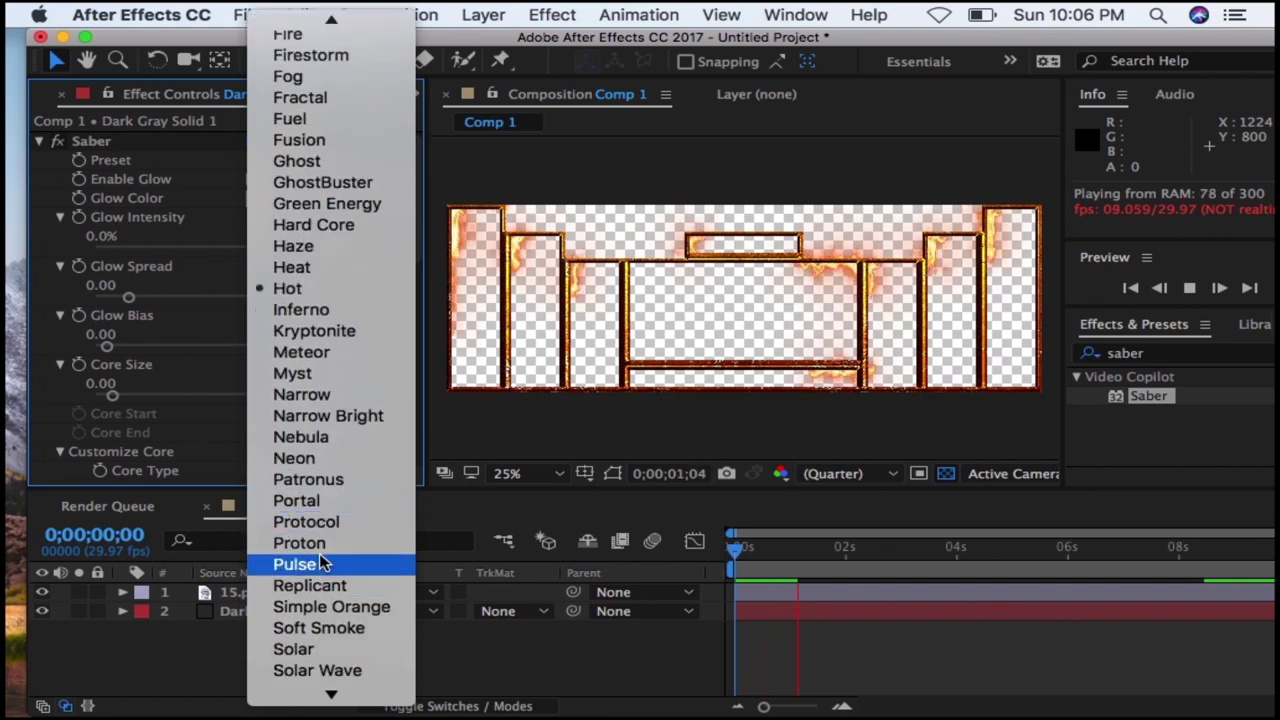
pyautogui.press('Escape')
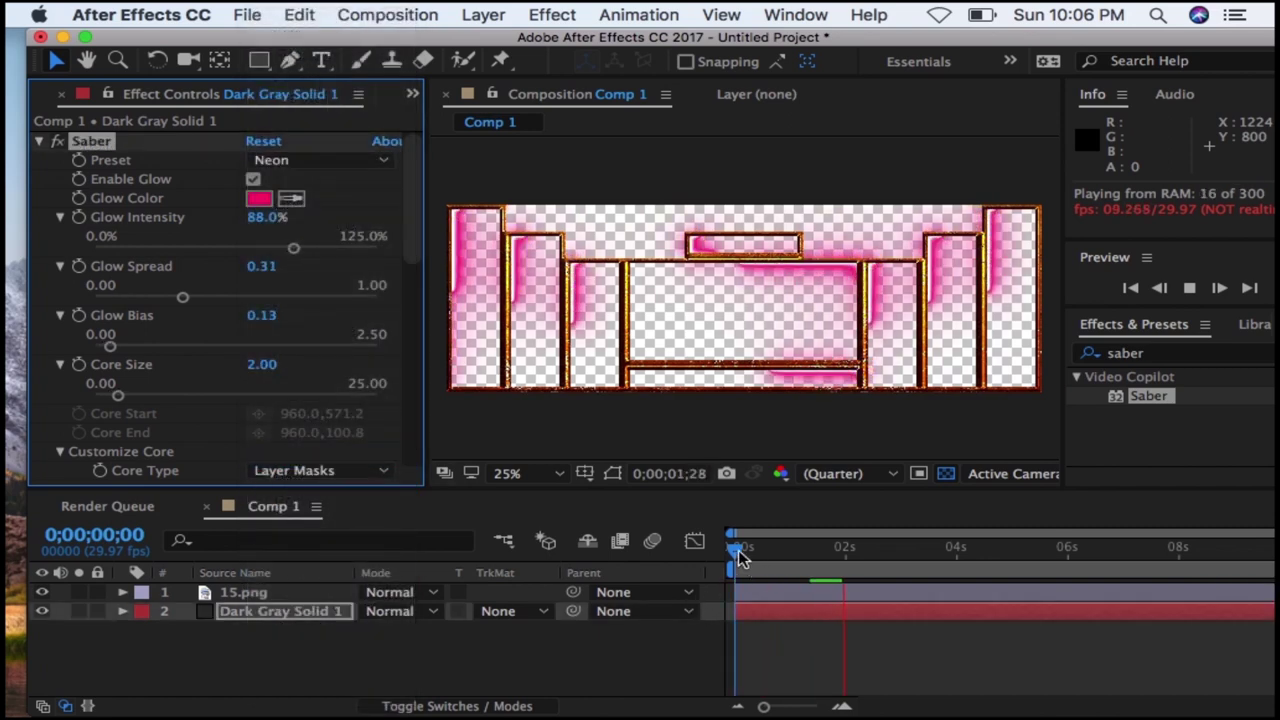
pyautogui.click(957, 565)
pyautogui.press('Home')
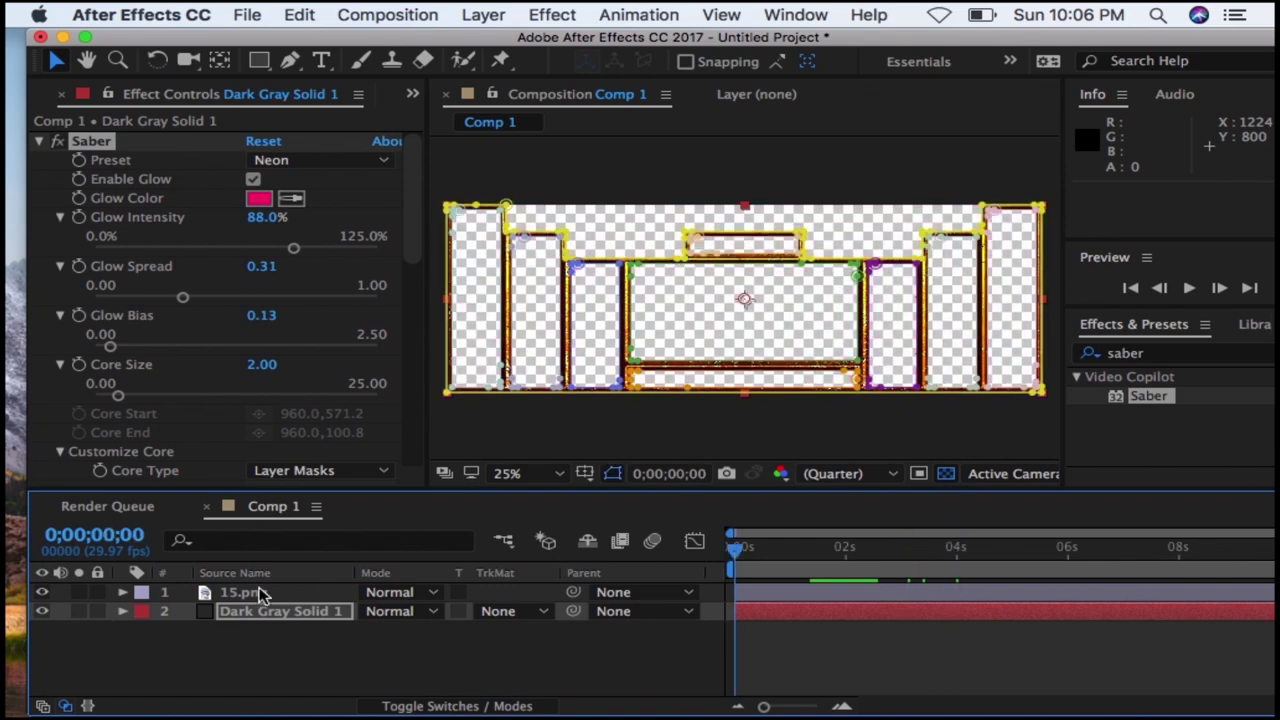
pyautogui.click(41, 593)
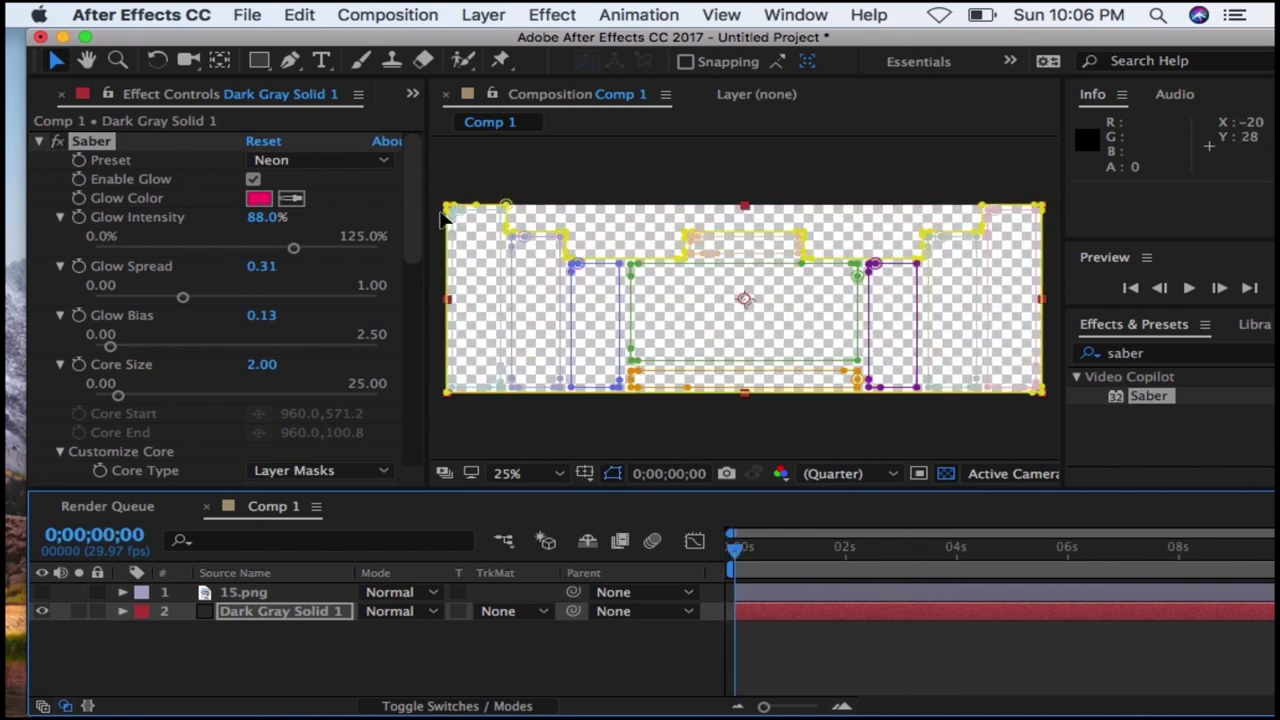
pyautogui.click(365, 16)
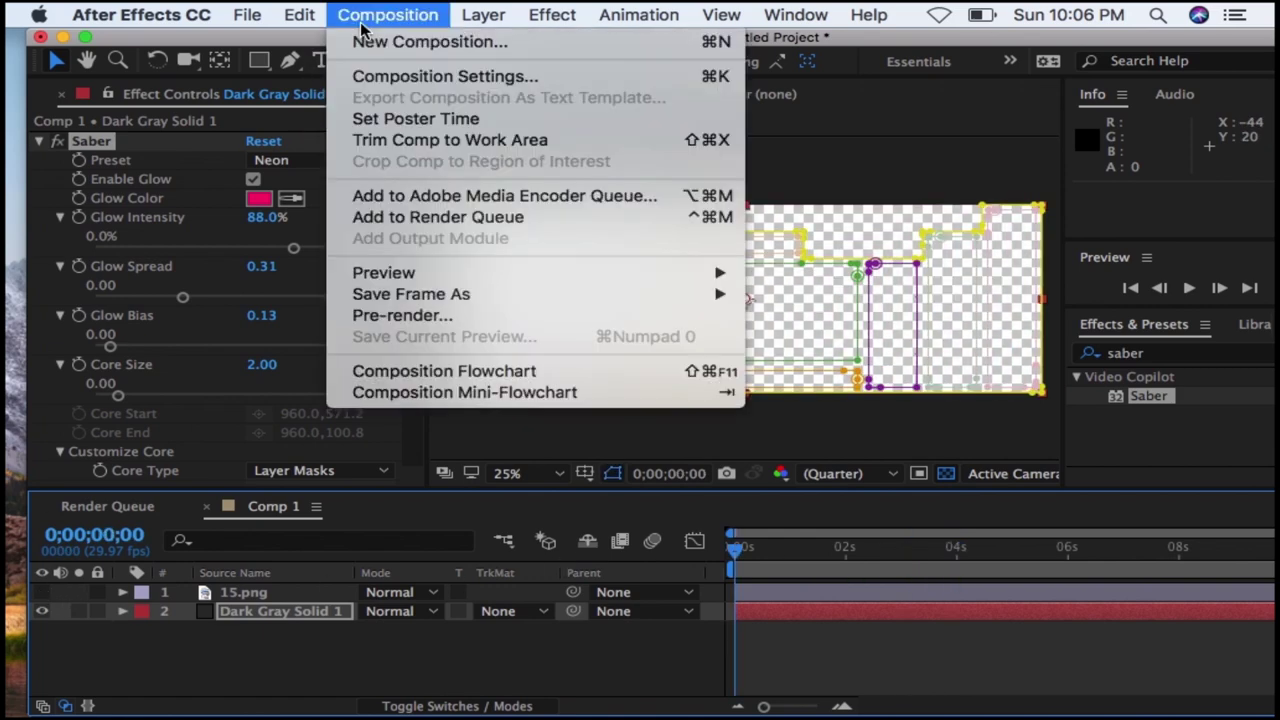
# - Add Comp 1 to the Render Queue and bring up its Output Module Settings
pyautogui.click(398, 222)
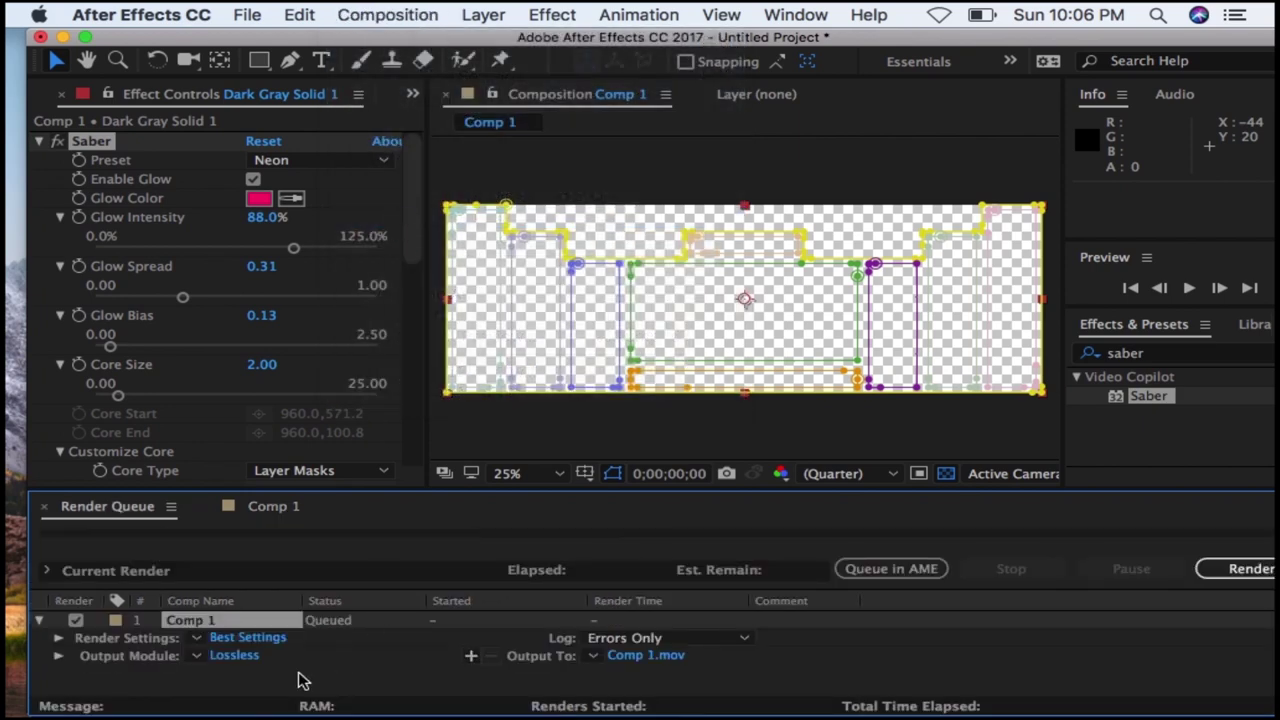
pyautogui.click(236, 658)
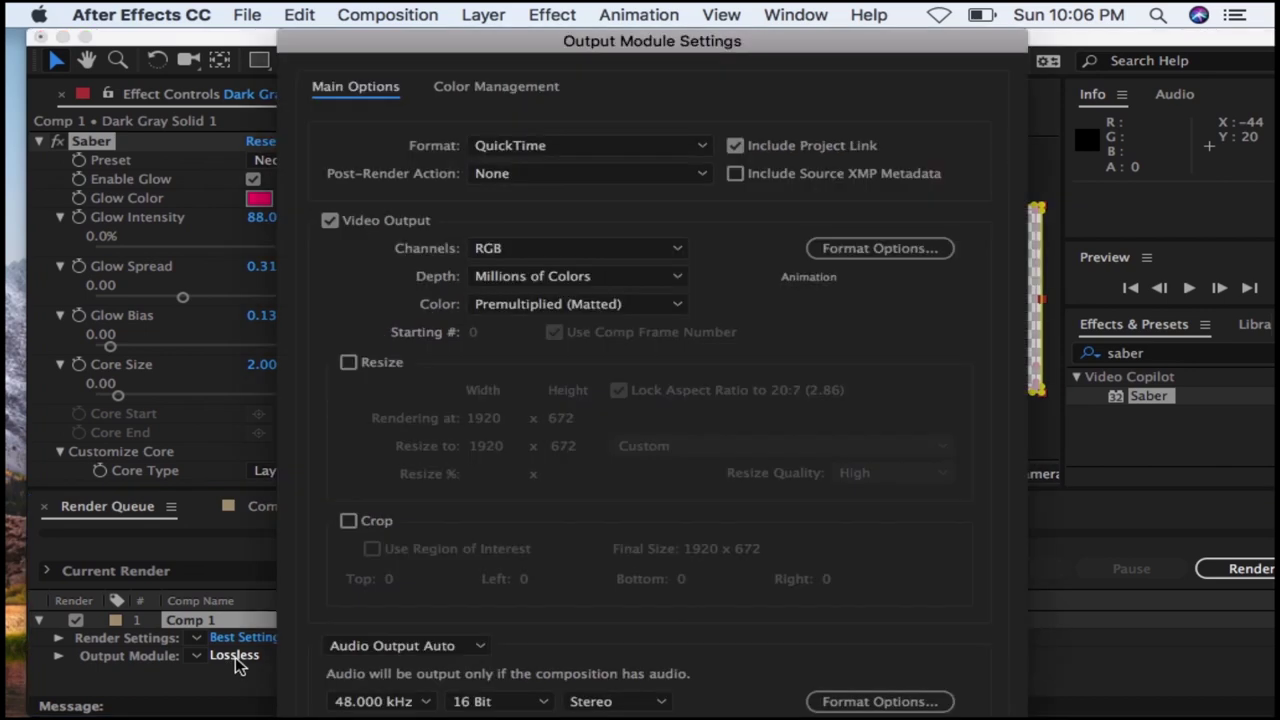
# - Set output channels to RGB + Alpha and keep QuickTime as the format
pyautogui.click(567, 250)
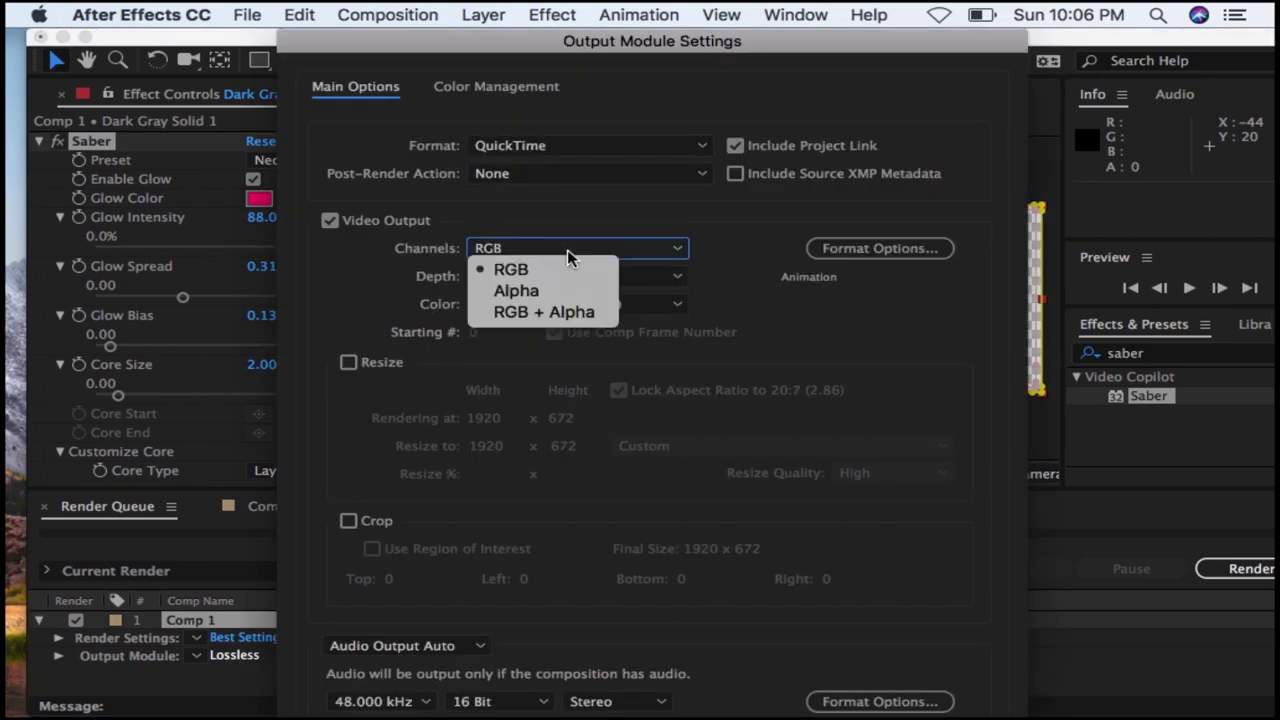
pyautogui.click(556, 313)
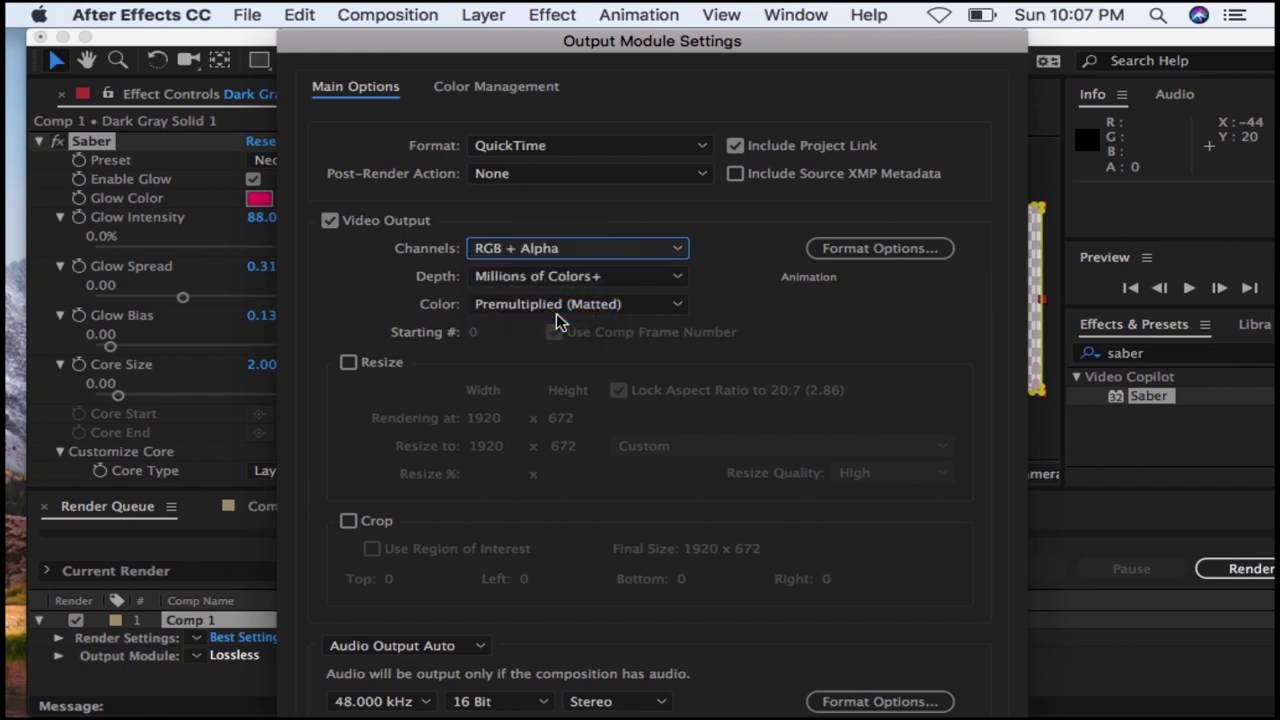
pyautogui.click(703, 146)
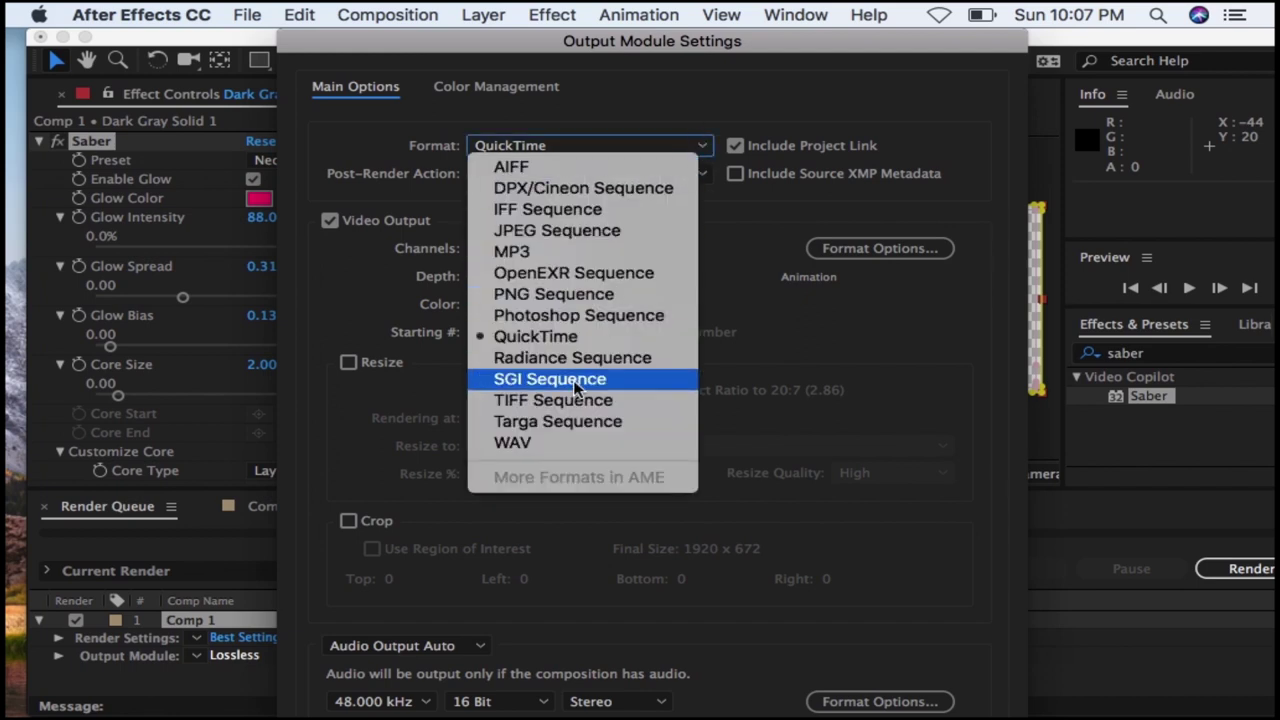
pyautogui.click(546, 335)
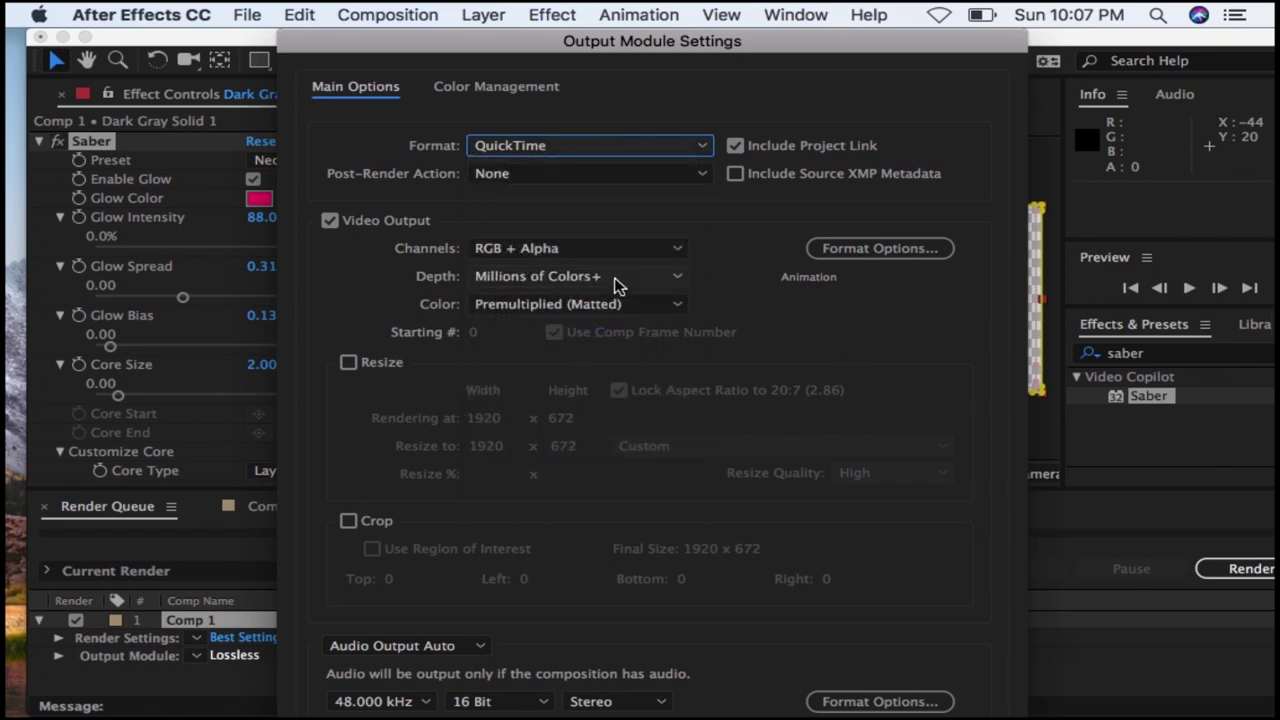
# - Set the QuickTime video codec to Apple ProRes 4444 and apply the output settings
pyautogui.click(860, 252)
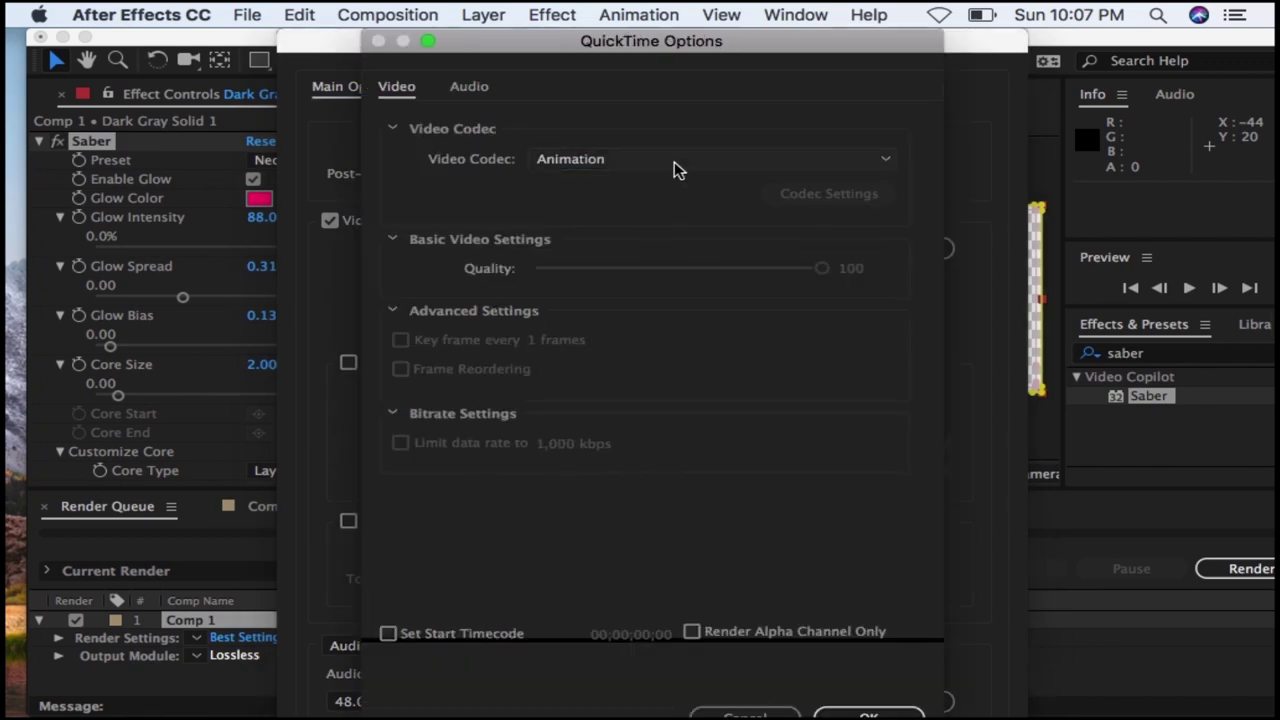
pyautogui.click(680, 165)
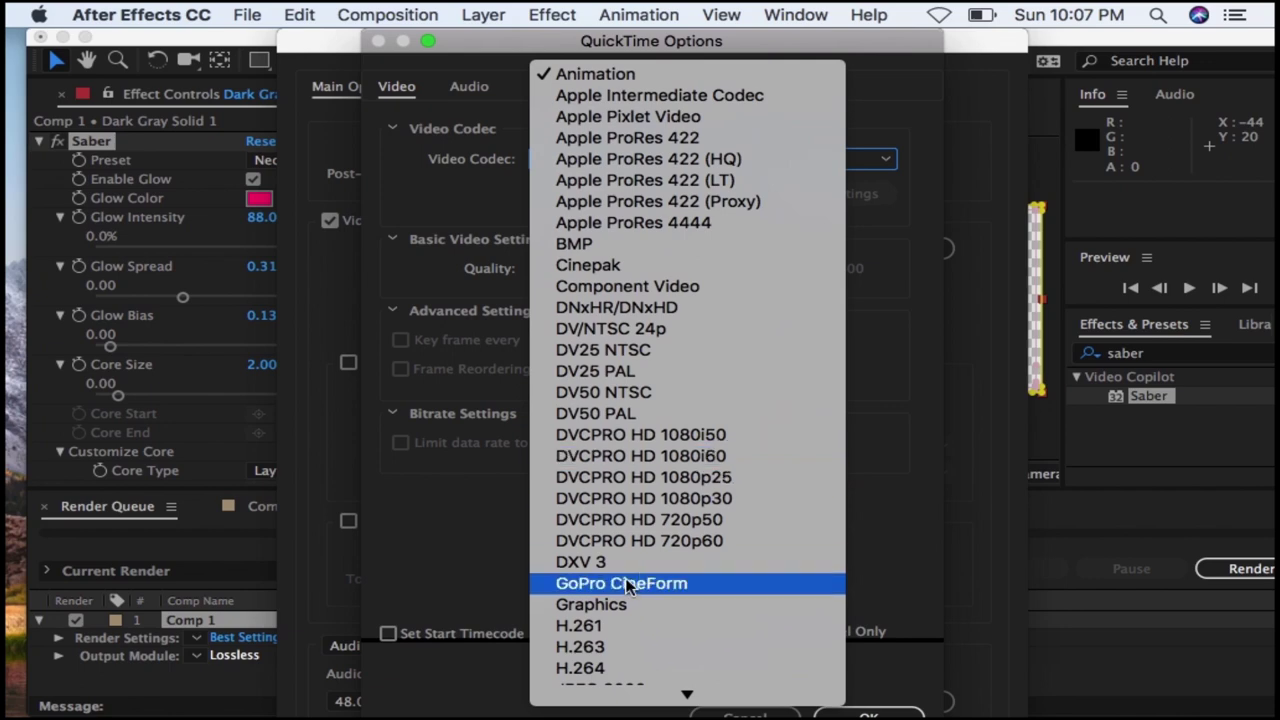
pyautogui.click(620, 563)
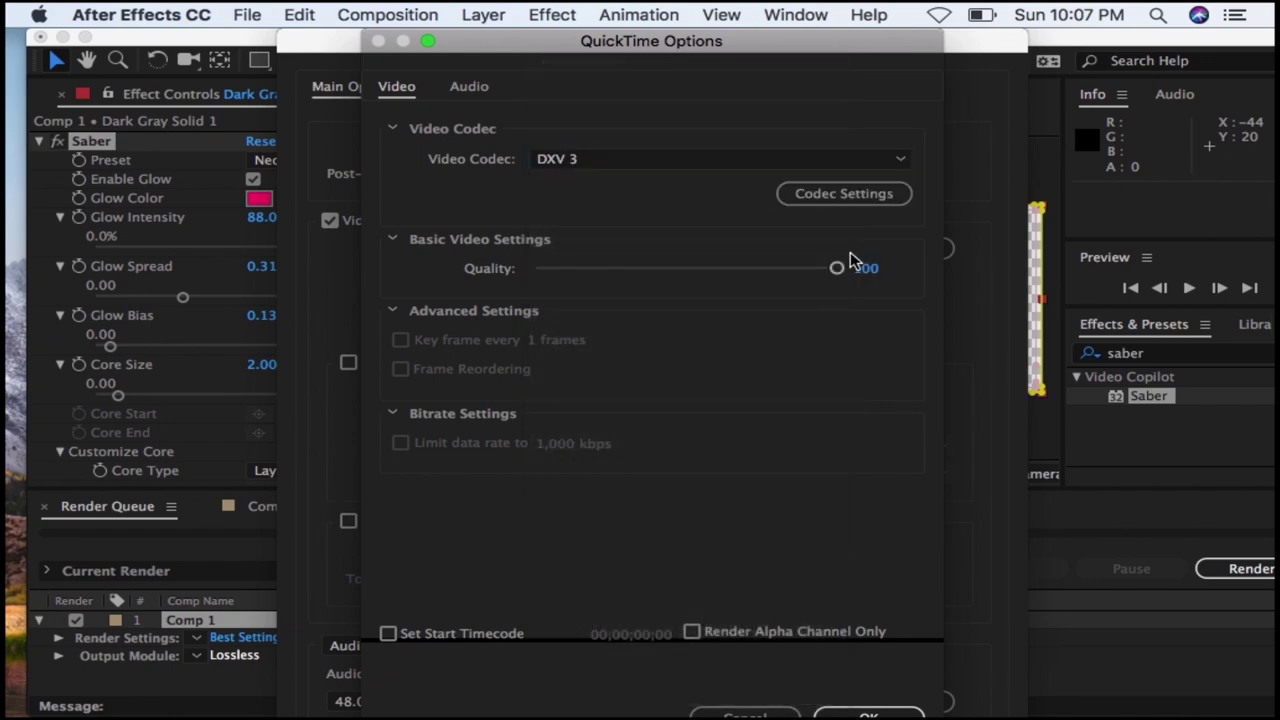
pyautogui.click(860, 198)
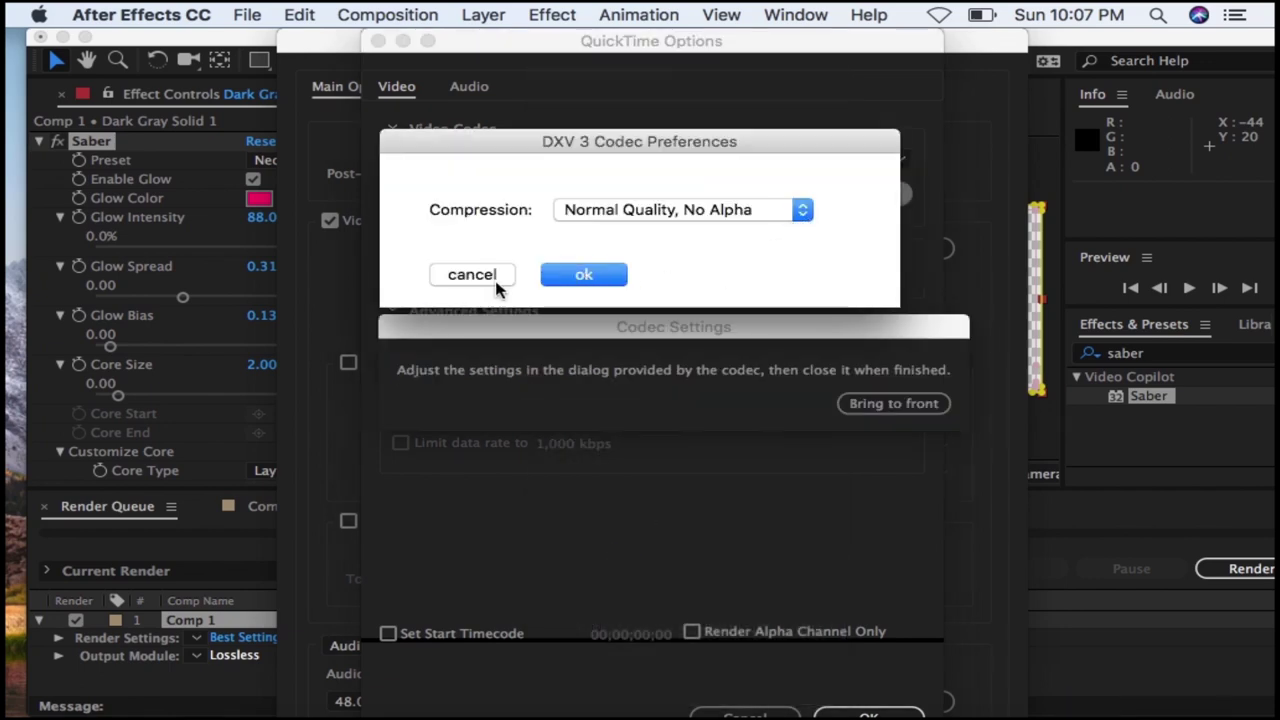
pyautogui.click(498, 280)
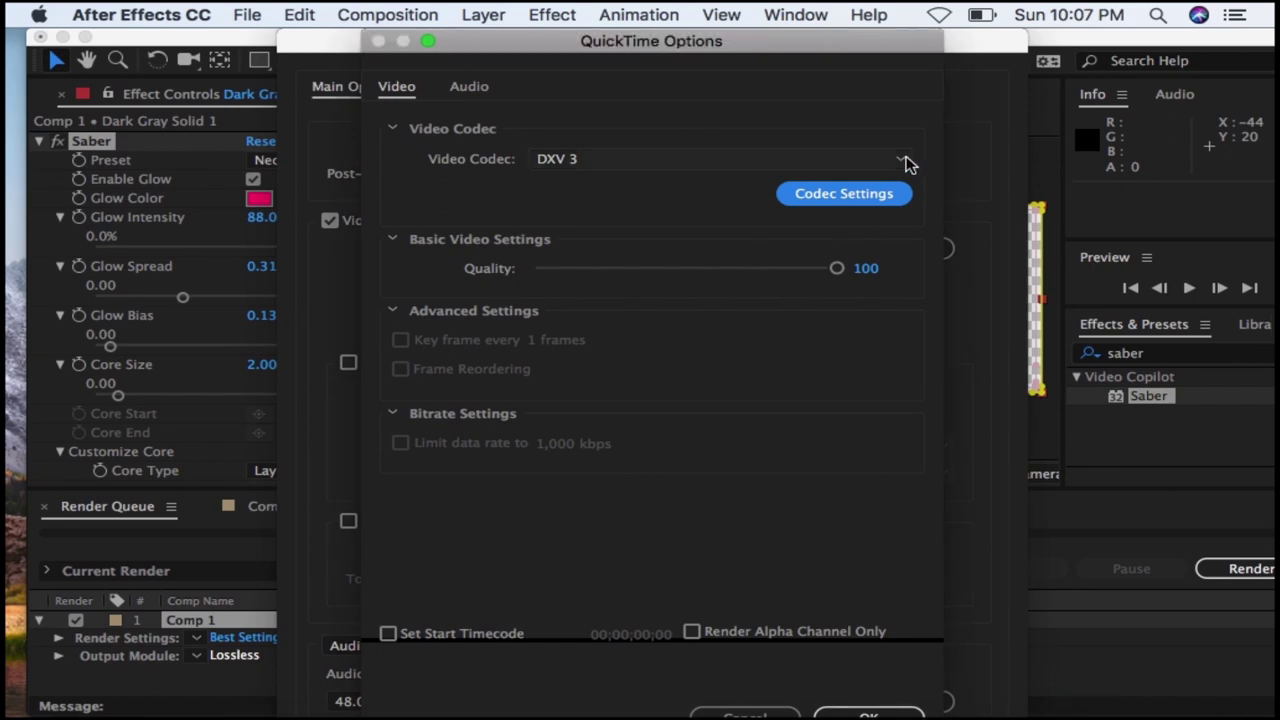
pyautogui.click(902, 160)
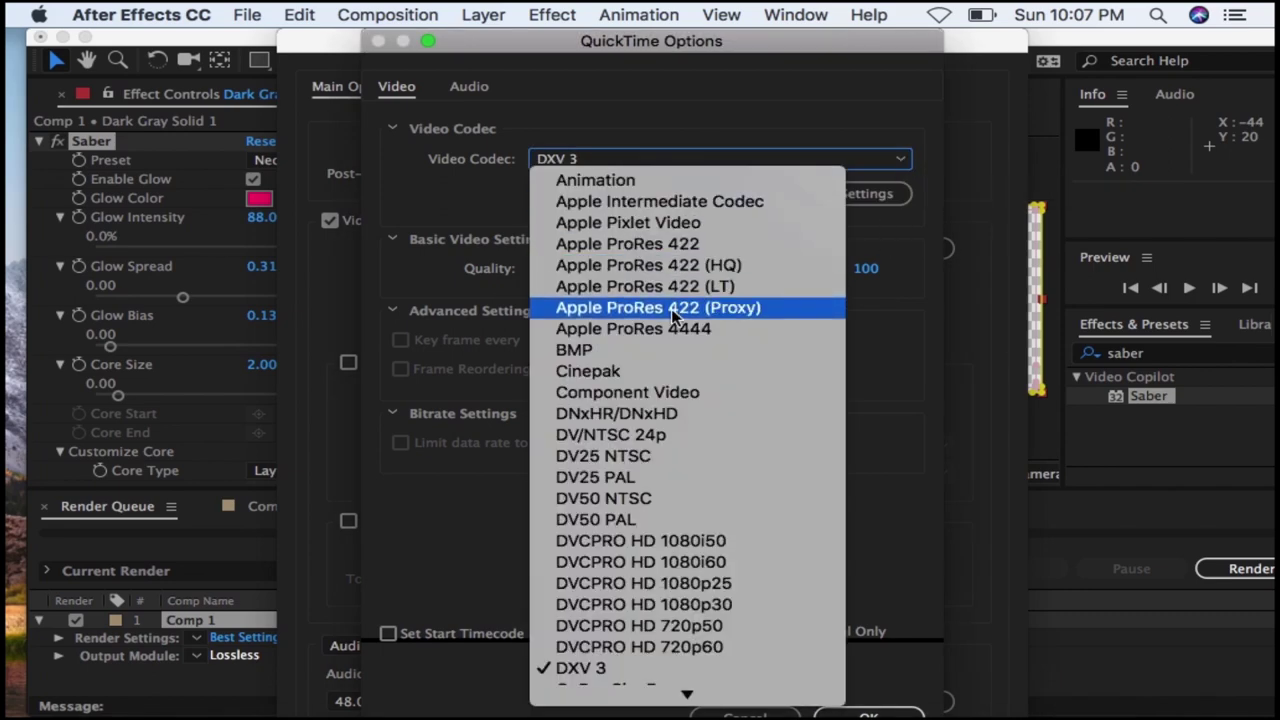
pyautogui.click(655, 330)
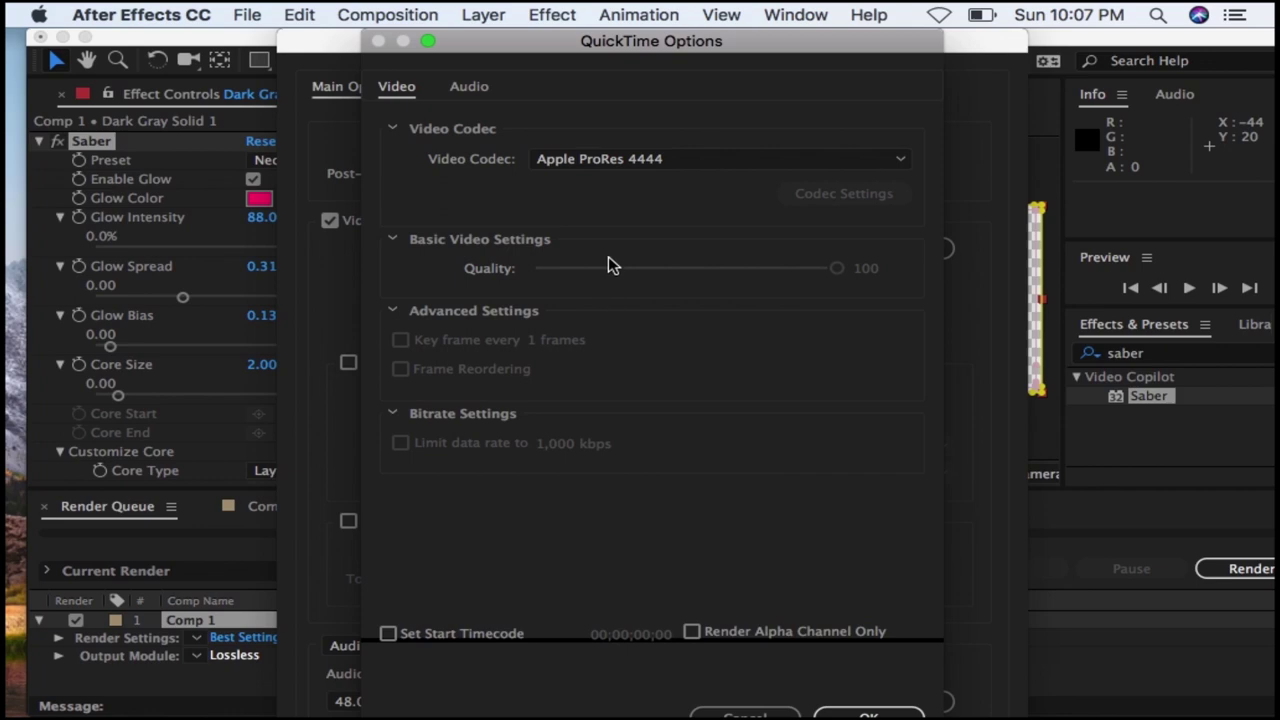
pyautogui.moveTo(795, 712)
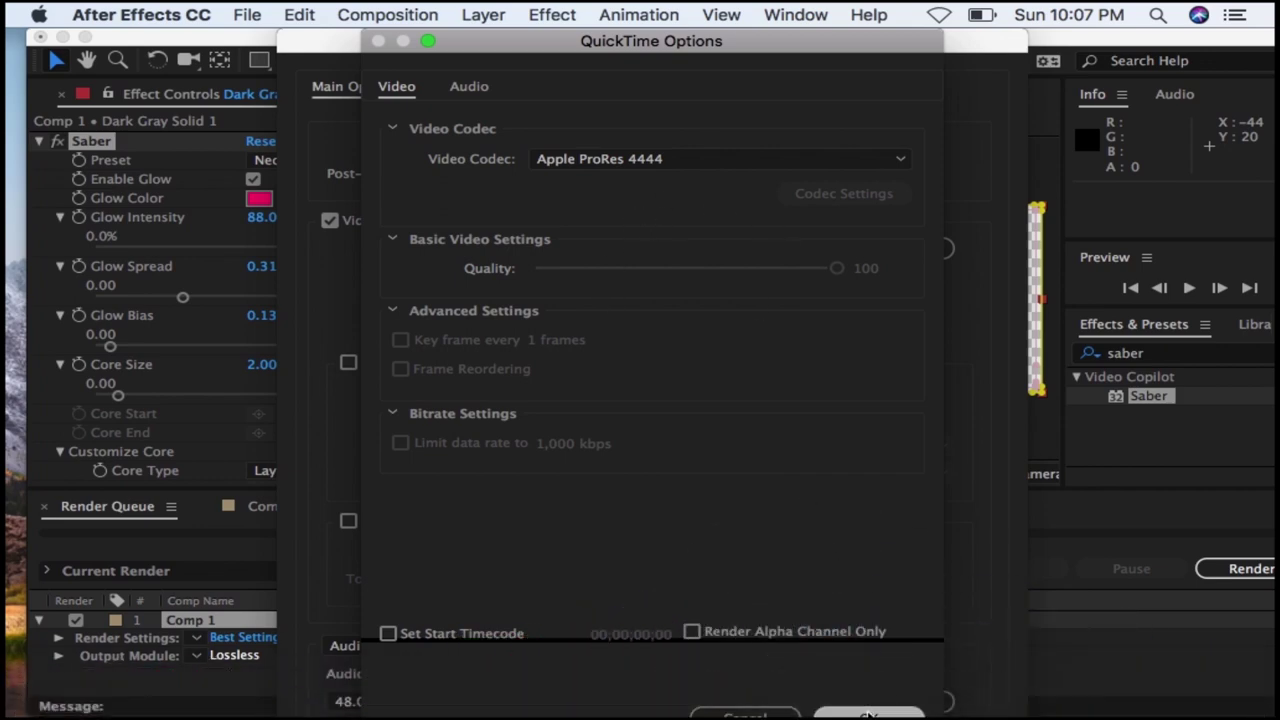
pyautogui.click(880, 704)
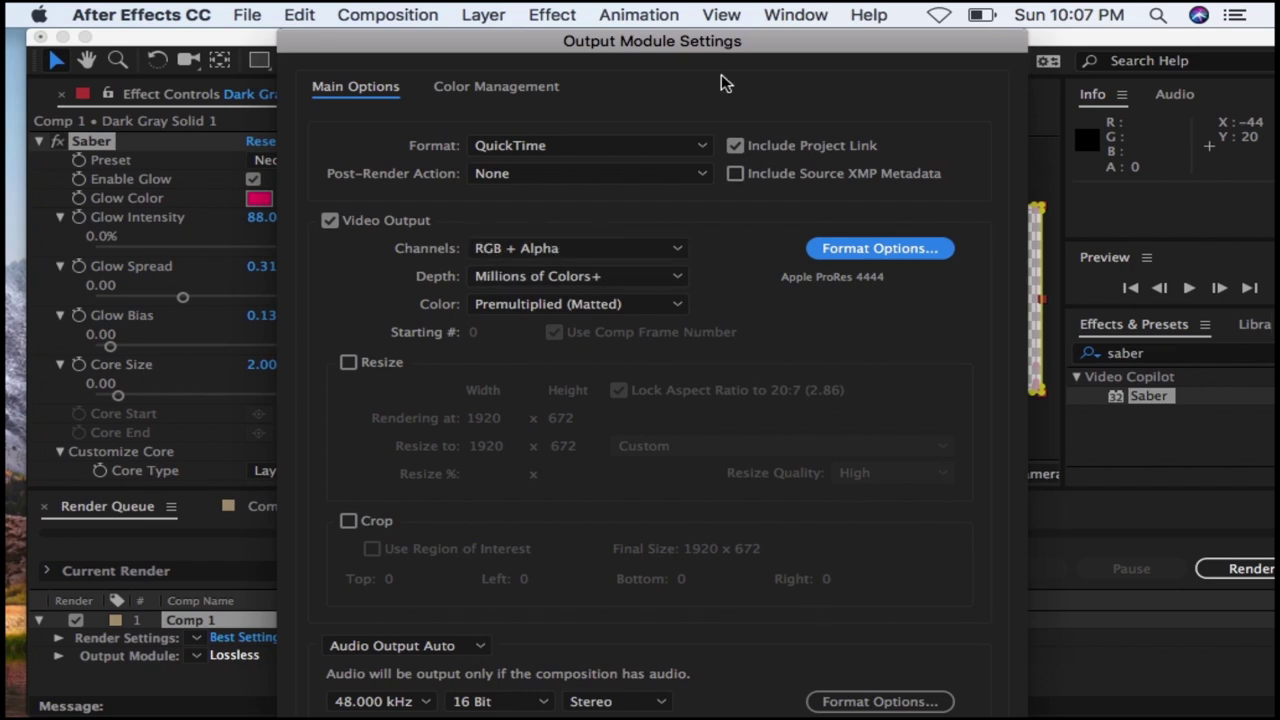
pyautogui.press('Return')
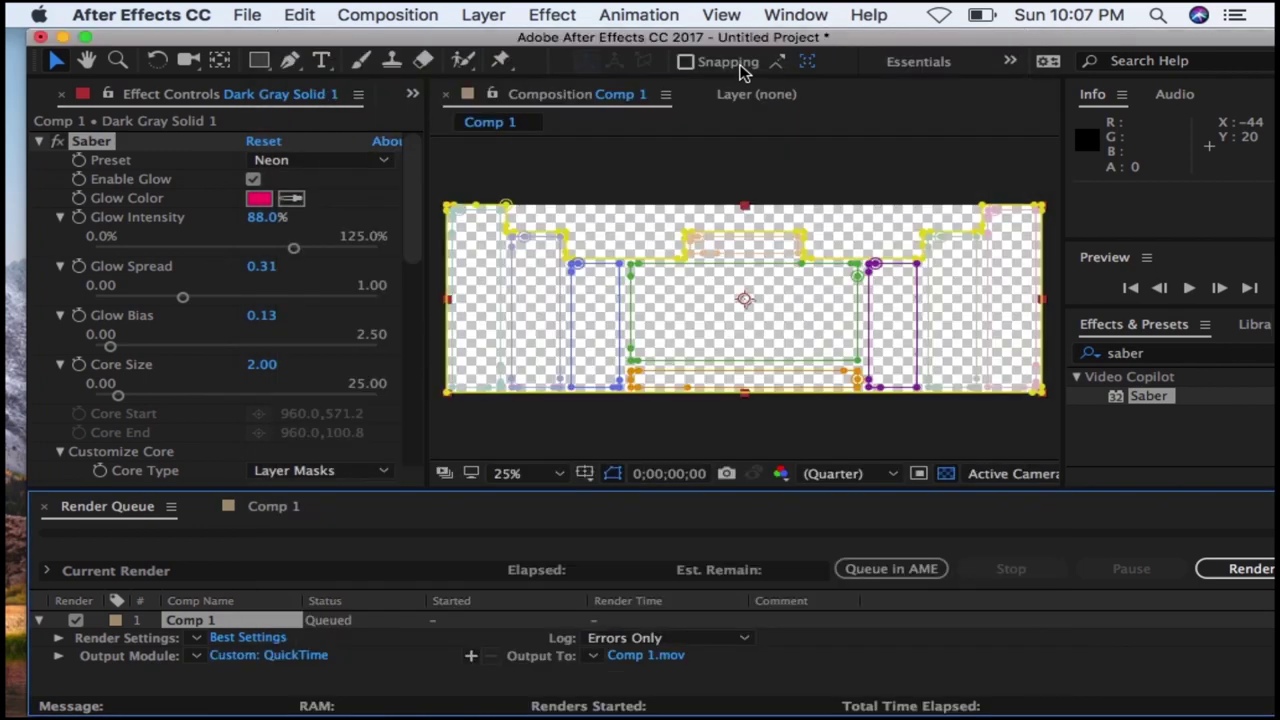
# - Save the render output as border.mov on the Desktop and start rendering
pyautogui.click(641, 660)
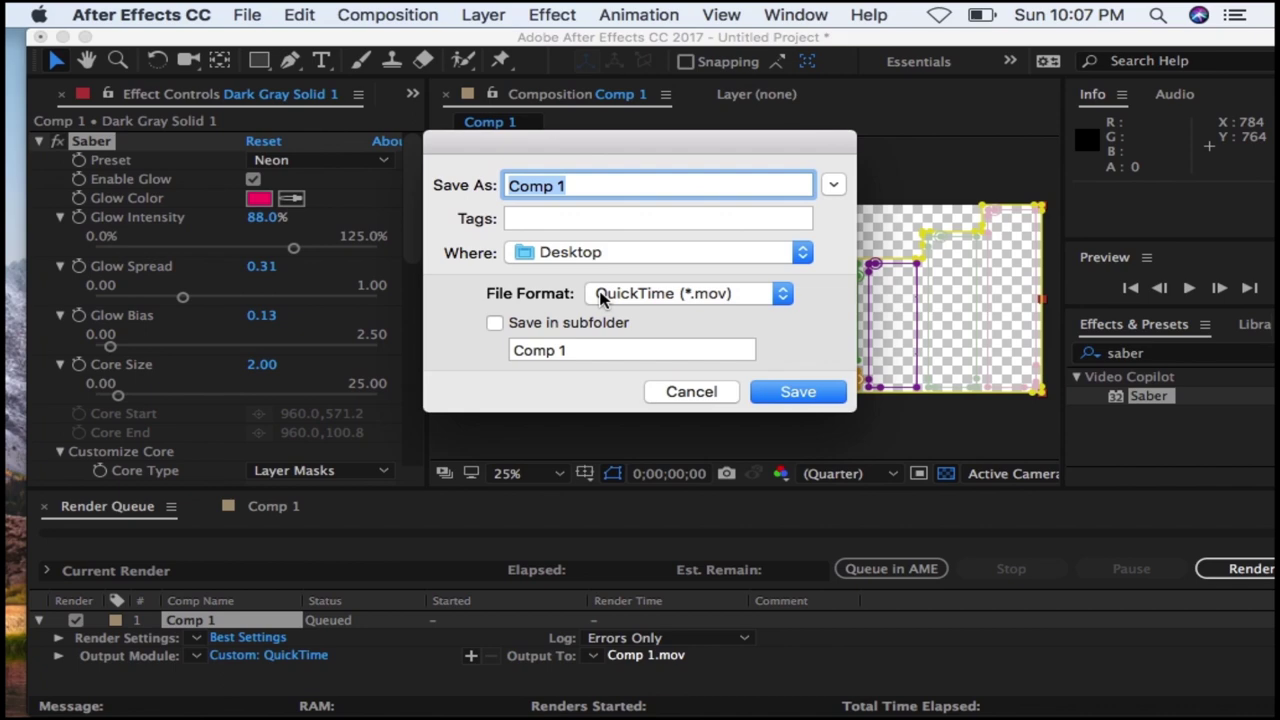
pyautogui.click(587, 188)
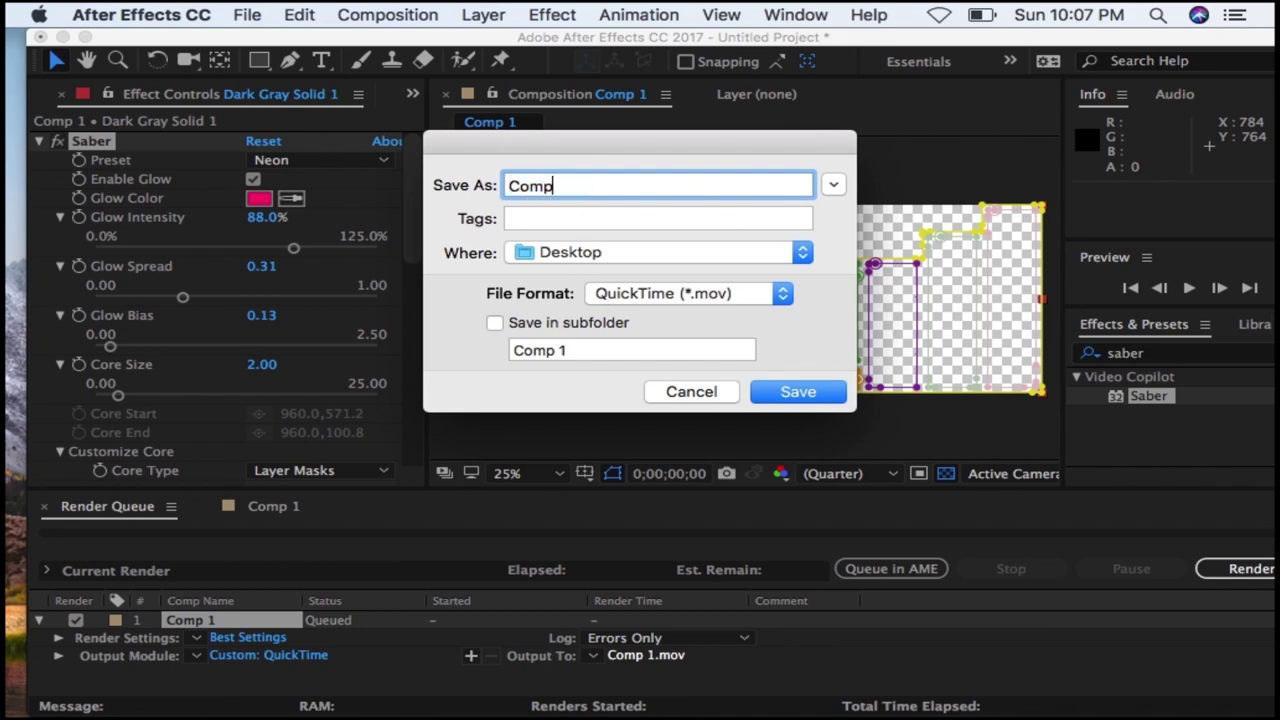
pyautogui.press('BackSpace')
pyautogui.write('border')
pyautogui.click(820, 398)
pyautogui.click(1240, 572)
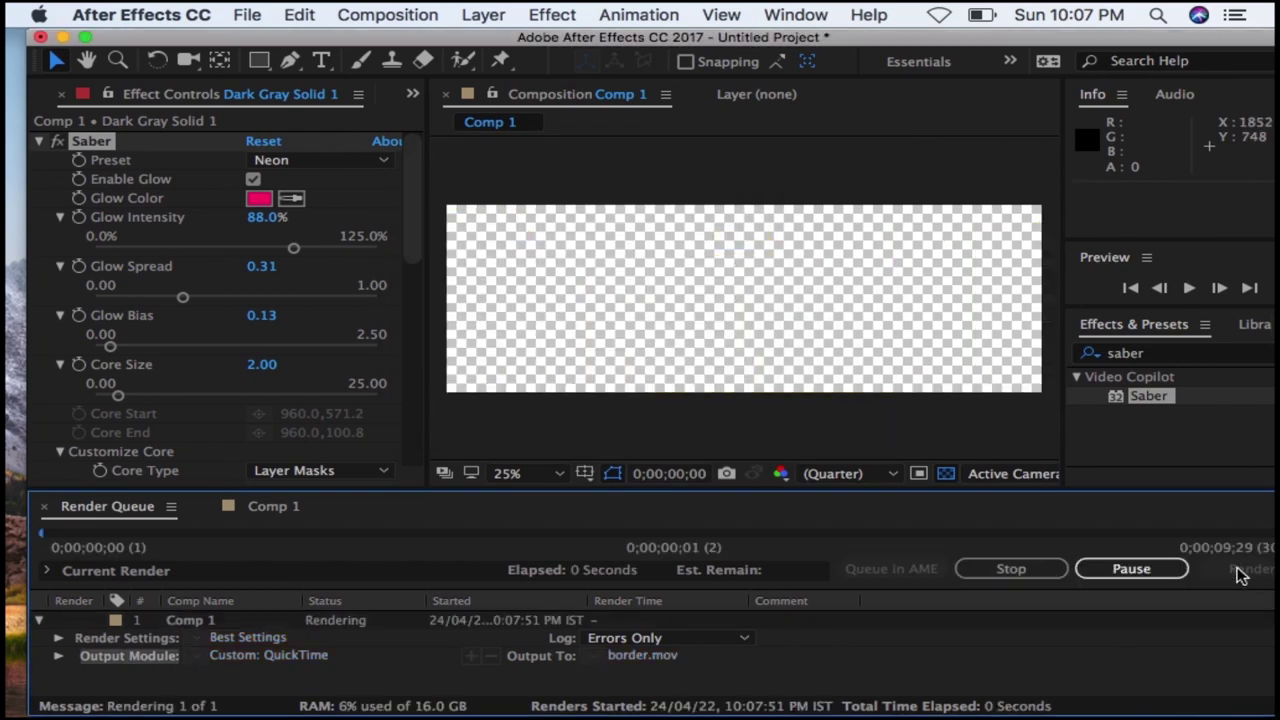